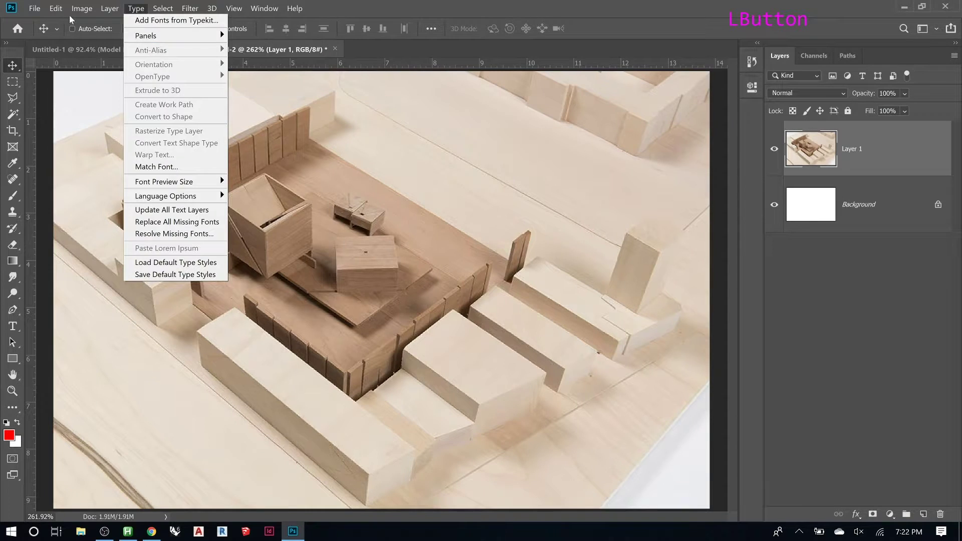
# Try the Desaturate adjustment directly on the model photo layer and undo it
pyautogui.moveTo(100, 36)
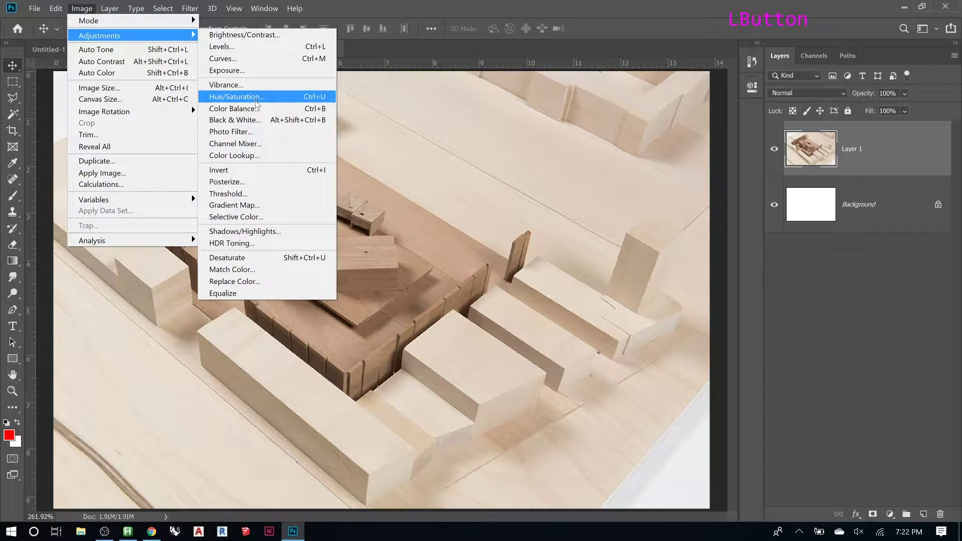
pyautogui.click(258, 257)
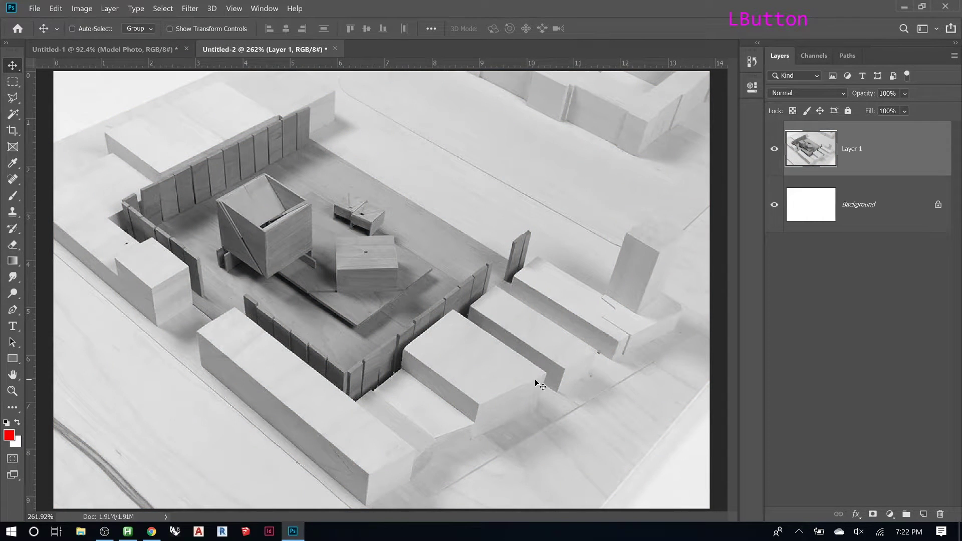
pyautogui.hotkey('ctrl', 'z')
# Add a Hue/Saturation adjustment layer above the photo with Saturation at -100, and compare the image with and without it
pyautogui.click(890, 513)
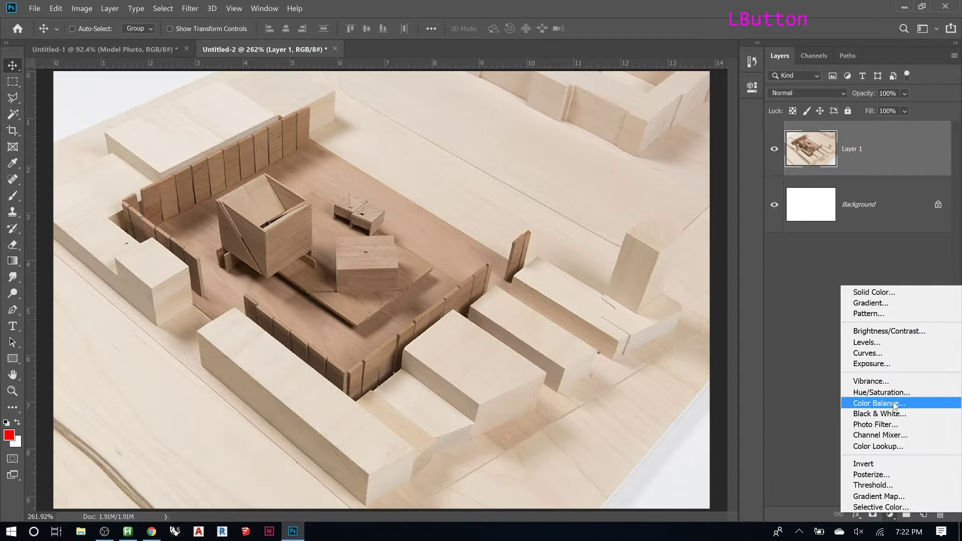
pyautogui.click(899, 392)
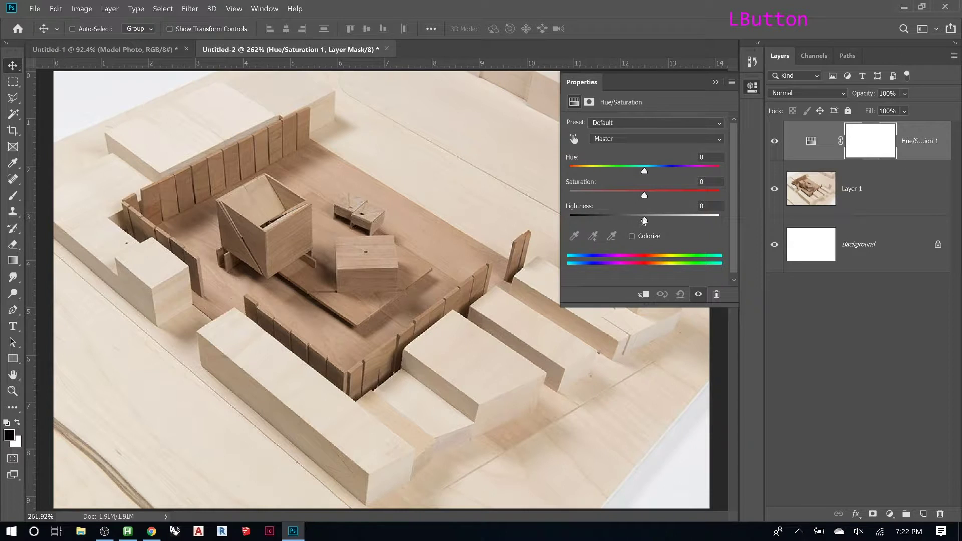
pyautogui.moveTo(644, 195); pyautogui.dragTo(556, 197)
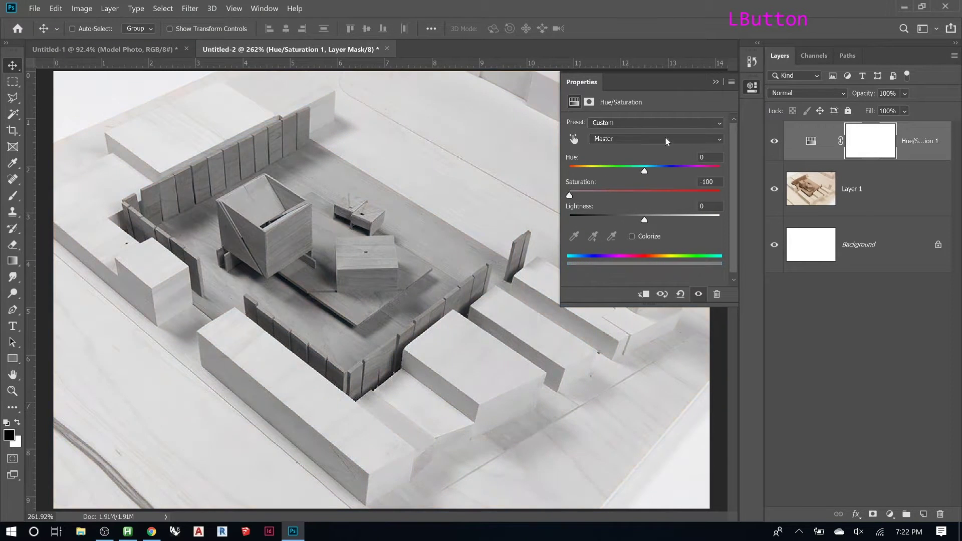
pyautogui.click(715, 82)
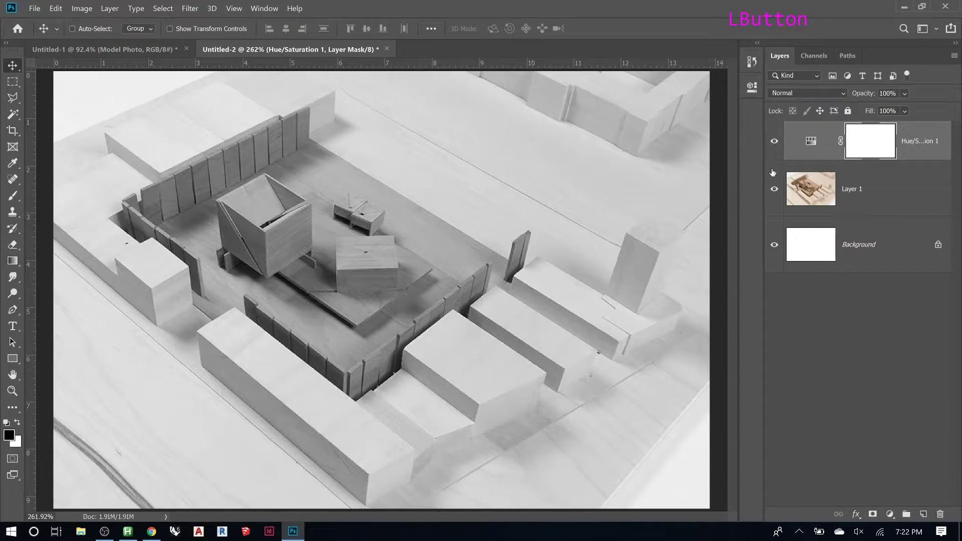
pyautogui.click(775, 147)
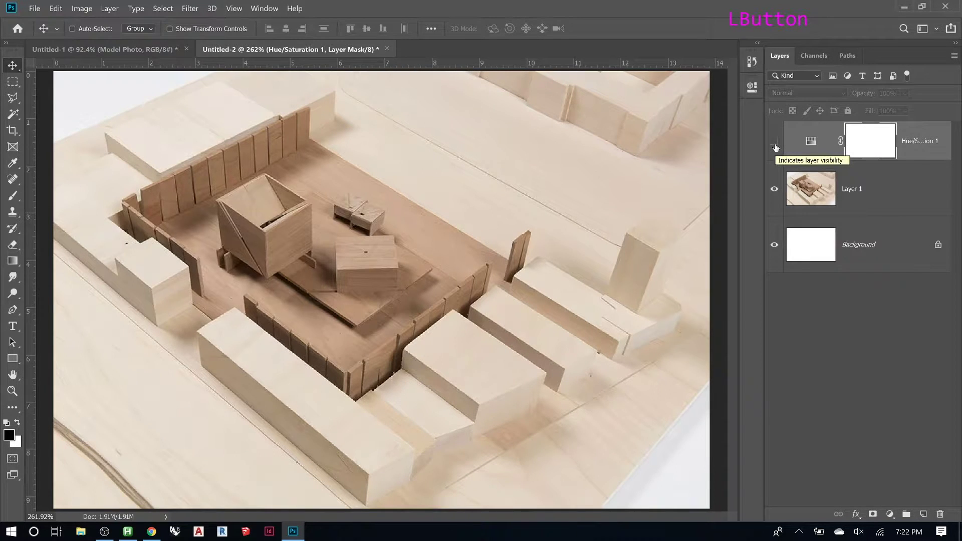
pyautogui.click(775, 147)
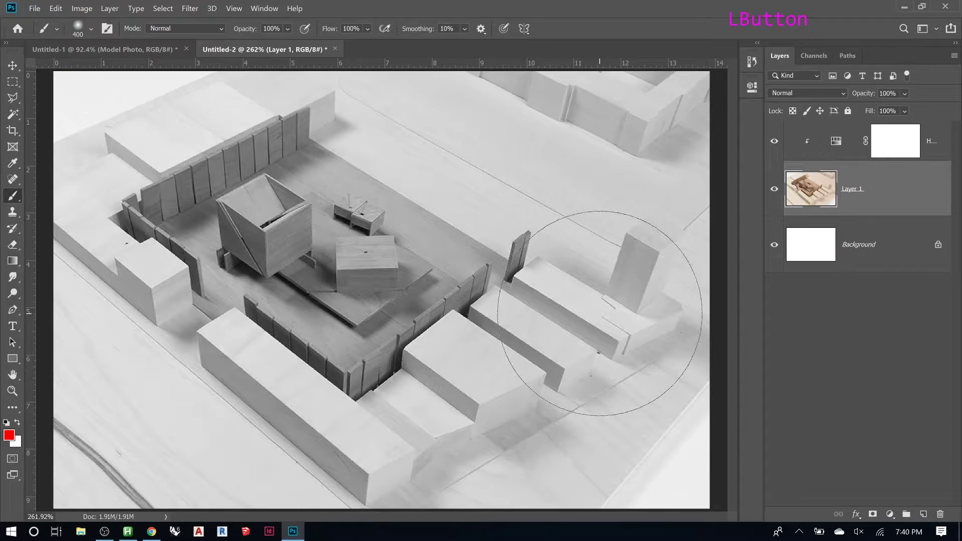
# Add a Levels adjustment layer above the Hue/Saturation layer with the black input at 33 and the white input at 242
pyautogui.click(838, 144)
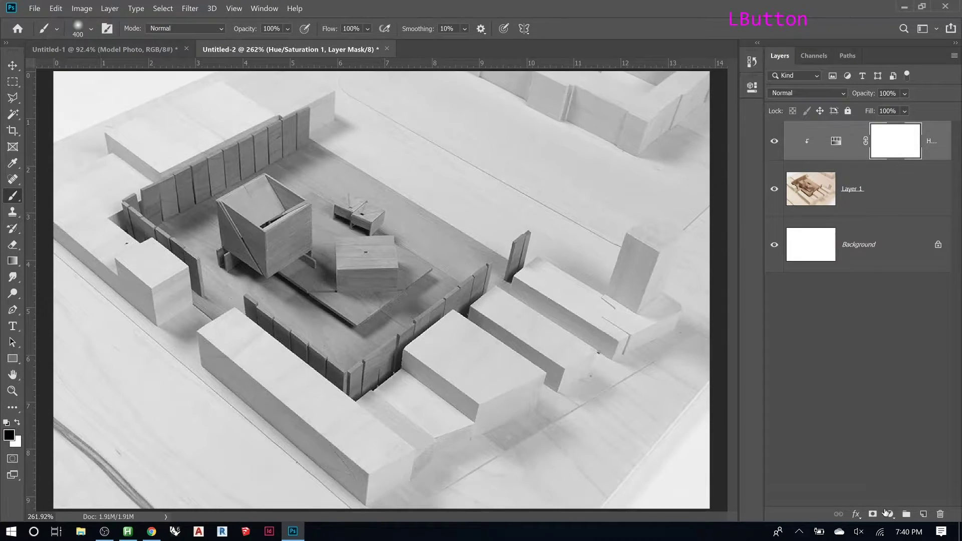
pyautogui.click(886, 512)
pyautogui.click(835, 140)
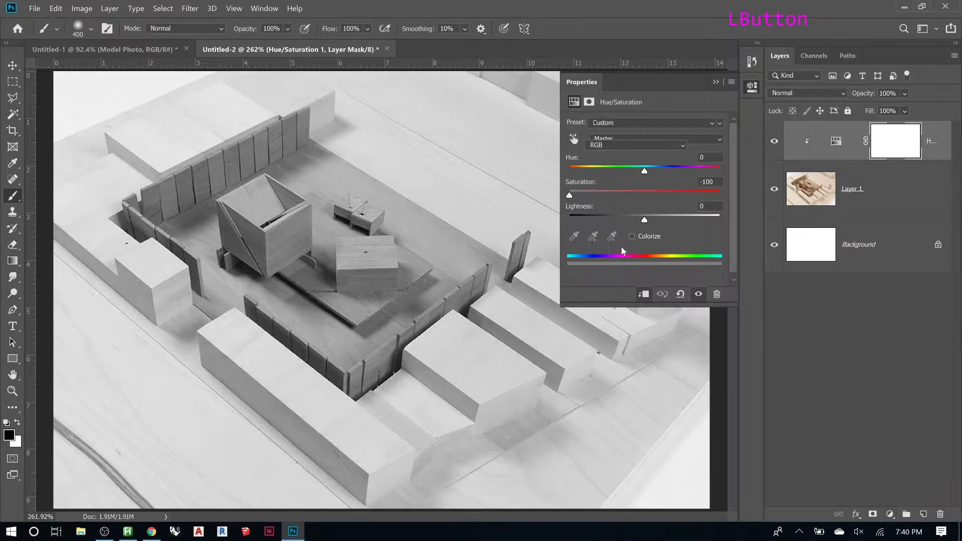
pyautogui.moveTo(586, 213); pyautogui.dragTo(602, 212)
pyautogui.moveTo(720, 214); pyautogui.dragTo(716, 217)
pyautogui.moveTo(601, 213); pyautogui.dragTo(603, 212)
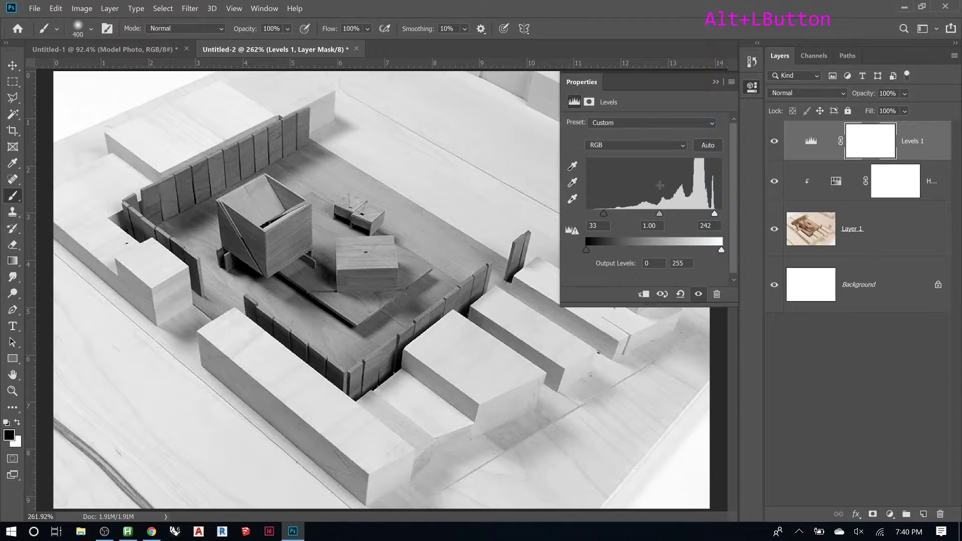
pyautogui.click(715, 82)
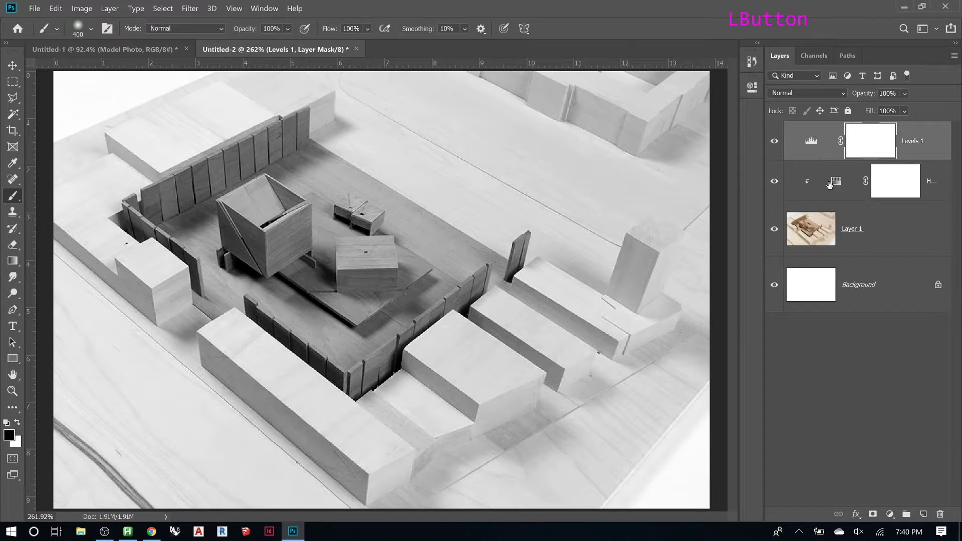
# Add a red (ff0000) Solid Color fill layer above the Levels layer and hide it
pyautogui.click(889, 514)
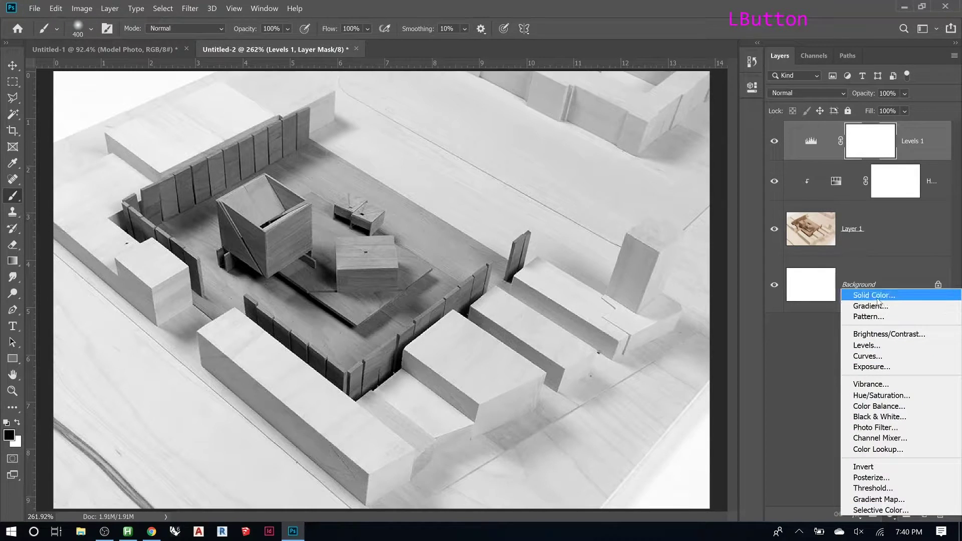
pyautogui.click(876, 297)
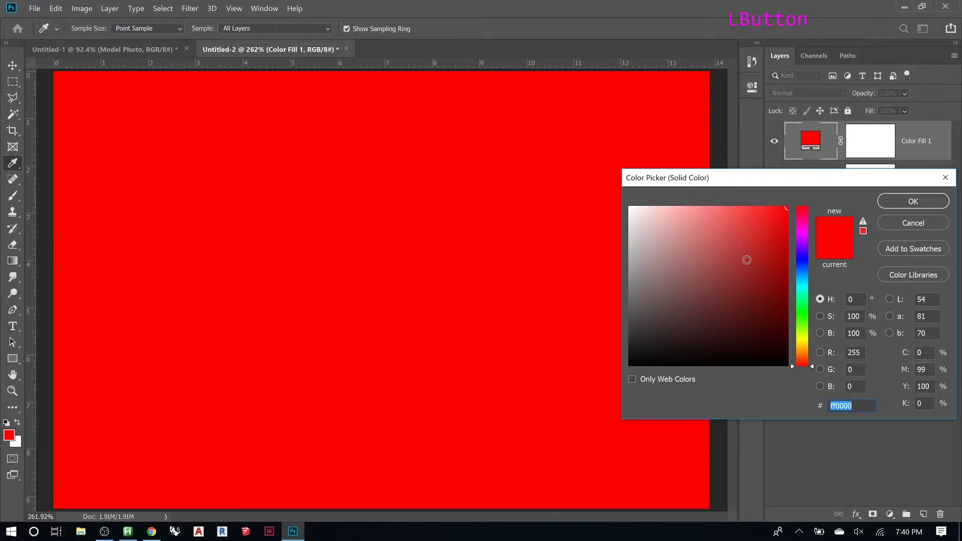
pyautogui.click(911, 201)
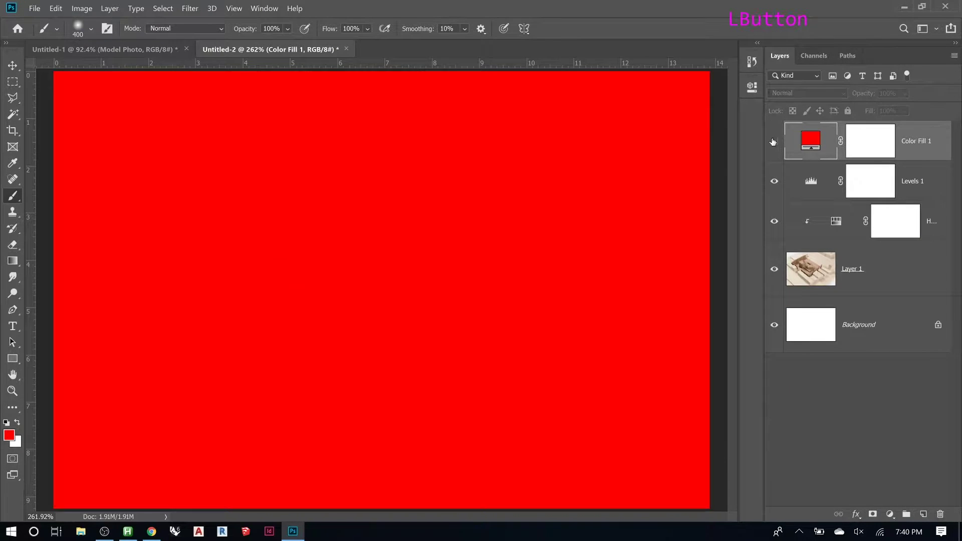
pyautogui.click(773, 142)
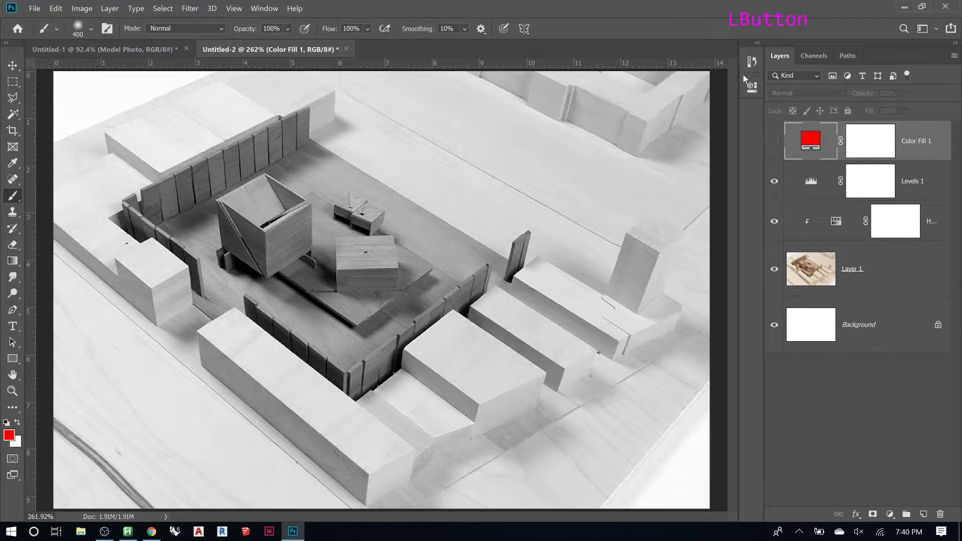
pyautogui.press('z')
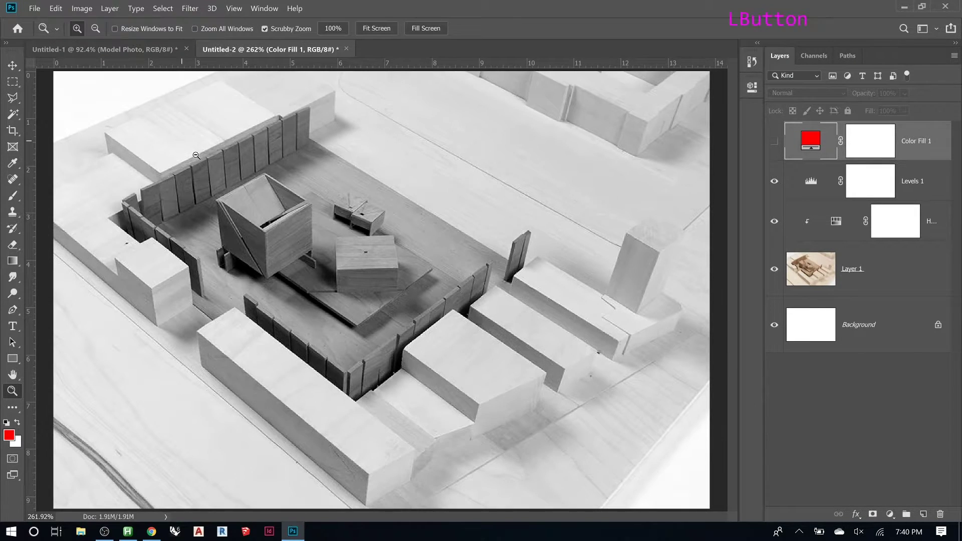
pyautogui.moveTo(190, 144); pyautogui.dragTo(295, 266)
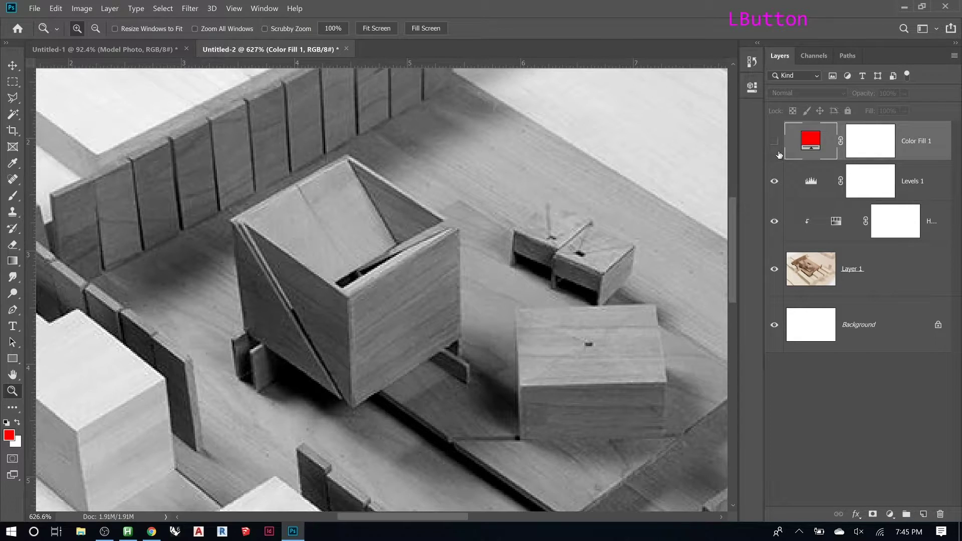
pyautogui.click(773, 142)
pyautogui.click(775, 144)
# Draw a rough freehand Lasso selection around the open-topped cube in the model photo
pyautogui.press('l')
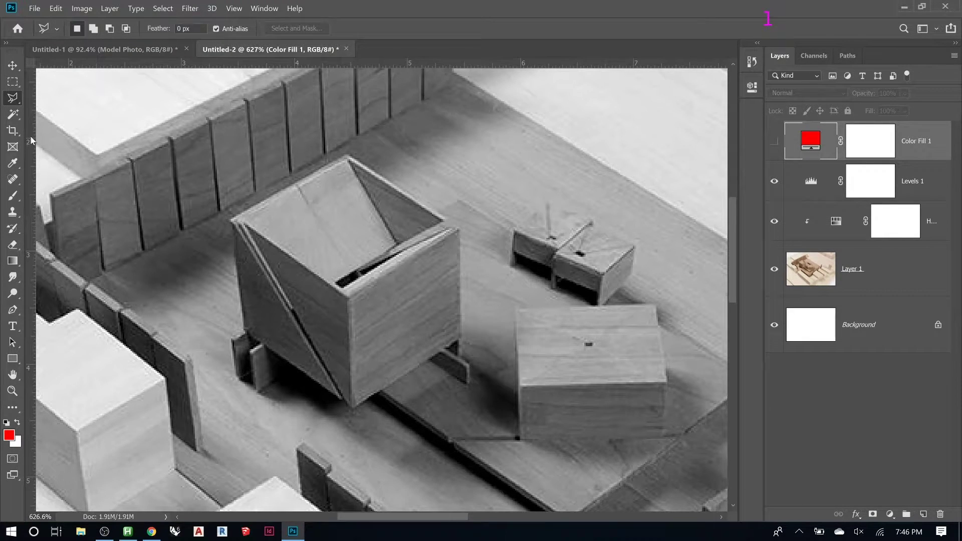
pyautogui.click(13, 99)
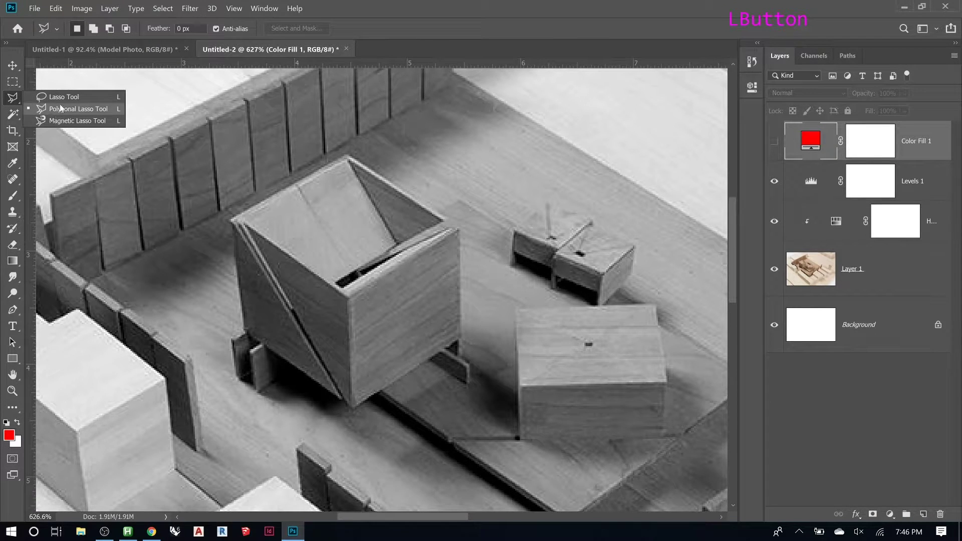
pyautogui.click(63, 97)
pyautogui.moveTo(458, 228)
pyautogui.mouseDown()
pyautogui.moveTo(464, 334)
pyautogui.moveTo(455, 364)
pyautogui.moveTo(317, 421)
pyautogui.moveTo(249, 342)
pyautogui.moveTo(239, 192)
pyautogui.moveTo(375, 151)
pyautogui.moveTo(456, 231)
pyautogui.mouseUp()
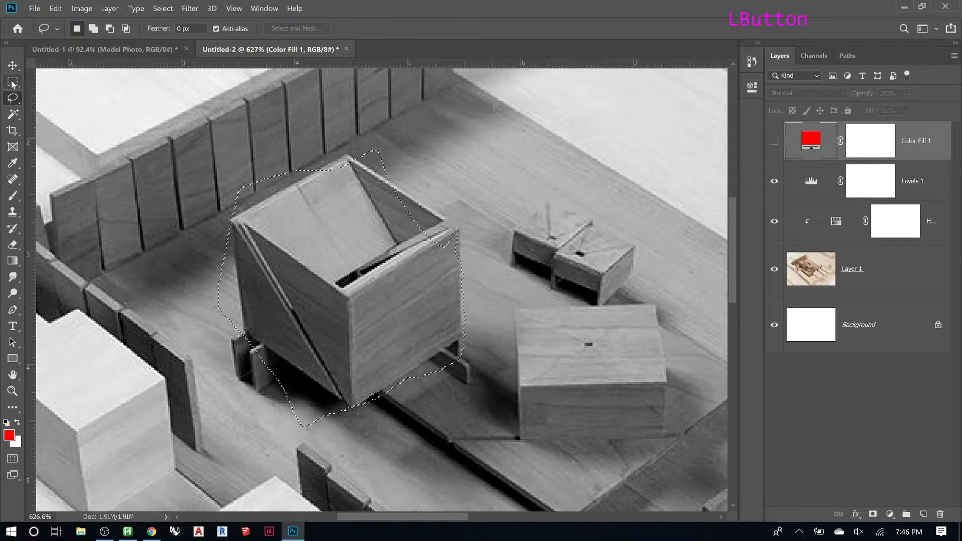
# Select the open-topped cube by tracing its six-sided outline corner by corner with the Polygonal Lasso tool
pyautogui.moveTo(12, 98); pyautogui.dragTo(60, 108)
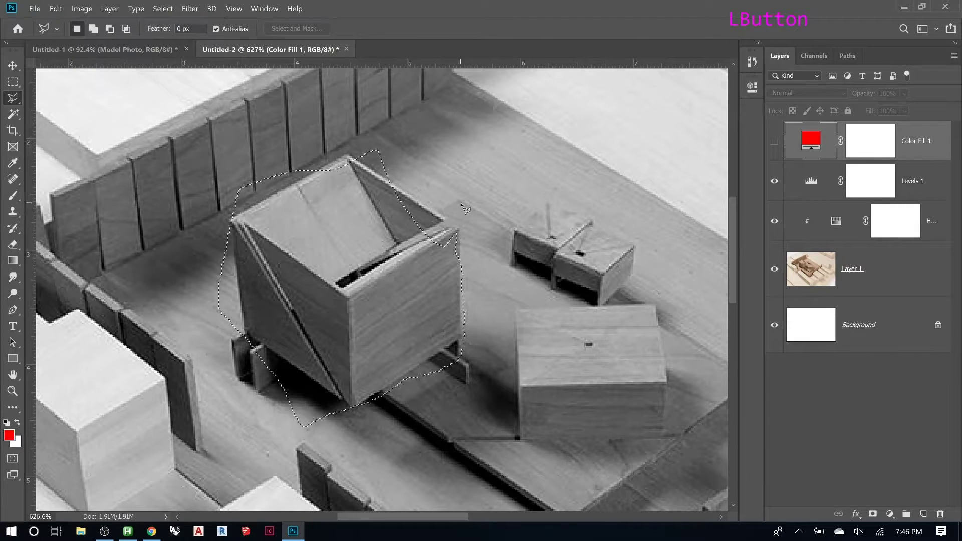
pyautogui.click(460, 229)
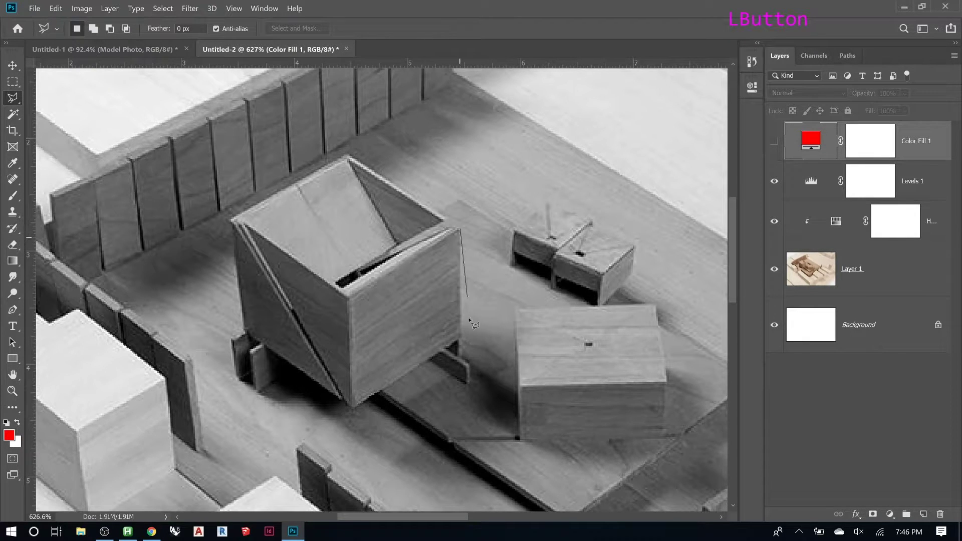
pyautogui.click(460, 321)
pyautogui.keyDown('shift'); pyautogui.click(463, 341); pyautogui.keyUp('shift')
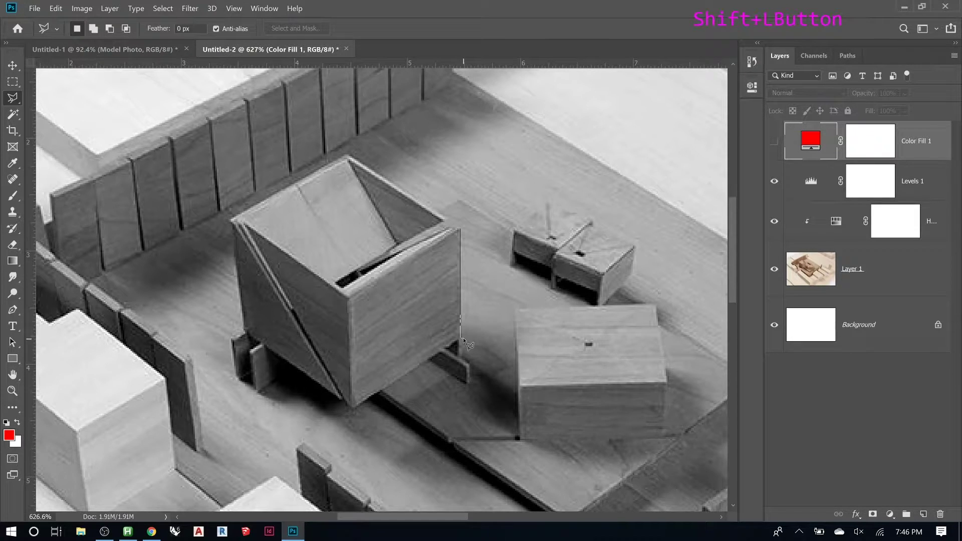
pyautogui.click(353, 406)
pyautogui.click(242, 332)
pyautogui.click(231, 219)
pyautogui.click(347, 156)
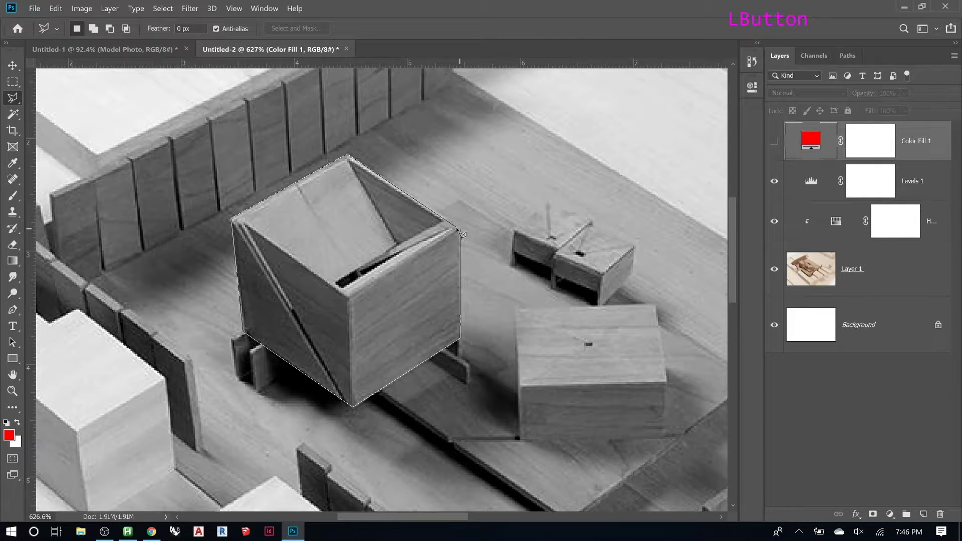
pyautogui.click(462, 232)
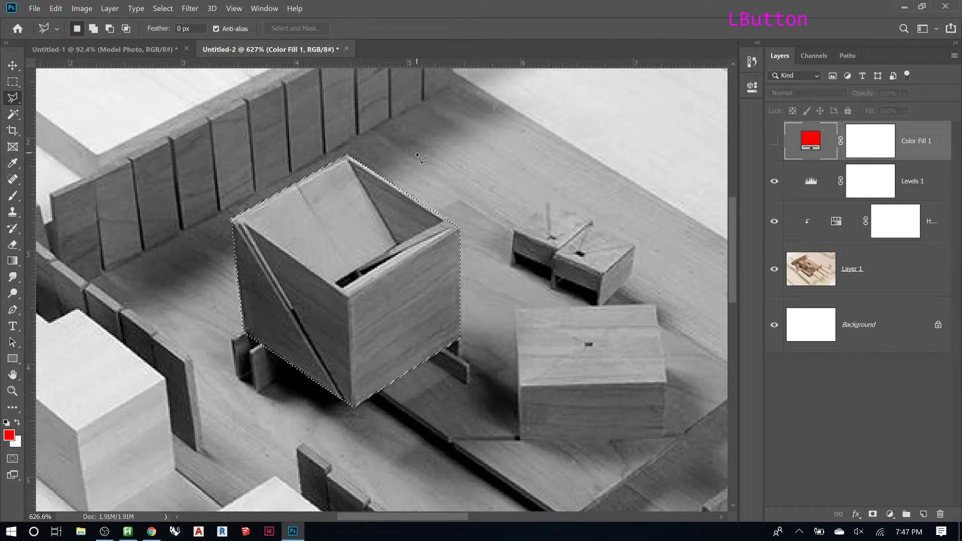
# Show the red fill layer and replace its blank mask with one made from the cube selection
pyautogui.click(775, 146)
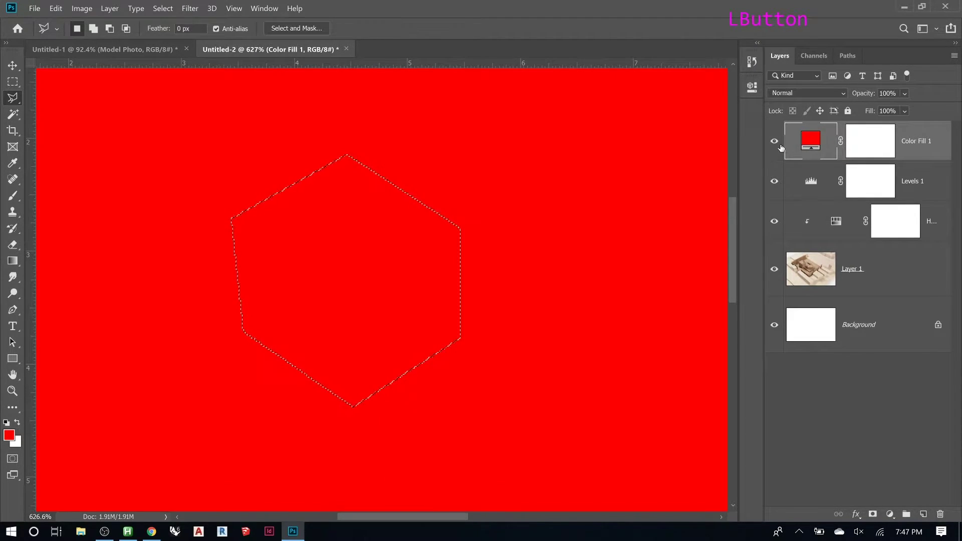
pyautogui.click(778, 145)
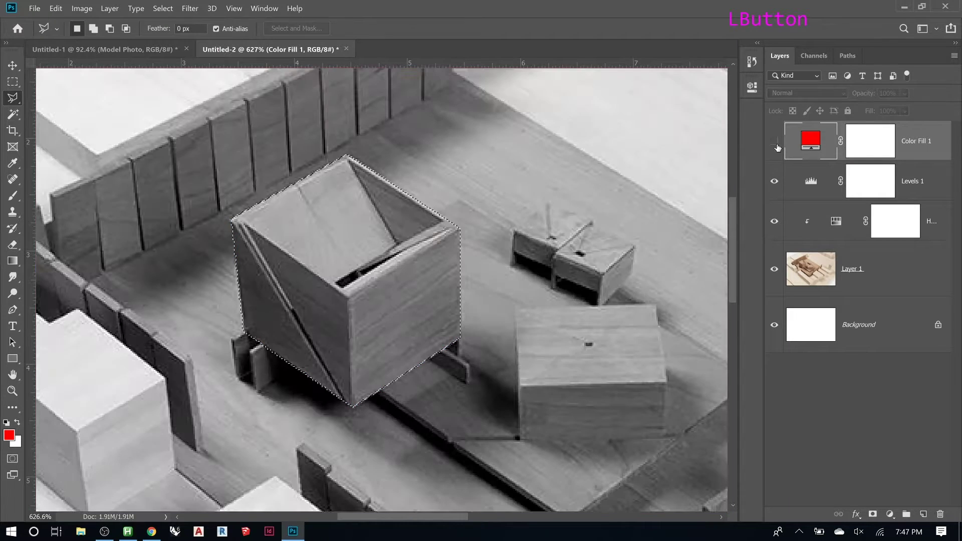
pyautogui.click(868, 147)
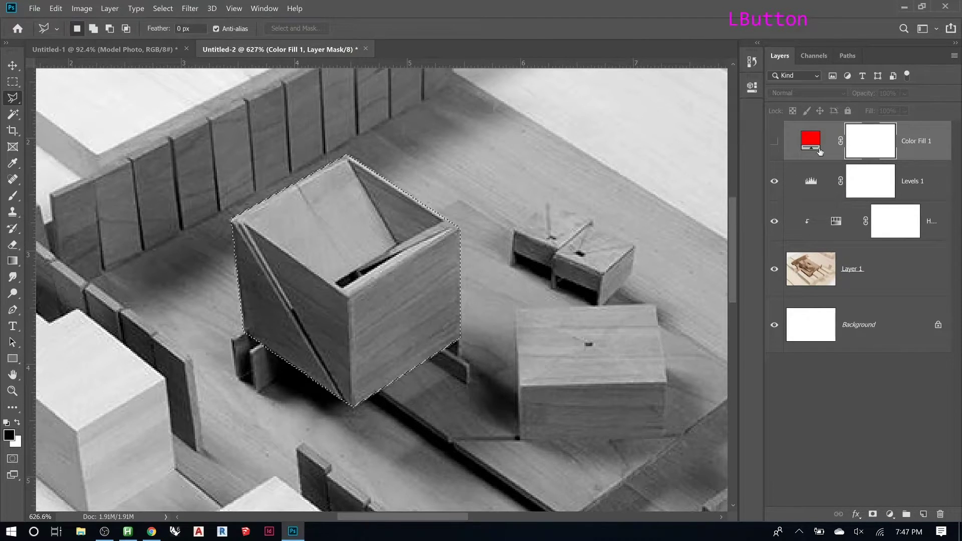
pyautogui.click(775, 145)
pyautogui.rightClick(871, 145)
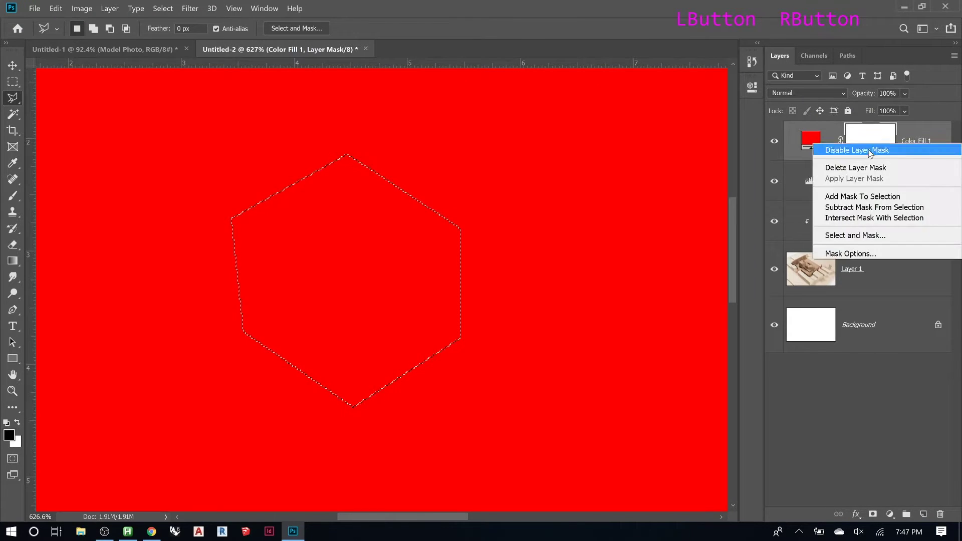
pyautogui.click(863, 169)
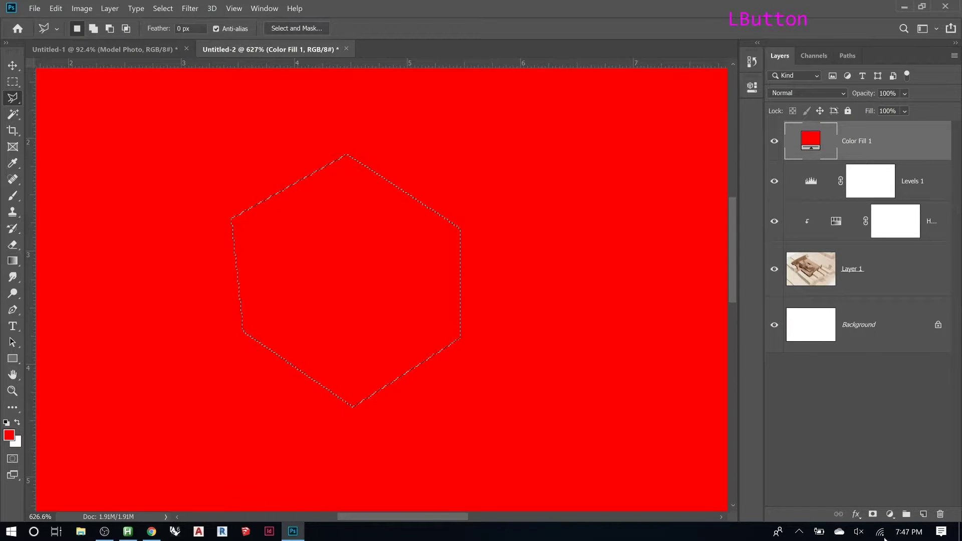
pyautogui.click(872, 514)
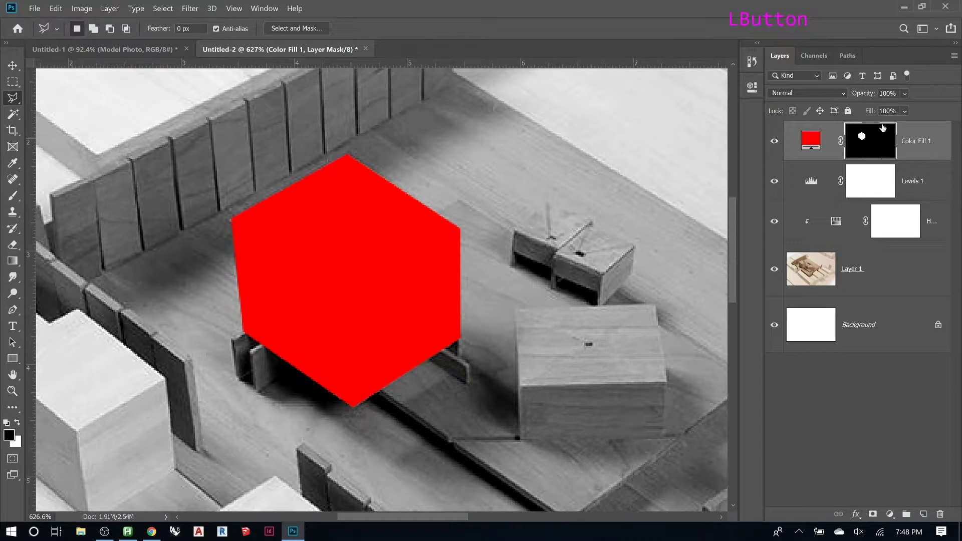
# Invert the red fill layer's mask, then invert it back so only the cube is filled
pyautogui.hotkey('ctrl', '0')
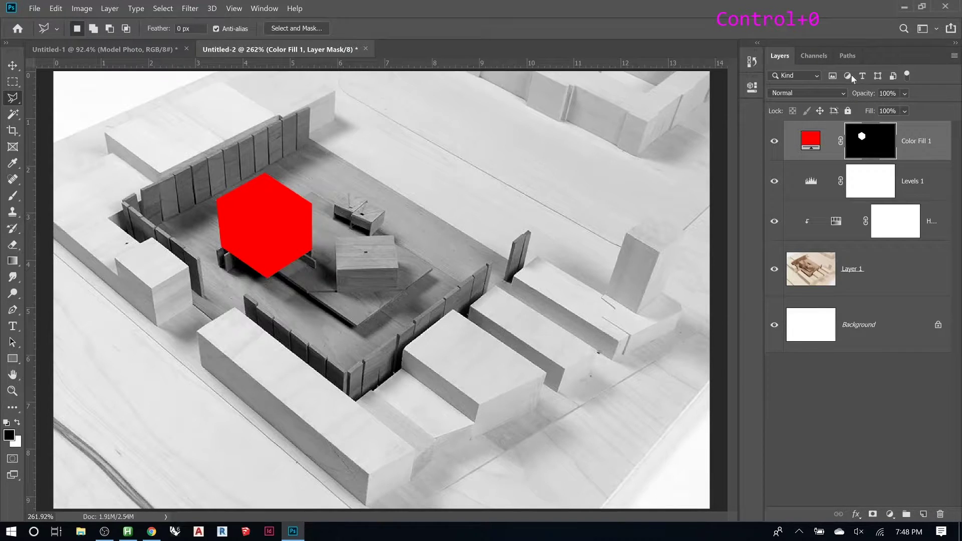
pyautogui.click(863, 146)
pyautogui.hotkey('ctrl', 'i')
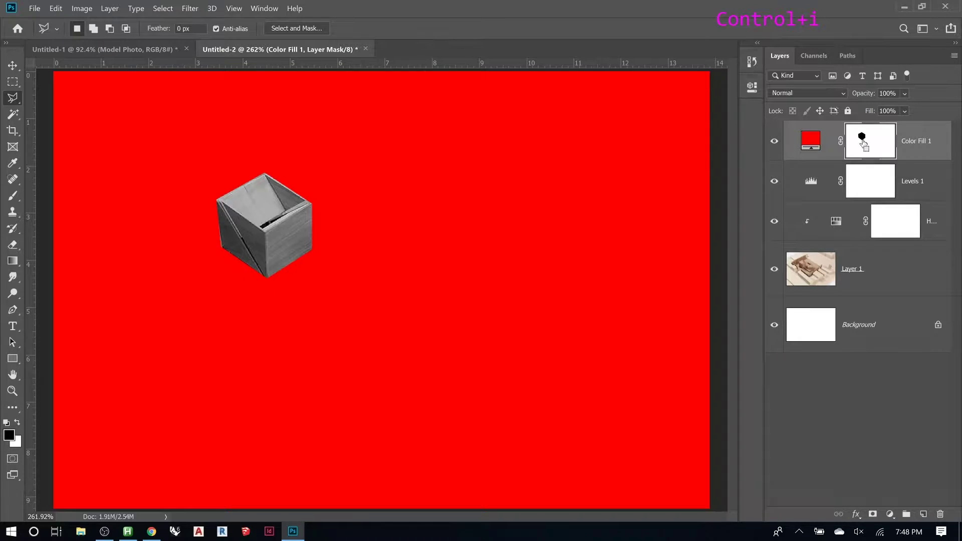
pyautogui.hotkey('ctrl', 'i')
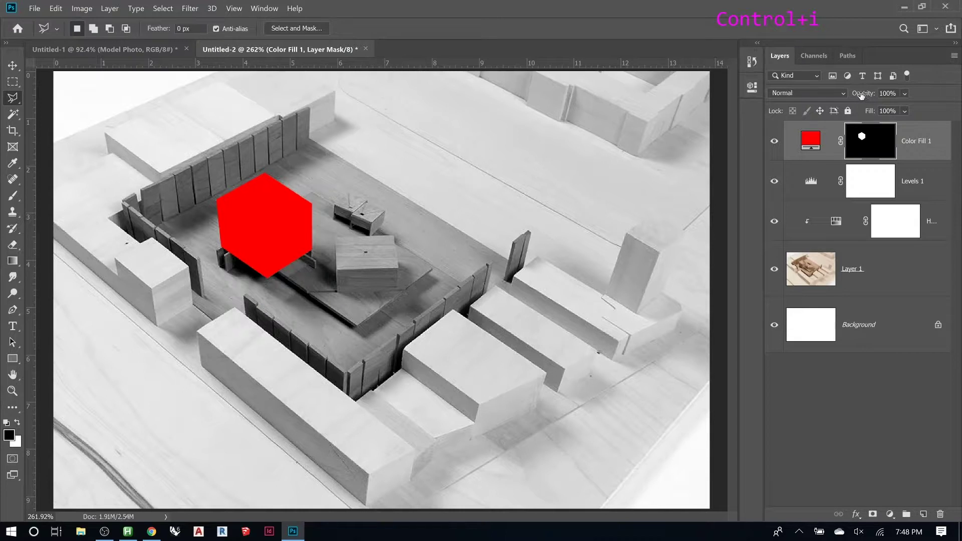
# Try different opacities for the red fill layer: 46%, 100%, and 59%
pyautogui.moveTo(852, 95)
pyautogui.mouseDown()
pyautogui.moveTo(845, 100)
pyautogui.moveTo(855, 96)
pyautogui.mouseUp()
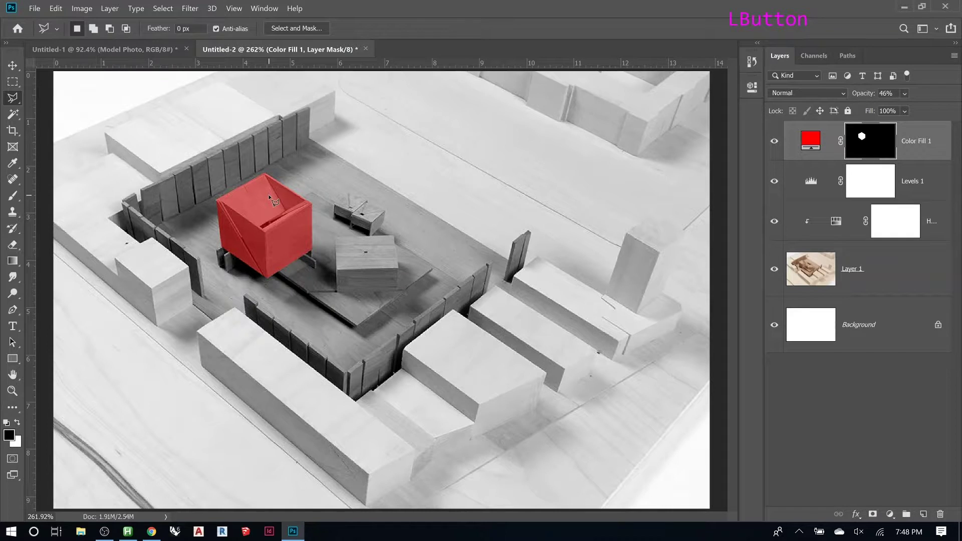
pyautogui.moveTo(858, 97); pyautogui.dragTo(931, 102)
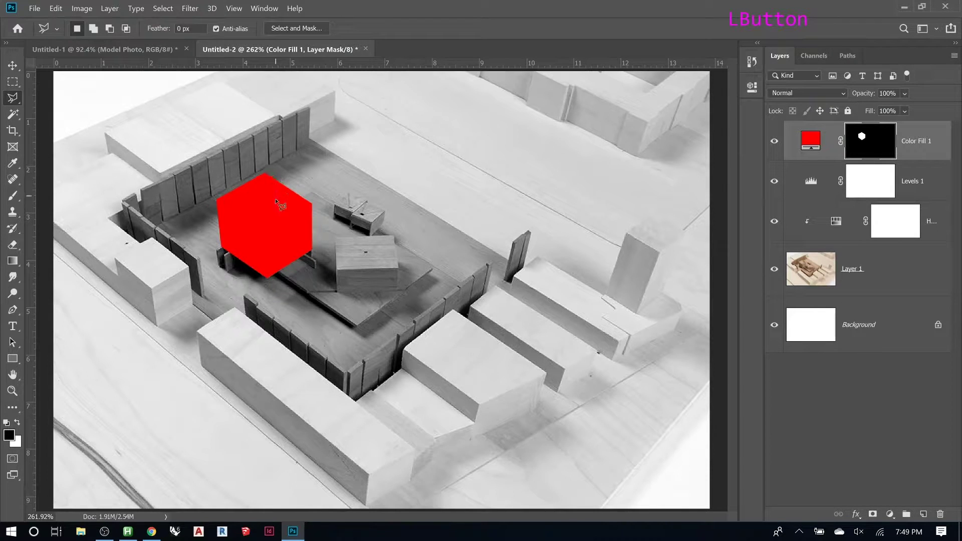
pyautogui.moveTo(864, 94); pyautogui.dragTo(839, 108)
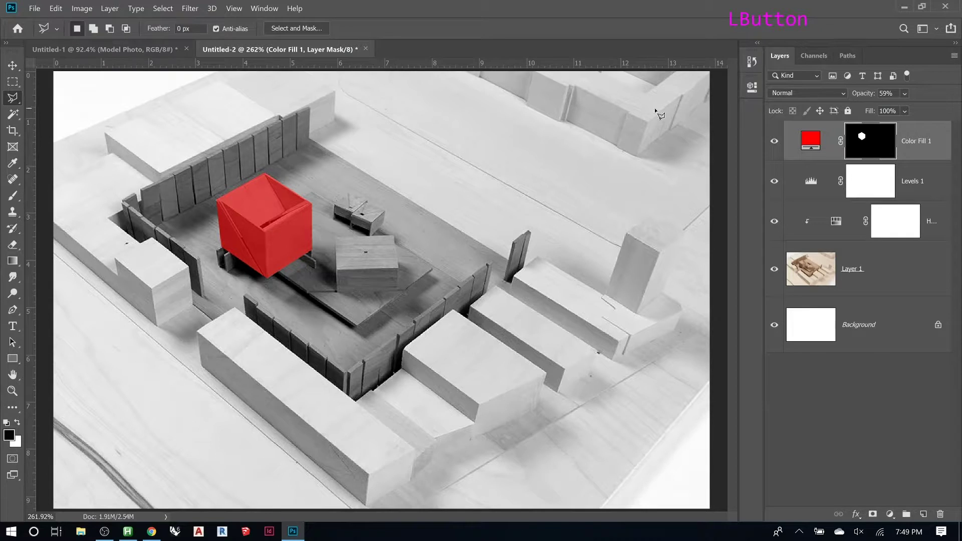
# Try the Dissolve blend mode on the red fill layer and return it to Normal
pyautogui.click(805, 92)
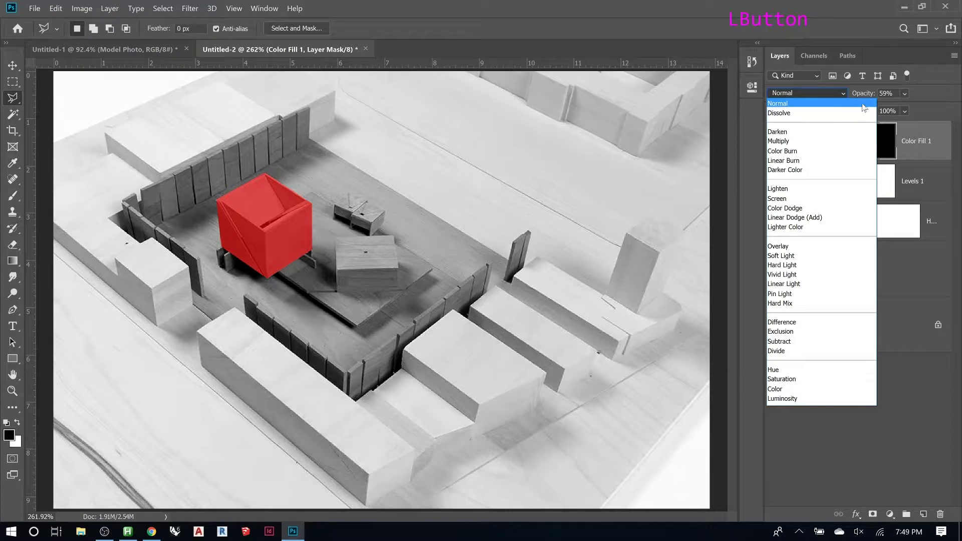
pyautogui.click(809, 93)
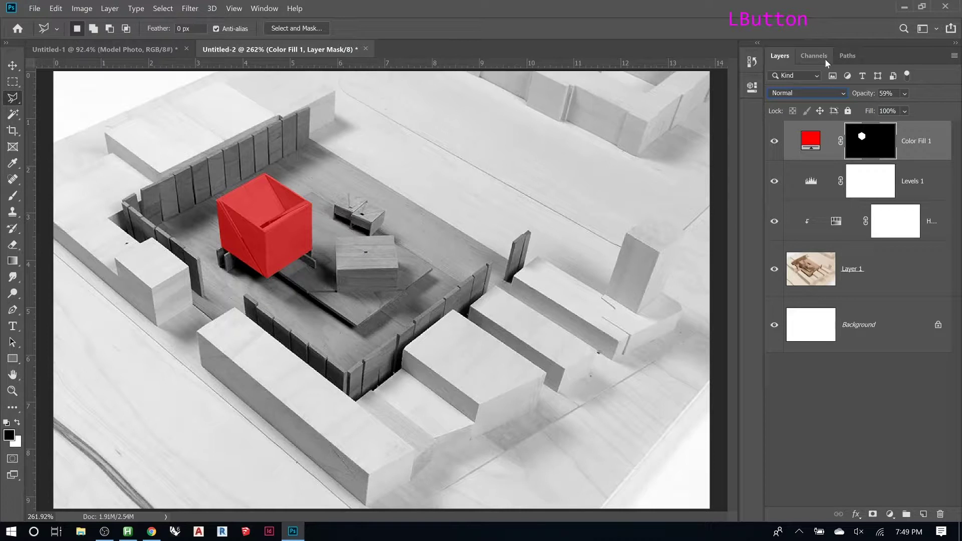
pyautogui.click(803, 92)
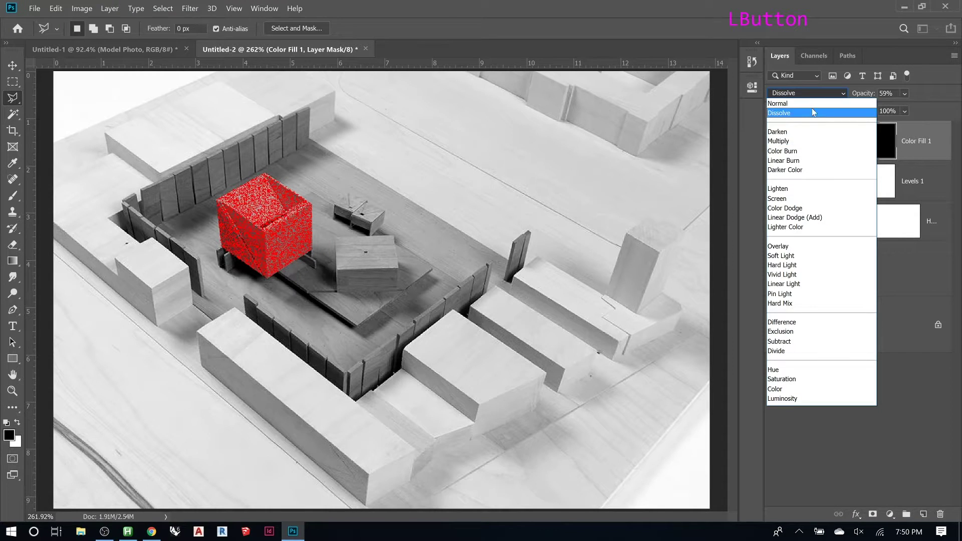
pyautogui.click(799, 103)
# Examine the individual pixels along the red cube's upper-left corner and edge at up to 6400% magnification
pyautogui.scroll(10, 235, 210)
pyautogui.scroll(7, 234, 209)
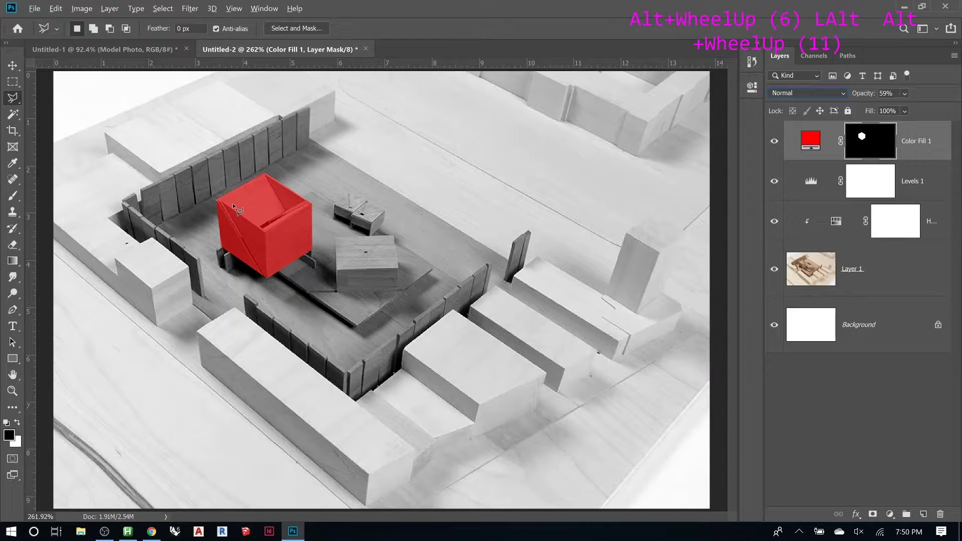
pyautogui.press('z')
pyautogui.click(241, 213)
pyautogui.press('z')
pyautogui.press('z')
pyautogui.press('Escape')
pyautogui.press('Escape')
pyautogui.press('Escape')
pyautogui.press('z')
pyautogui.moveTo(243, 218); pyautogui.dragTo(211, 190)
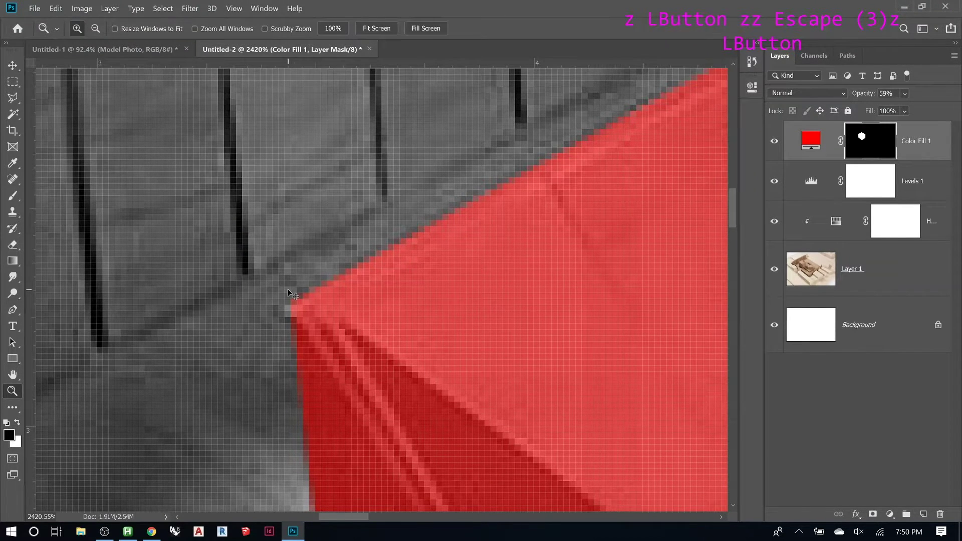
pyautogui.hotkey('ctrl', '=')
pyautogui.hotkey('ctrl', '=')
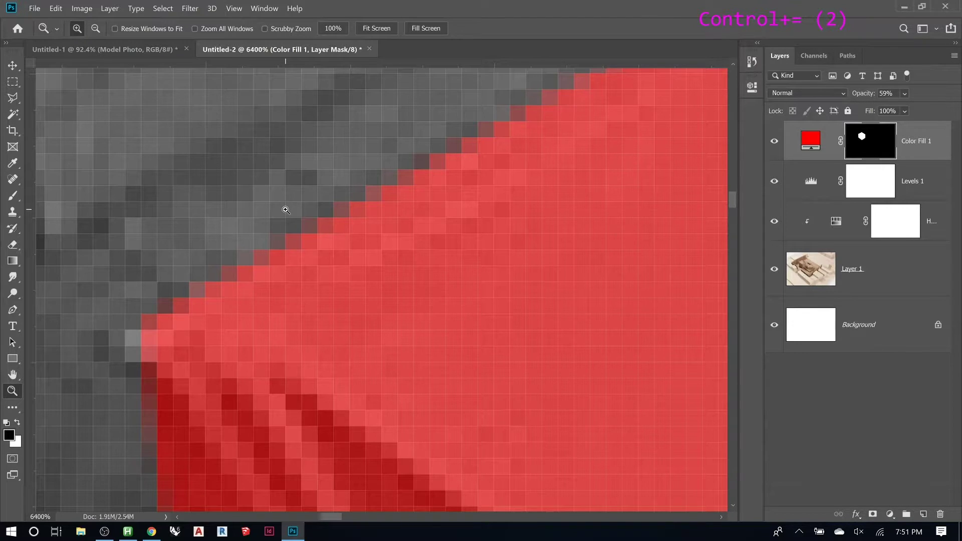
pyautogui.hotkey('ctrl', '0')
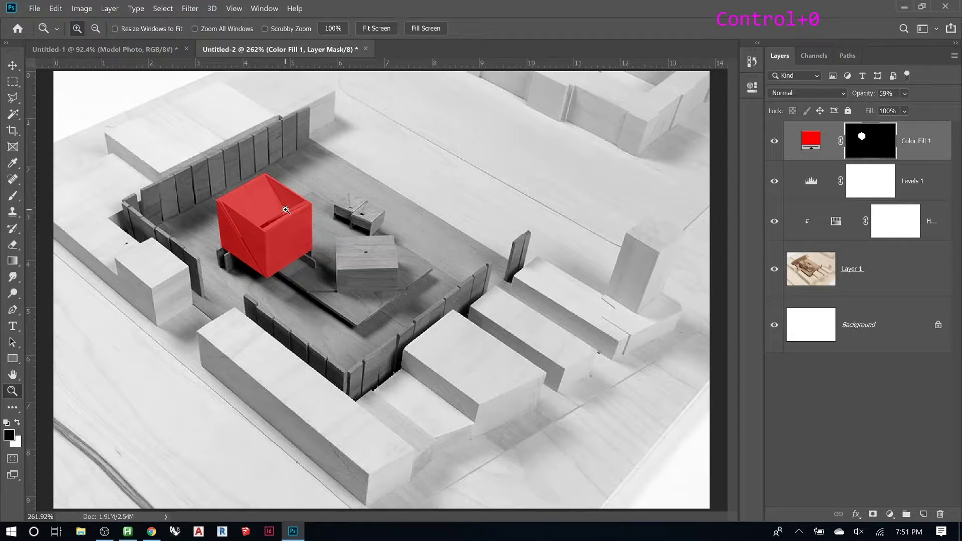
# Set the red fill layer's blend mode to Multiply and its opacity to 100%
pyautogui.press('Escape')
pyautogui.click(803, 95)
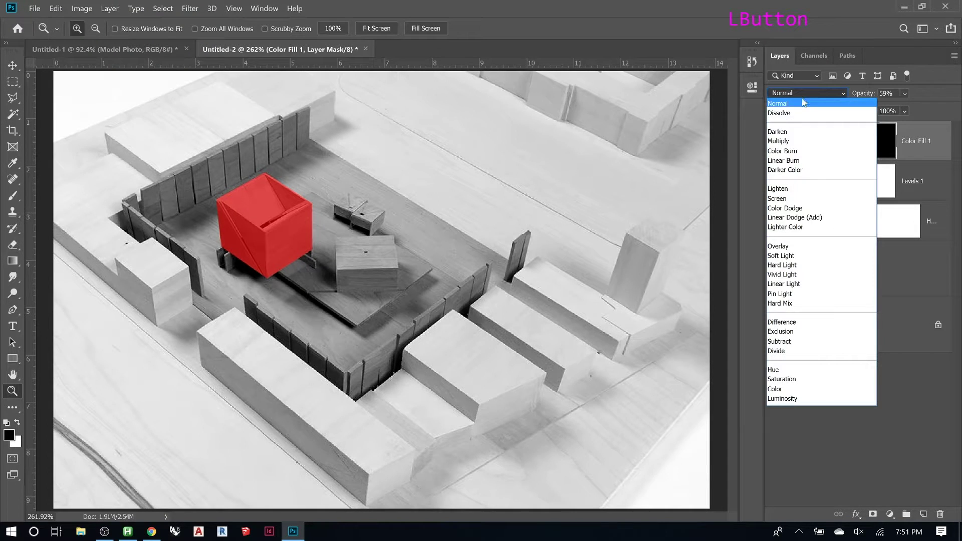
pyautogui.click(801, 140)
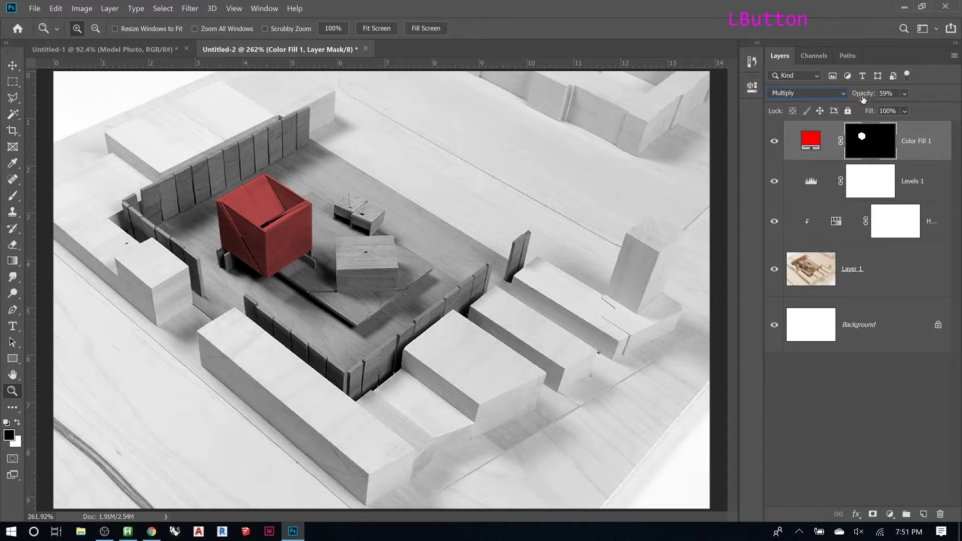
pyautogui.moveTo(860, 94); pyautogui.dragTo(882, 95)
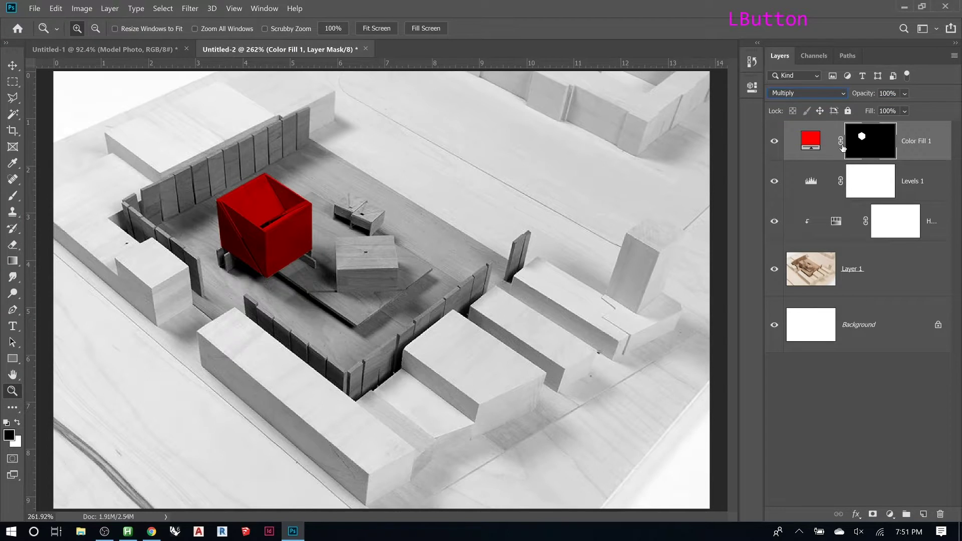
# Compare the Normal, Multiply, Screen and Darken blend modes on the red fill layer
pyautogui.click(828, 94)
pyautogui.click(804, 104)
pyautogui.click(809, 93)
pyautogui.click(798, 142)
pyautogui.click(803, 94)
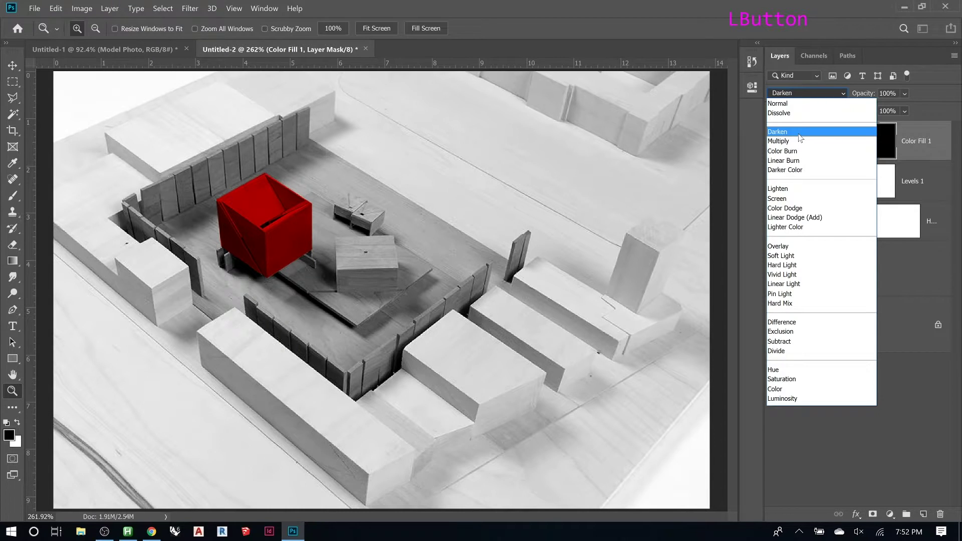
pyautogui.click(796, 198)
pyautogui.click(808, 136)
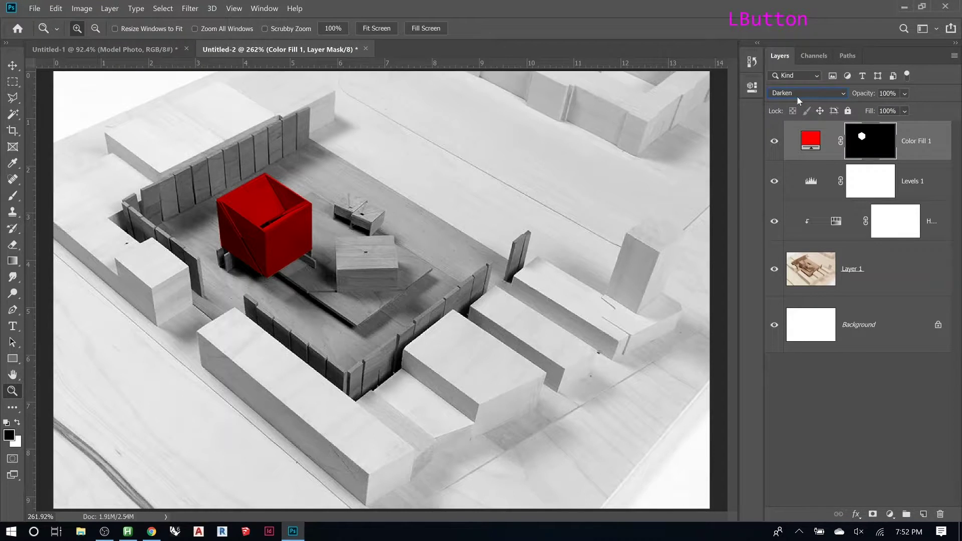
# Cycle the red fill layer through further blend modes, including Lighten, and settle on Color
pyautogui.press('Down')
pyautogui.press('Down')
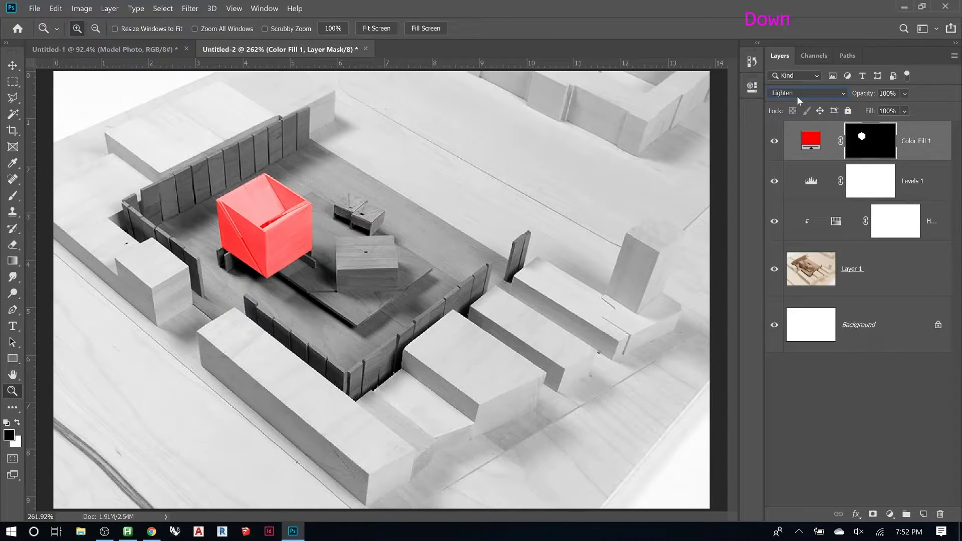
pyautogui.press('Down')
pyautogui.press('Down')
pyautogui.click(784, 95)
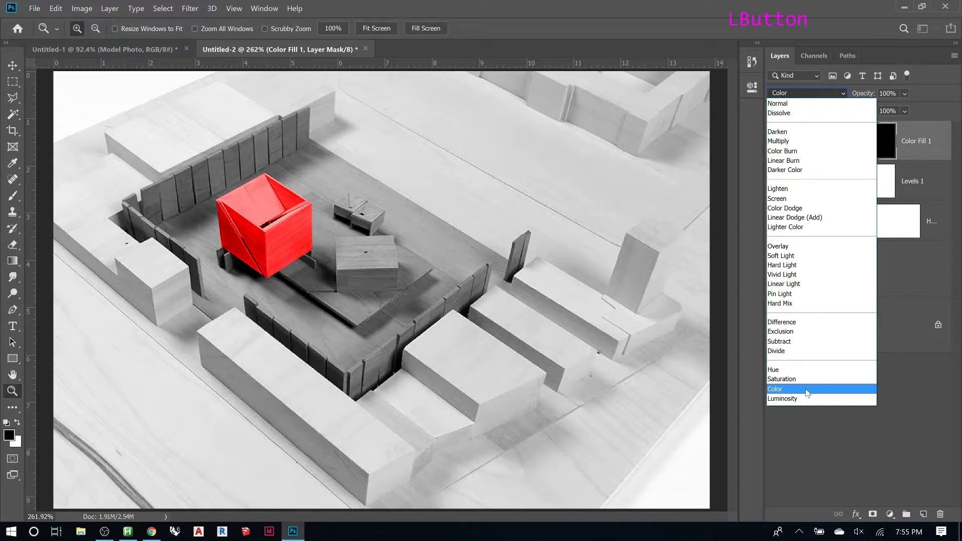
pyautogui.click(804, 389)
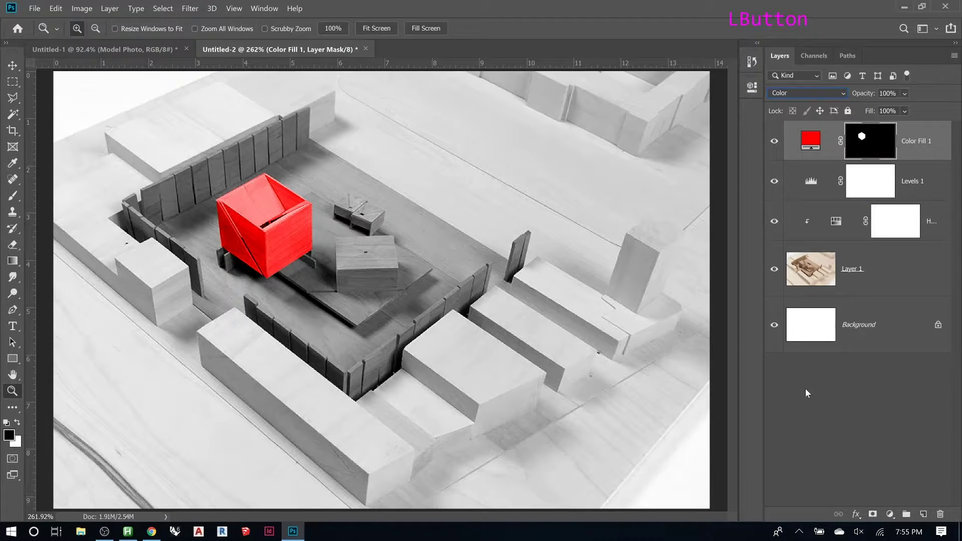
# Hide and show the red fill layer repeatedly to compare the cube with and without color
pyautogui.click(773, 143)
pyautogui.click(773, 142)
pyautogui.click(774, 146)
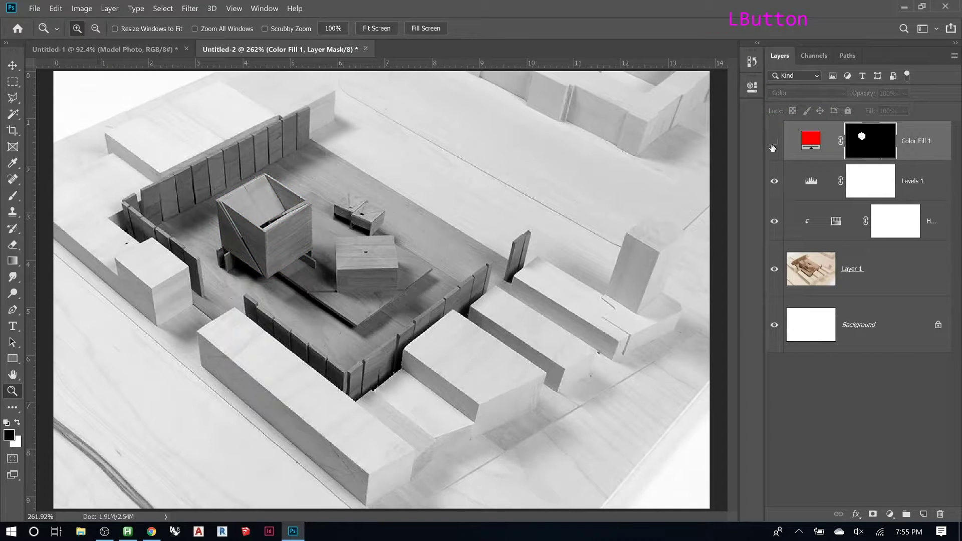
pyautogui.click(773, 145)
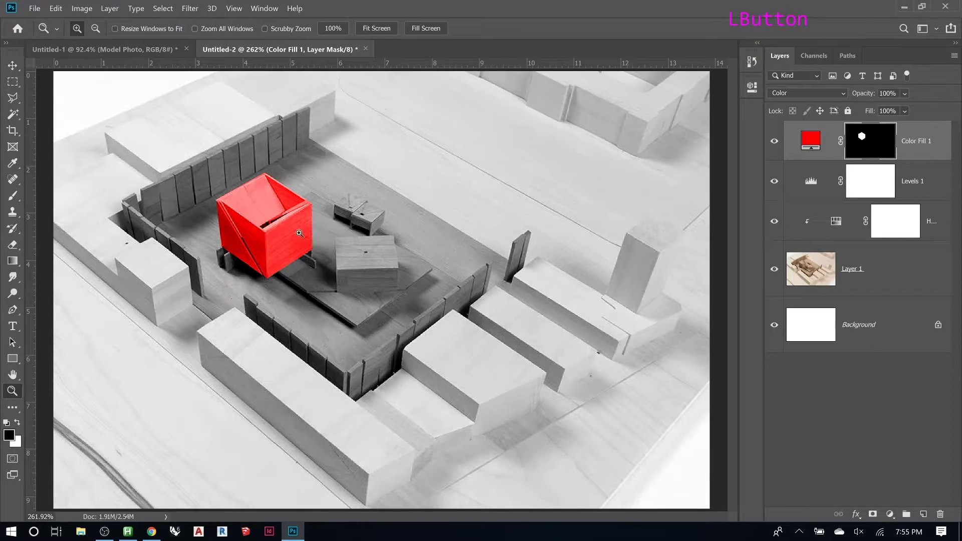
# Disable the red fill layer's mask to view the tint over the whole photo, and enable it again
pyautogui.press('z')
pyautogui.click(810, 145)
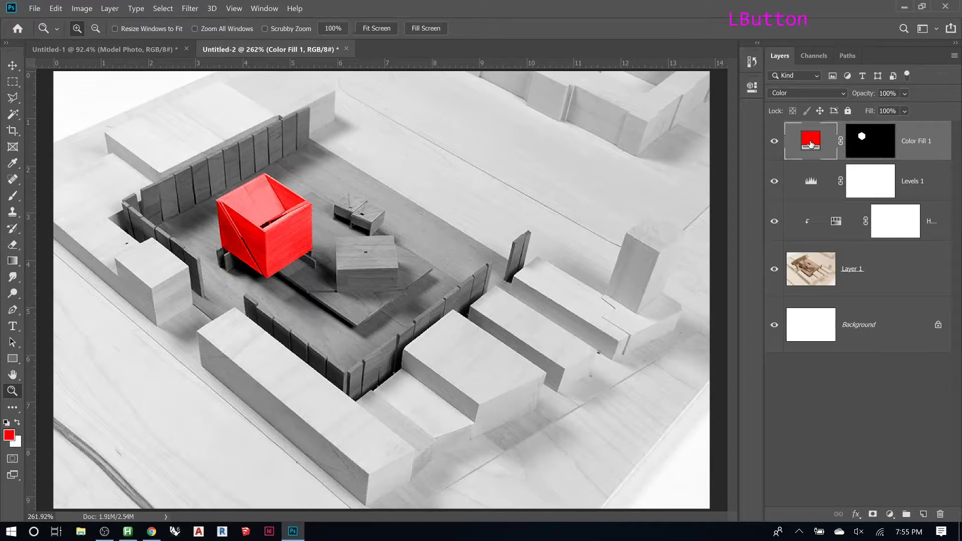
pyautogui.keyDown('shift'); pyautogui.click(864, 148); pyautogui.keyUp('shift')
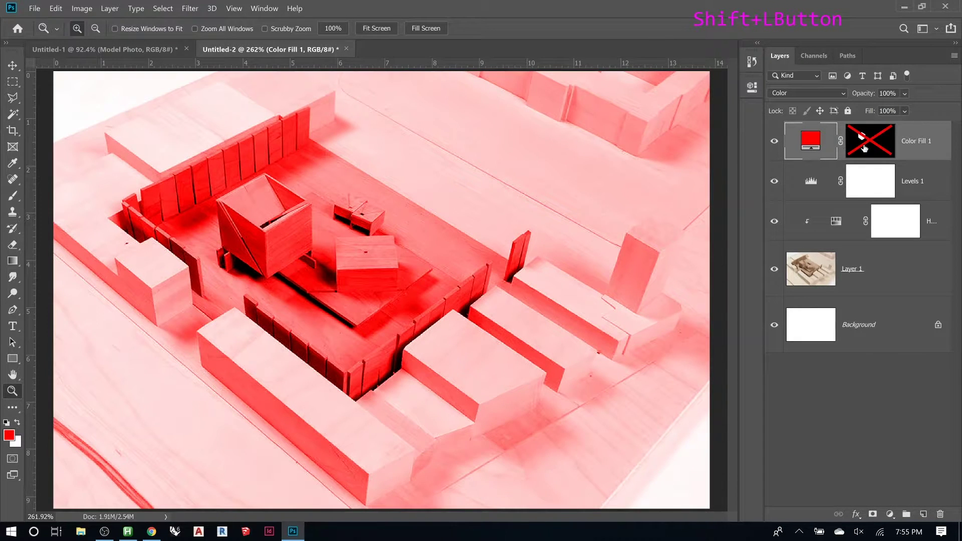
pyautogui.keyDown('shift'); pyautogui.click(864, 148); pyautogui.keyUp('shift')
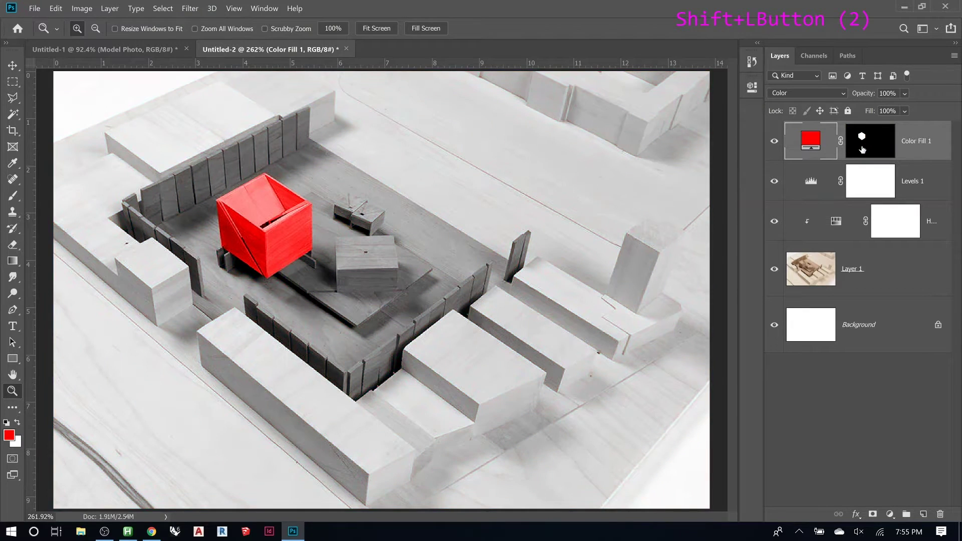
# Select the freestanding upright plank beside the row of white blocks by tracing its corners with the Polygonal Lasso tool
pyautogui.moveTo(483, 196); pyautogui.dragTo(555, 299)
pyautogui.press('l')
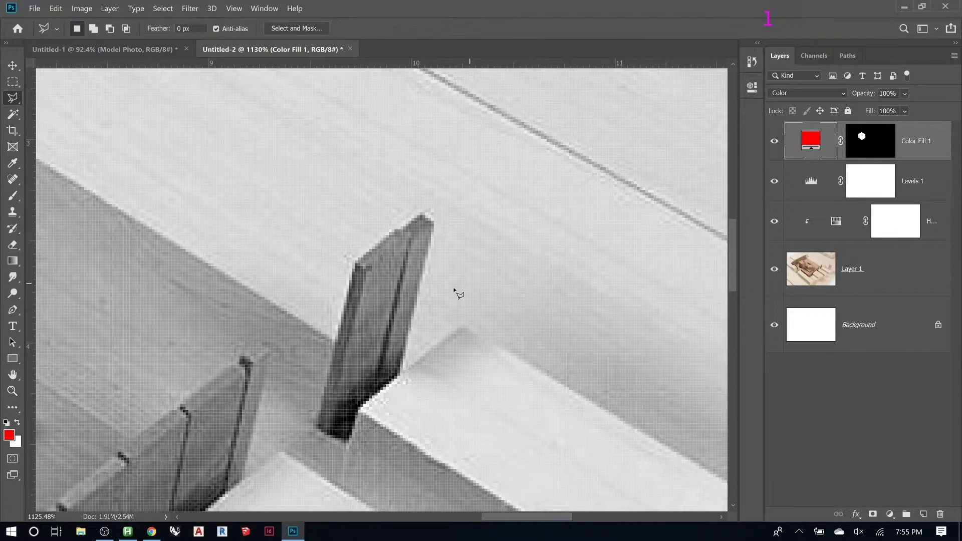
pyautogui.click(403, 372)
pyautogui.click(433, 220)
pyautogui.click(422, 214)
pyautogui.click(355, 264)
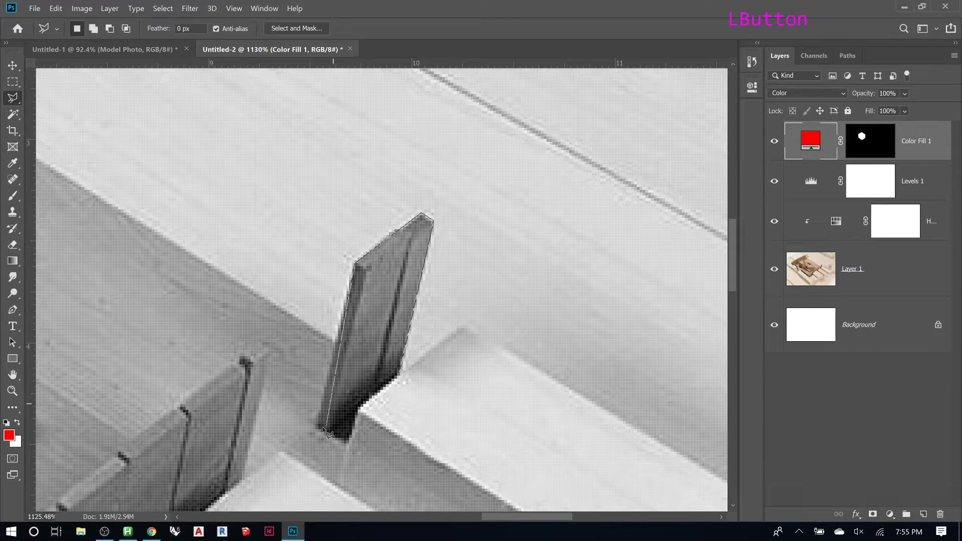
pyautogui.click(317, 428)
pyautogui.click(332, 431)
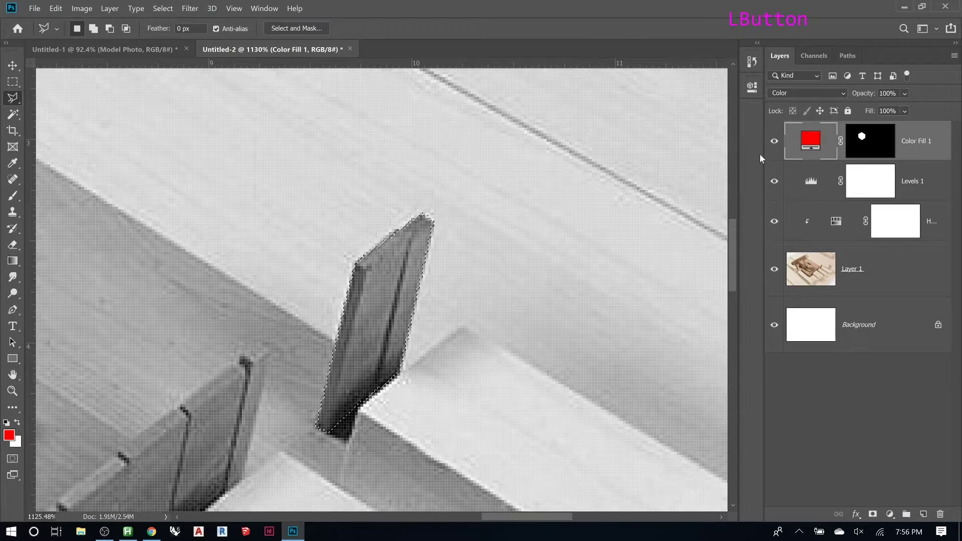
# Display the red fill layer's mask on its own across the full canvas
pyautogui.click(865, 149)
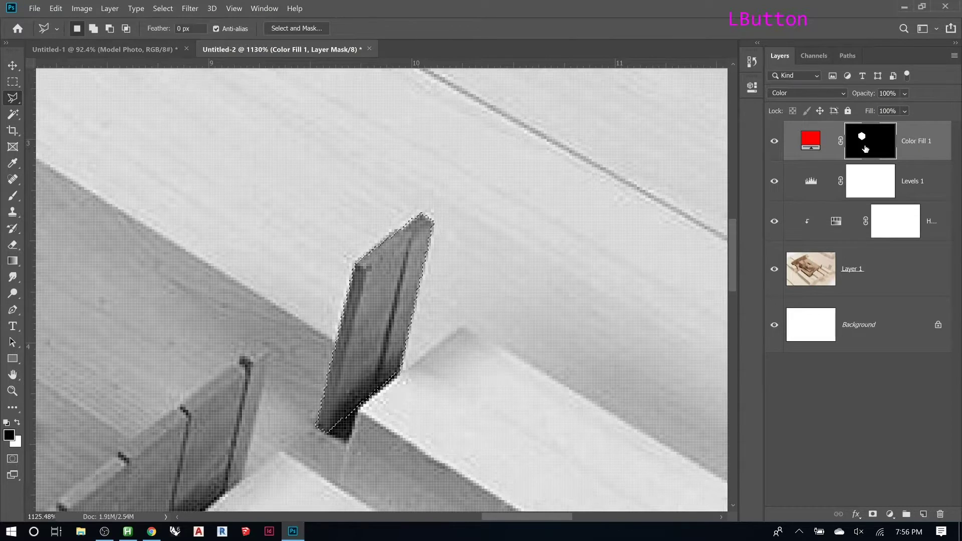
pyautogui.keyDown('alt'); pyautogui.click(869, 148); pyautogui.keyUp('alt')
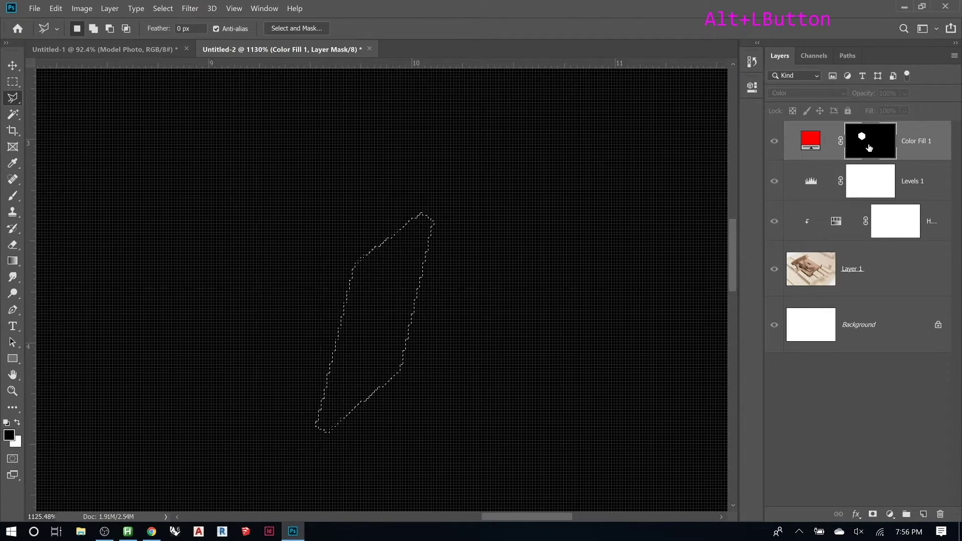
pyautogui.hotkey('ctrl', '0')
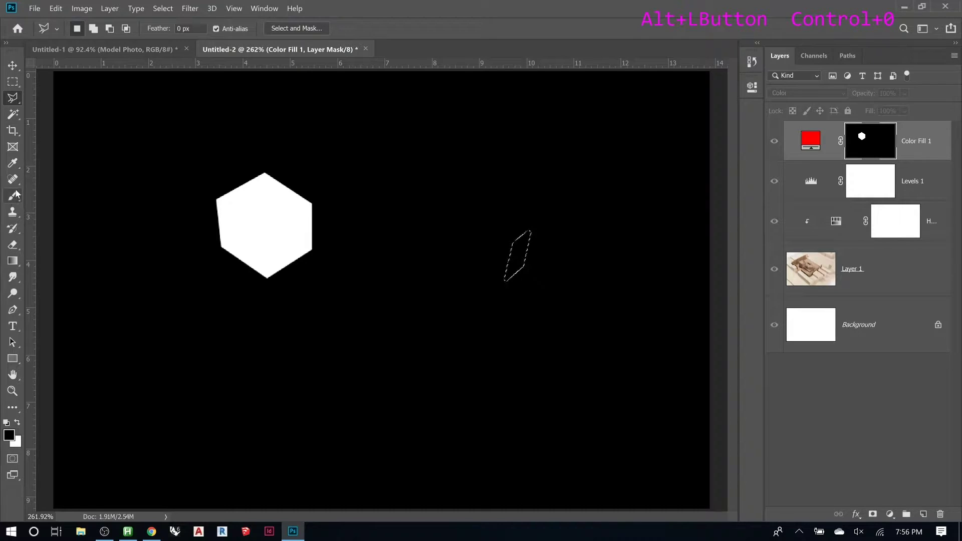
# Fill the plank selection with white on the red fill layer's mask using the Paint Bucket tool, and return to the image view
pyautogui.click(13, 260)
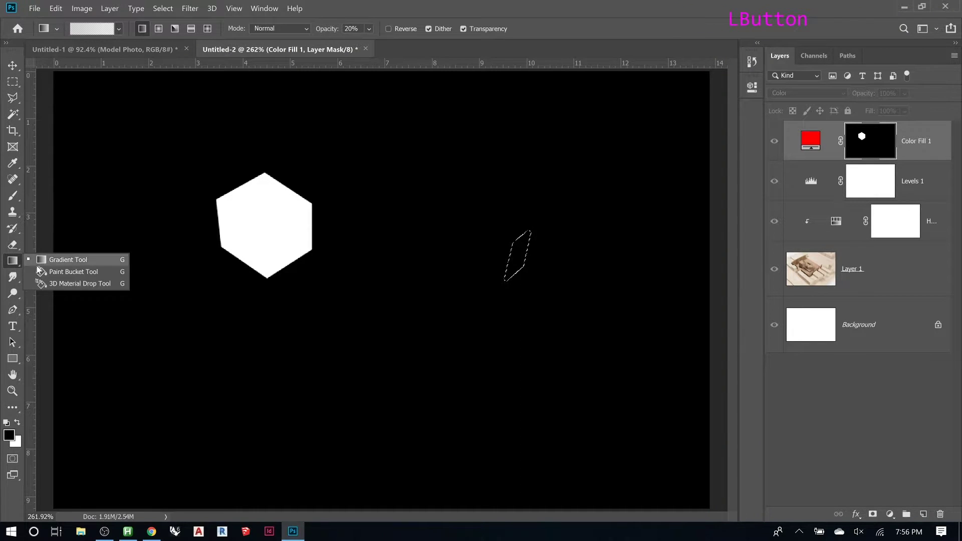
pyautogui.click(44, 274)
pyautogui.click(17, 423)
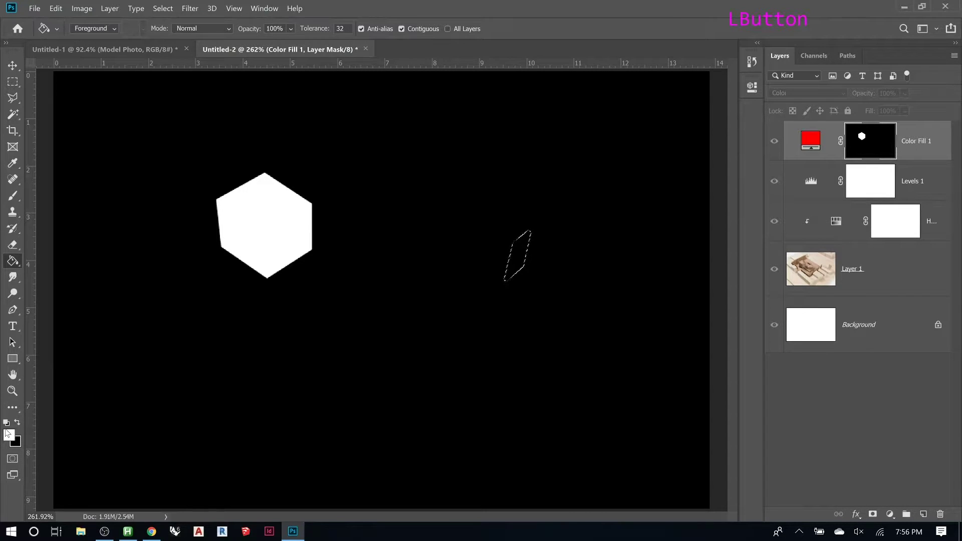
pyautogui.press('x')
pyautogui.press('x')
pyautogui.press('x')
pyautogui.press('x')
pyautogui.press('x')
pyautogui.press('x')
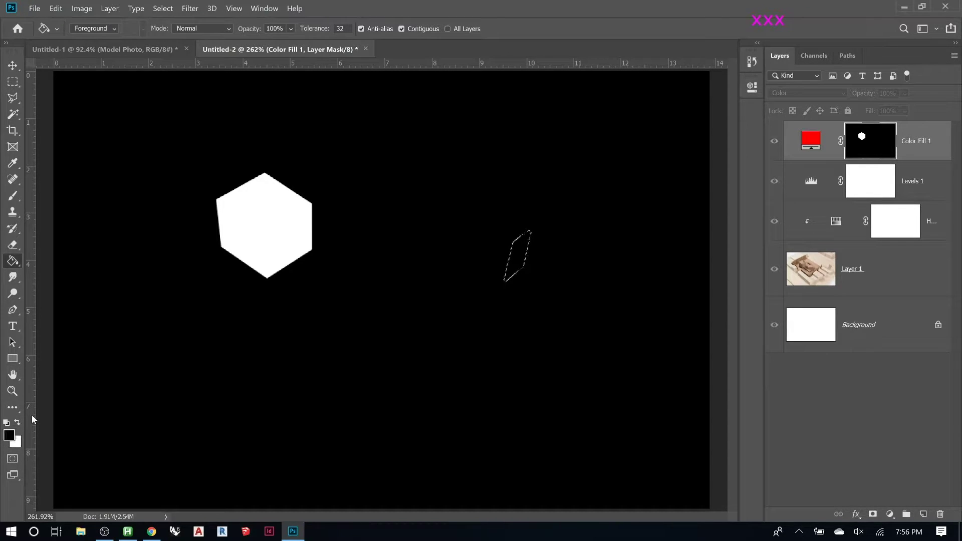
pyautogui.press('x')
pyautogui.click(521, 262)
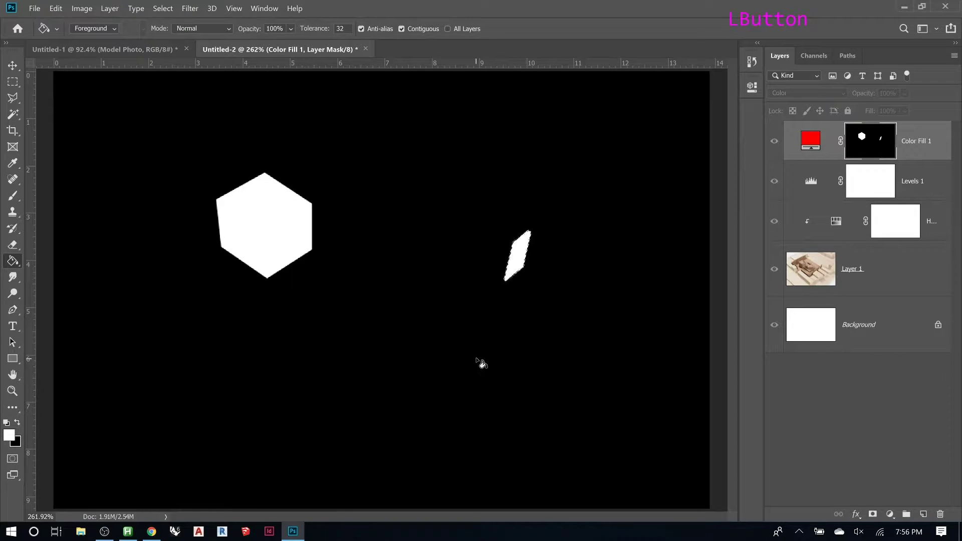
pyautogui.click(808, 140)
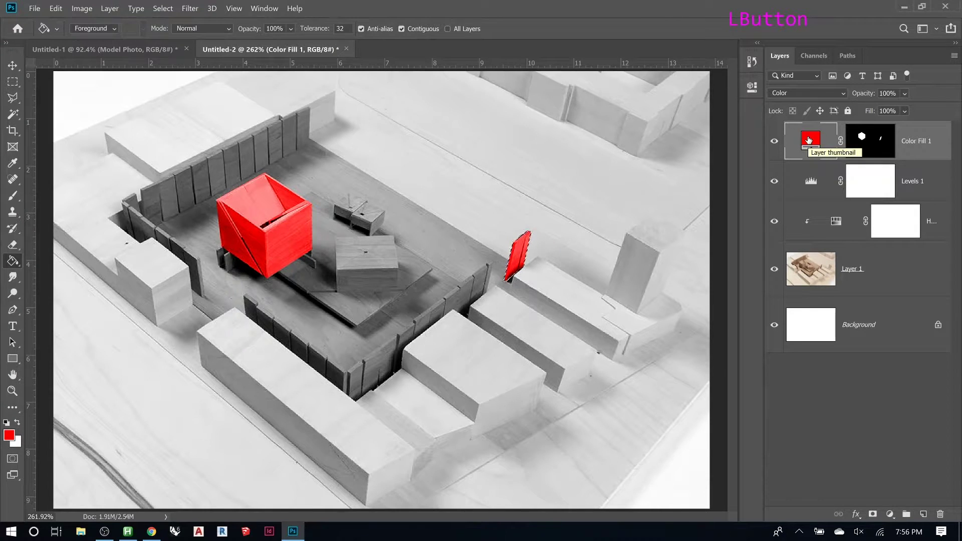
# Deselect the plank, and undo both the deselection and the white fill on the mask
pyautogui.hotkey('ctrl', 'd')
pyautogui.hotkey('ctrl', 'z')
pyautogui.hotkey('ctrl', 'z')
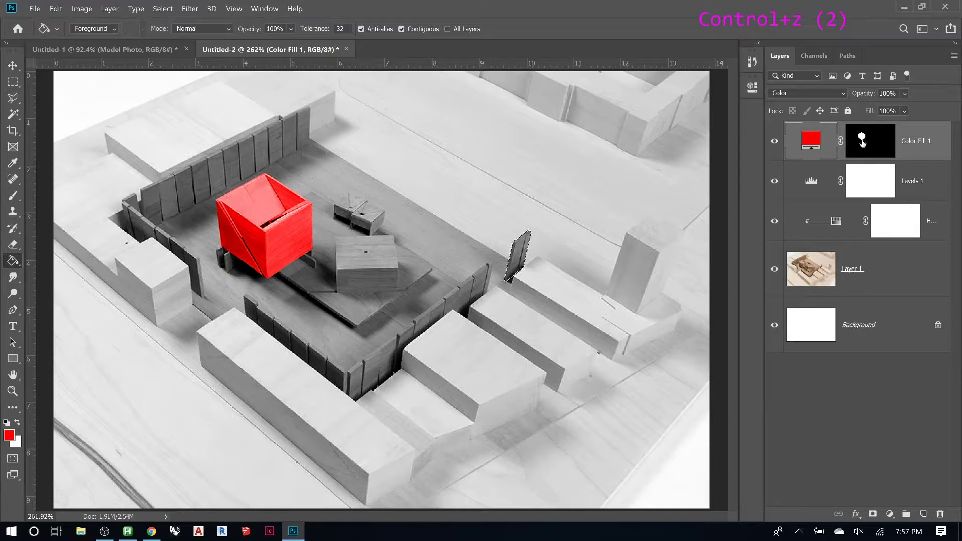
# Paint the plank selection white on the red fill layer's mask with the Brush tool, return to the image view, and deselect
pyautogui.keyDown('alt'); pyautogui.click(862, 144); pyautogui.keyUp('alt')
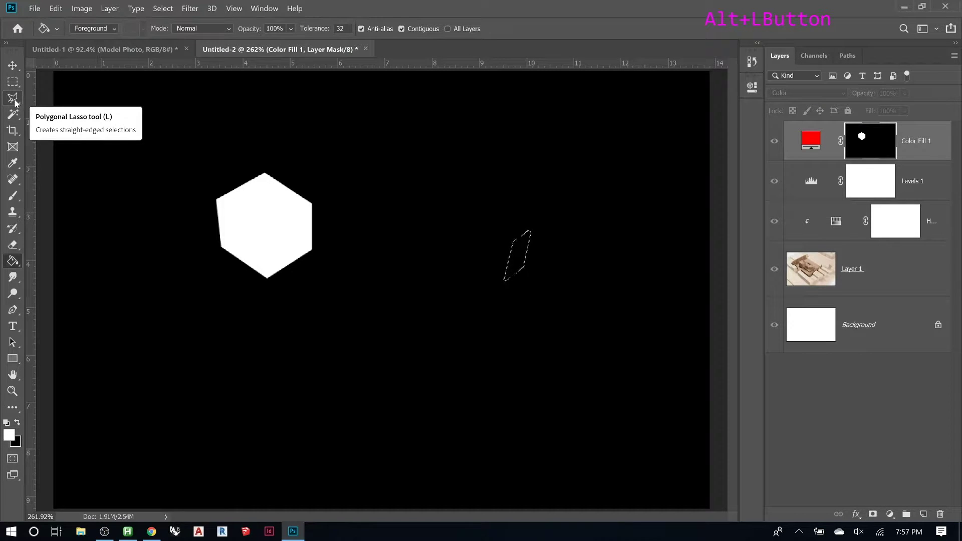
pyautogui.press('b')
pyautogui.click(13, 195)
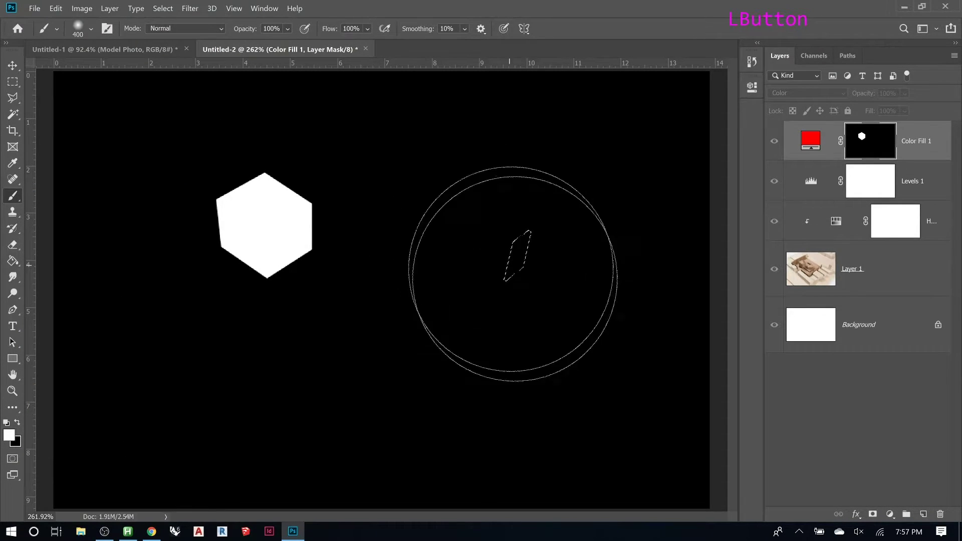
pyautogui.moveTo(494, 247); pyautogui.dragTo(493, 314)
pyautogui.click(524, 255)
pyautogui.click(541, 226)
pyautogui.click(811, 153)
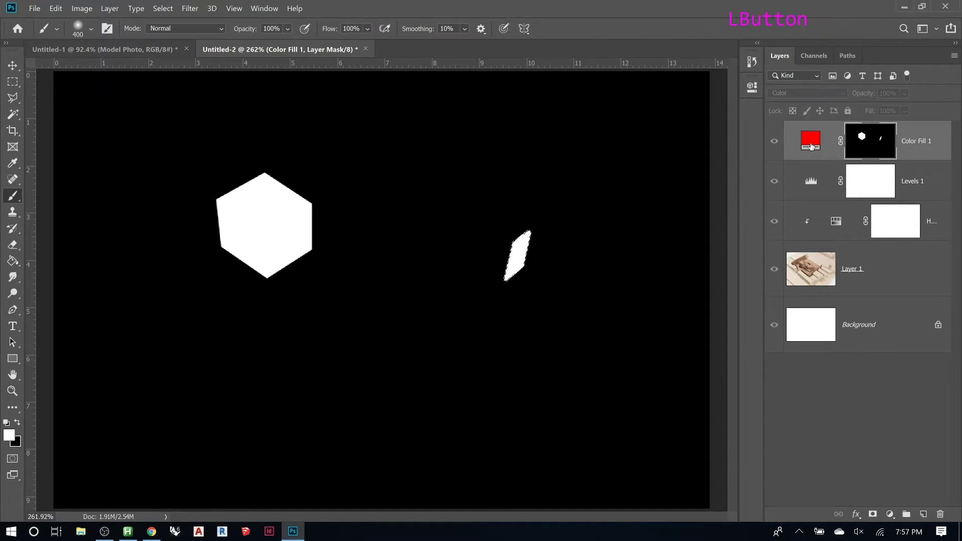
pyautogui.hotkey('ctrl', 'd')
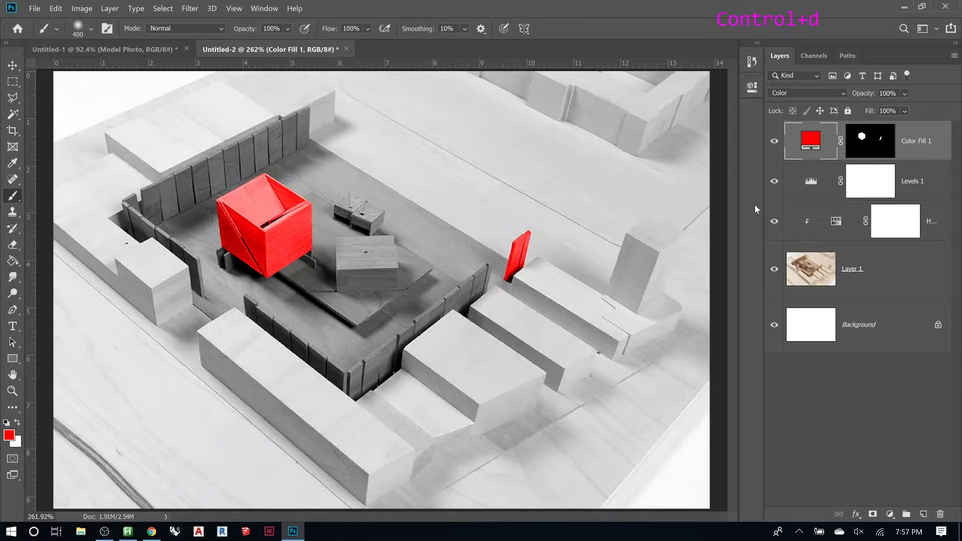
# Undo the deselection and the white brushwork on the mask to restore the plank selection
pyautogui.hotkey('ctrl', 'z')
pyautogui.hotkey('ctrl', 'z')
pyautogui.hotkey('ctrl', 'z')
pyautogui.hotkey('ctrl', 'z')
pyautogui.hotkey('ctrl', 'z')
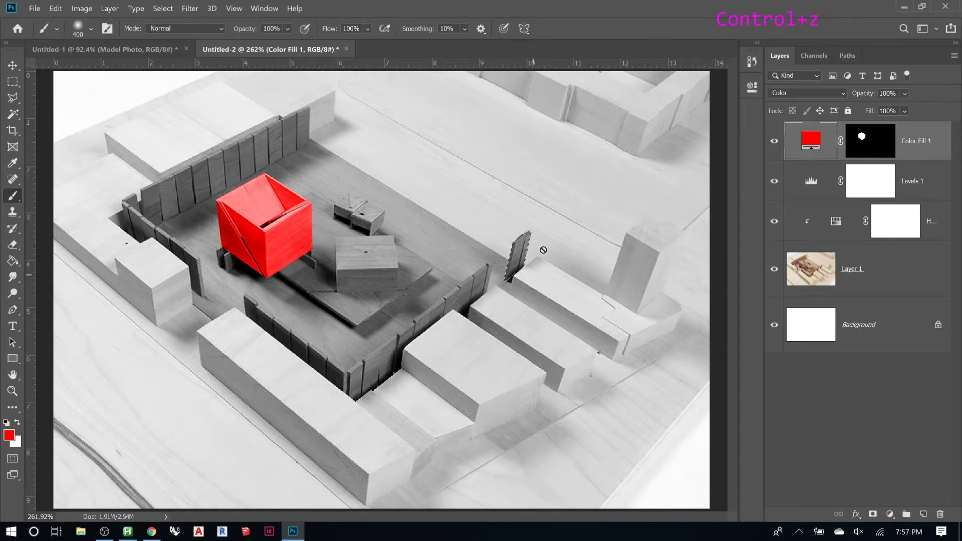
# Fill the plank selection with the white foreground color directly on the red fill layer's mask
pyautogui.click(860, 139)
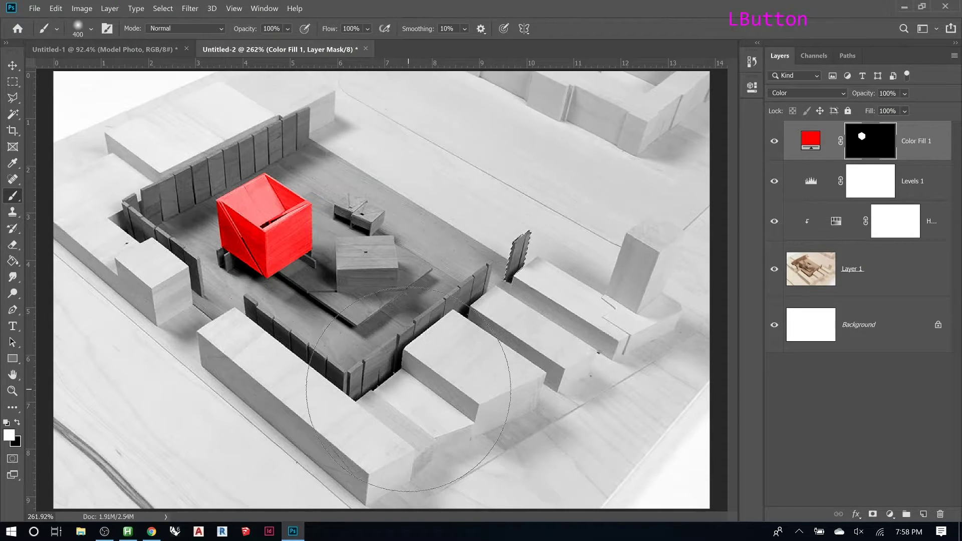
pyautogui.hotkey('alt', 'Delete')
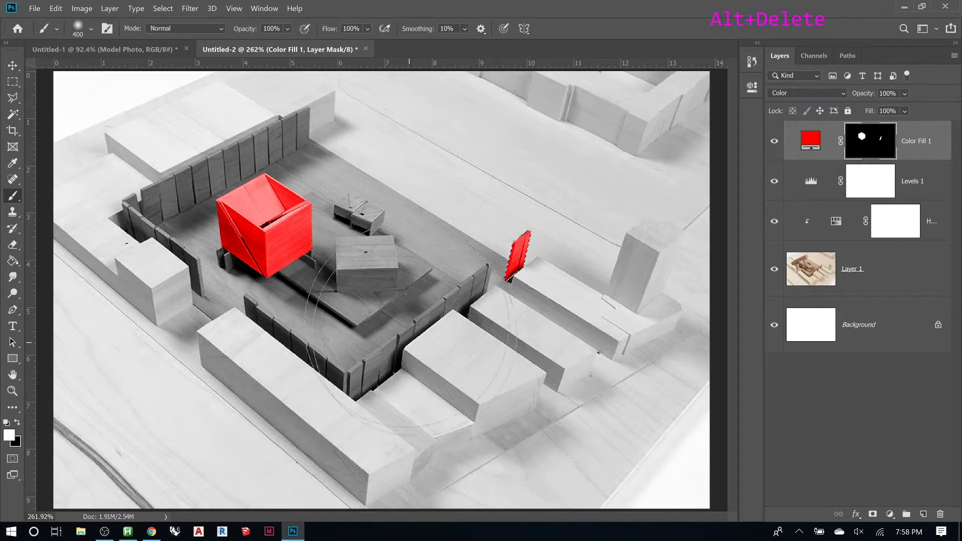
# Fill two rectangular selections with white on the mask, one over the small twin blocks and one across the white block beside the fence
pyautogui.press('m')
pyautogui.moveTo(332, 189); pyautogui.dragTo(377, 215)
pyautogui.hotkey('alt', 'Delete')
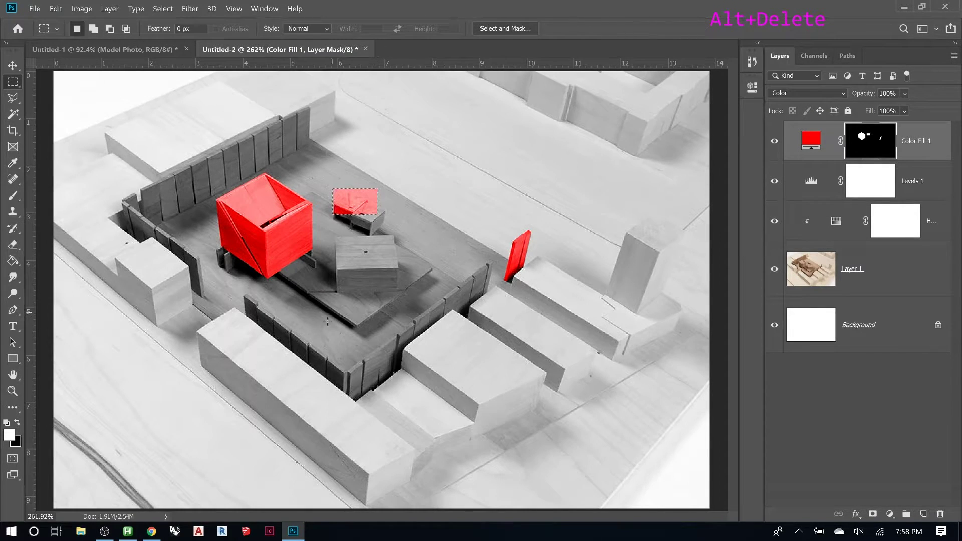
pyautogui.click(414, 321)
pyautogui.moveTo(411, 319); pyautogui.dragTo(485, 339)
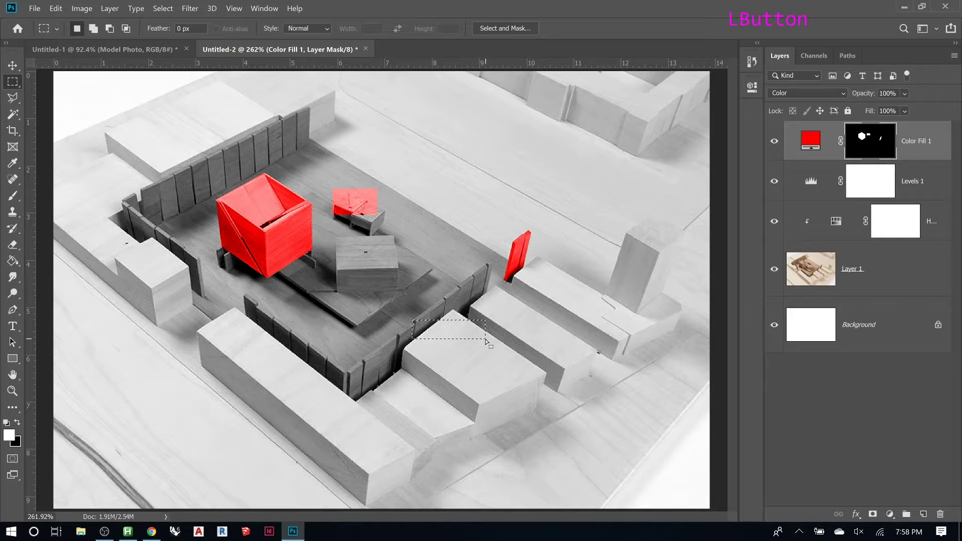
pyautogui.hotkey('alt', 'Delete')
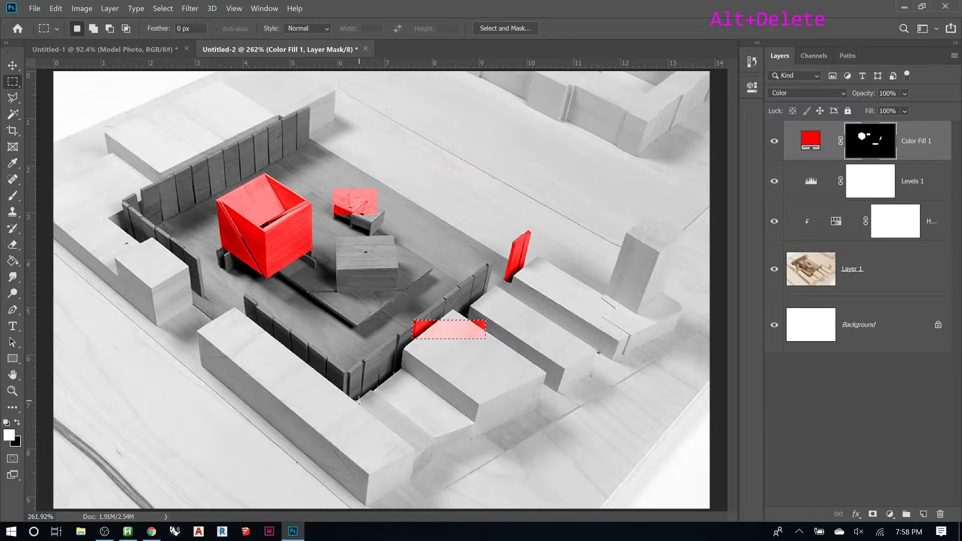
# Draw a larger rectangular selection around the red strip on the white block and fill it with the black background color on the mask
pyautogui.click(368, 385)
pyautogui.click(399, 363)
pyautogui.moveTo(383, 368); pyautogui.dragTo(501, 310)
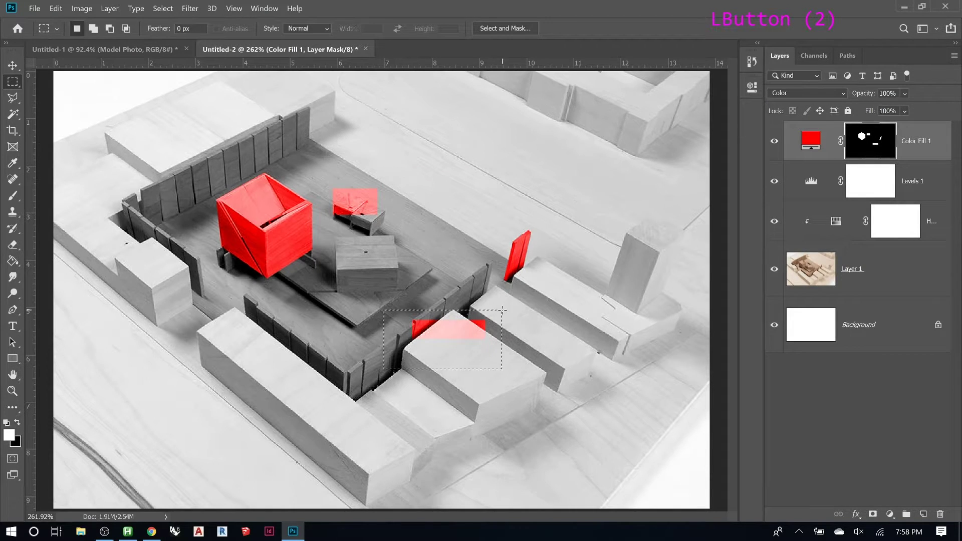
pyautogui.hotkey('ctrl', 'Delete')
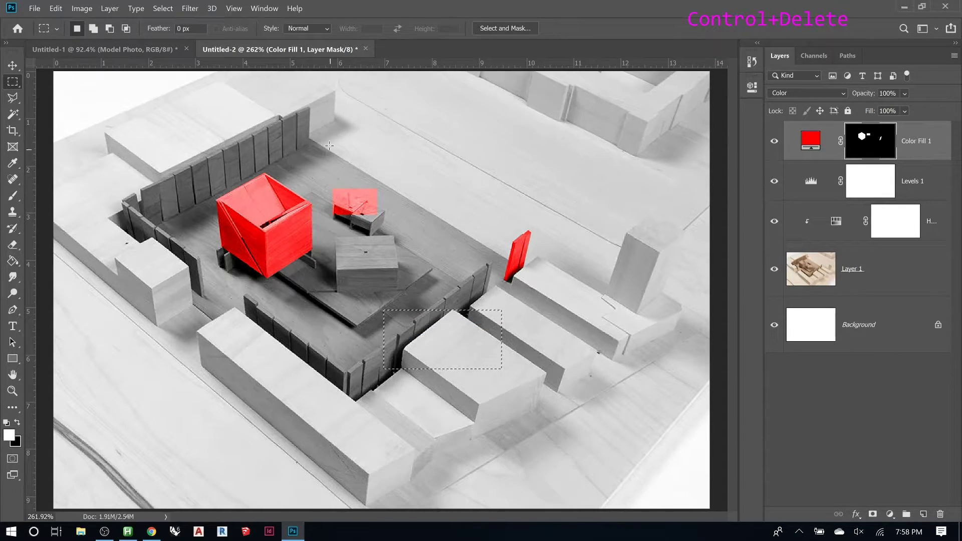
# Clear a rectangular selection around the small twin blocks to black on the mask, swap foreground and background colors, refill it with white, and deselect
pyautogui.moveTo(326, 170); pyautogui.dragTo(404, 234)
pyautogui.press('Delete')
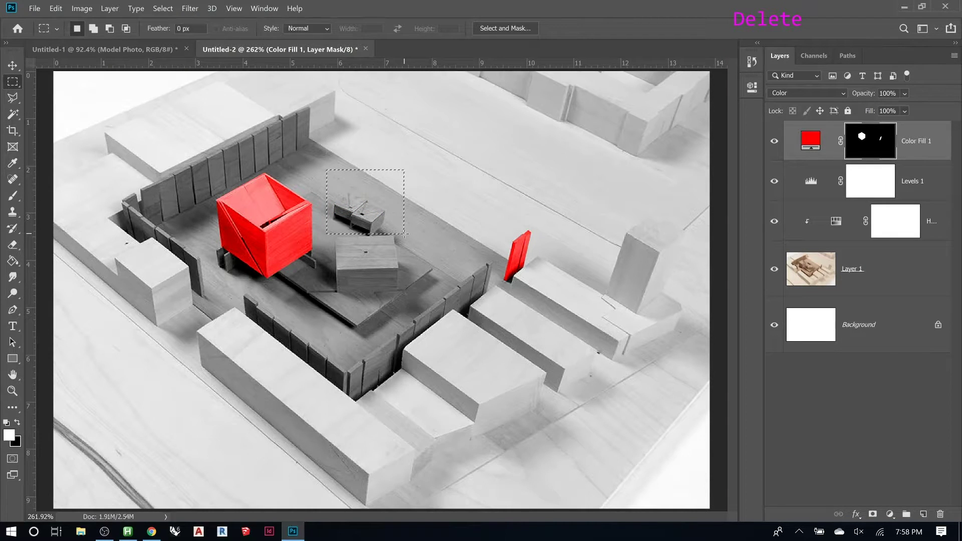
pyautogui.press('x')
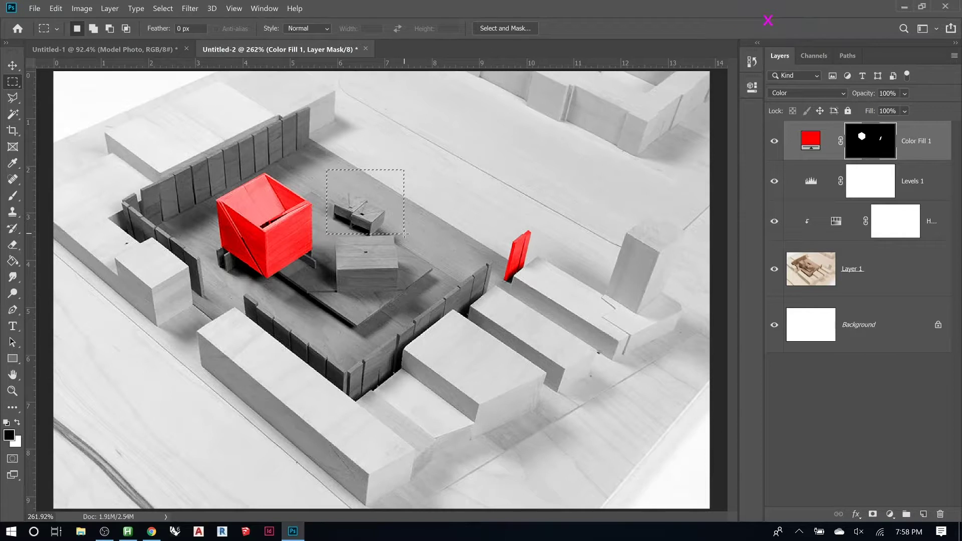
pyautogui.press('Delete')
pyautogui.hotkey('ctrl', 'd')
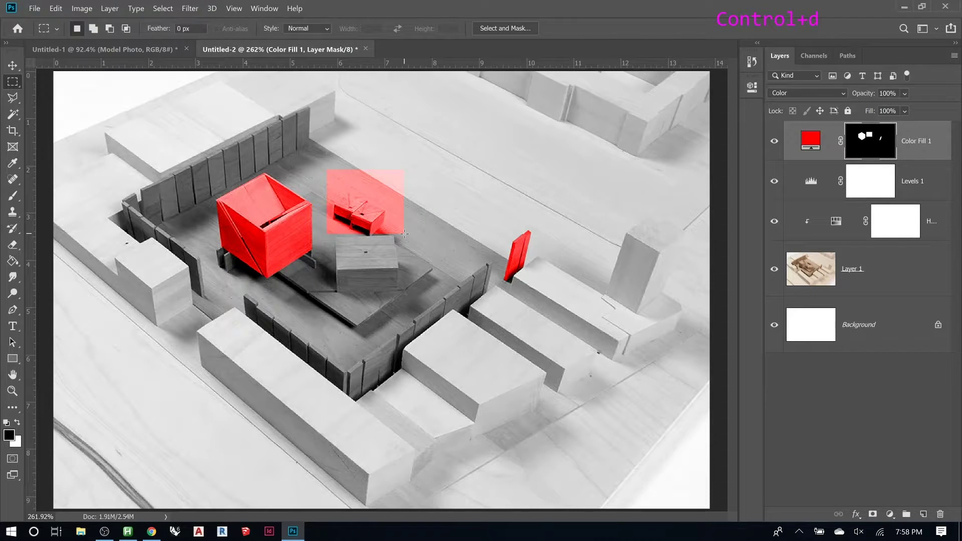
# Enclose the surplus red around the small twin blocks with the Polygonal Lasso tool, fill it with black on the mask, and deselect
pyautogui.press('l')
pyautogui.click(429, 273)
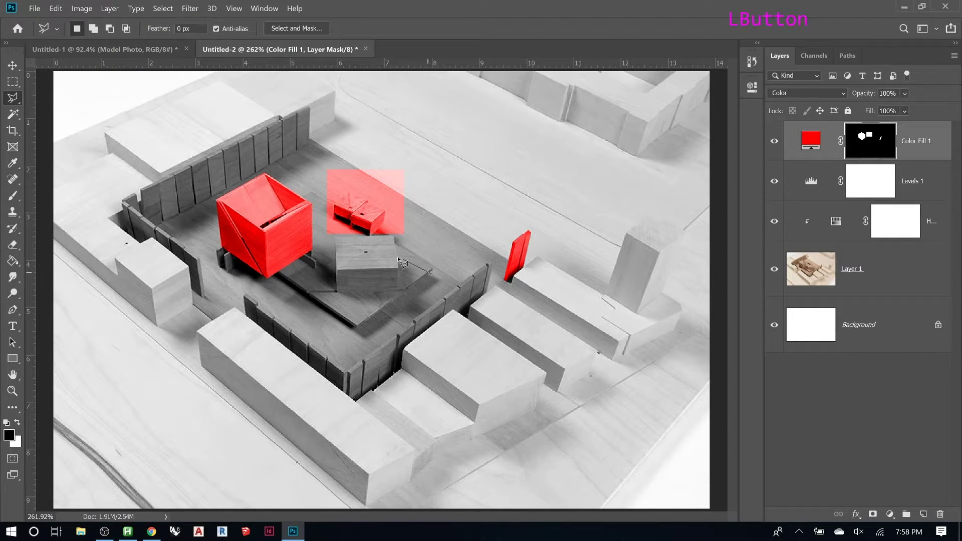
pyautogui.click(386, 213)
pyautogui.click(350, 193)
pyautogui.click(334, 220)
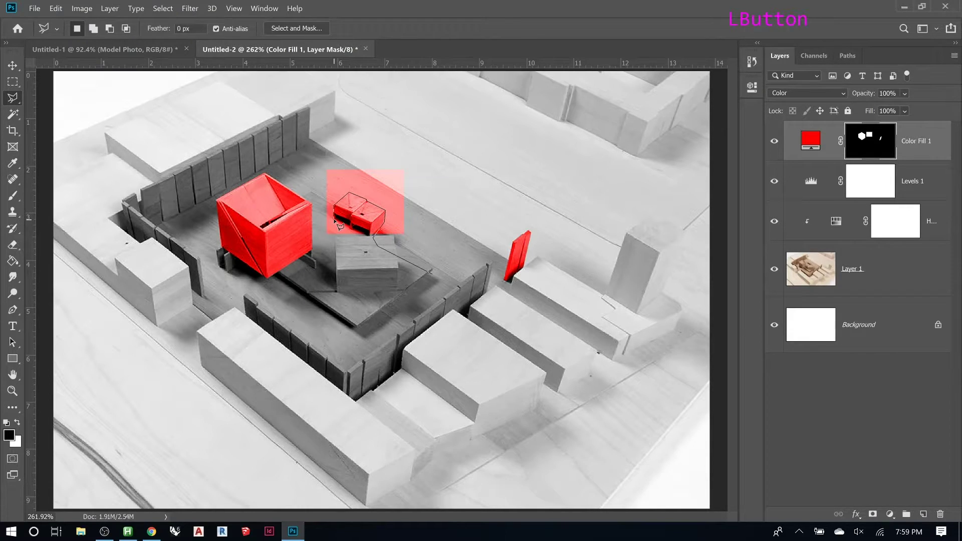
pyautogui.click(369, 234)
pyautogui.click(365, 251)
pyautogui.click(308, 155)
pyautogui.click(378, 136)
pyautogui.doubleClick(468, 155)
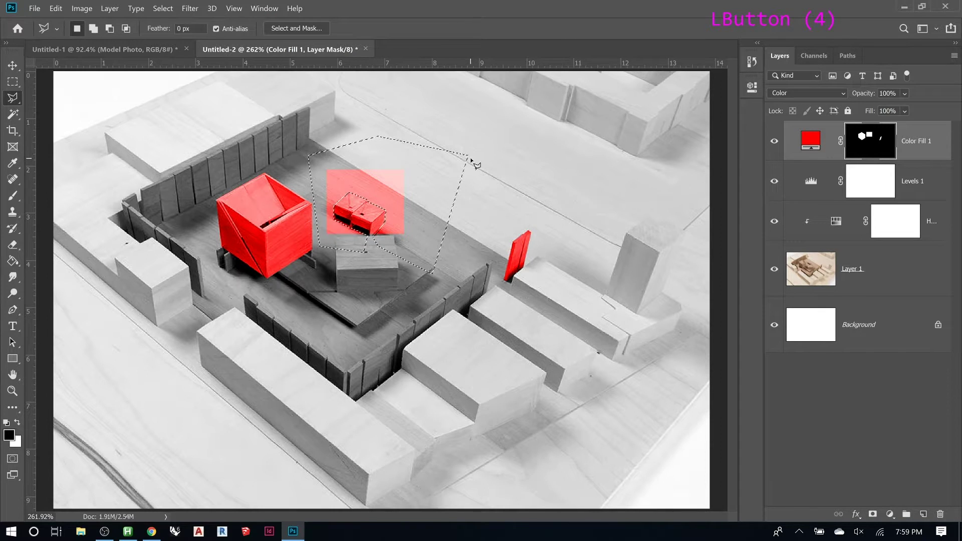
pyautogui.hotkey('alt', 'Delete')
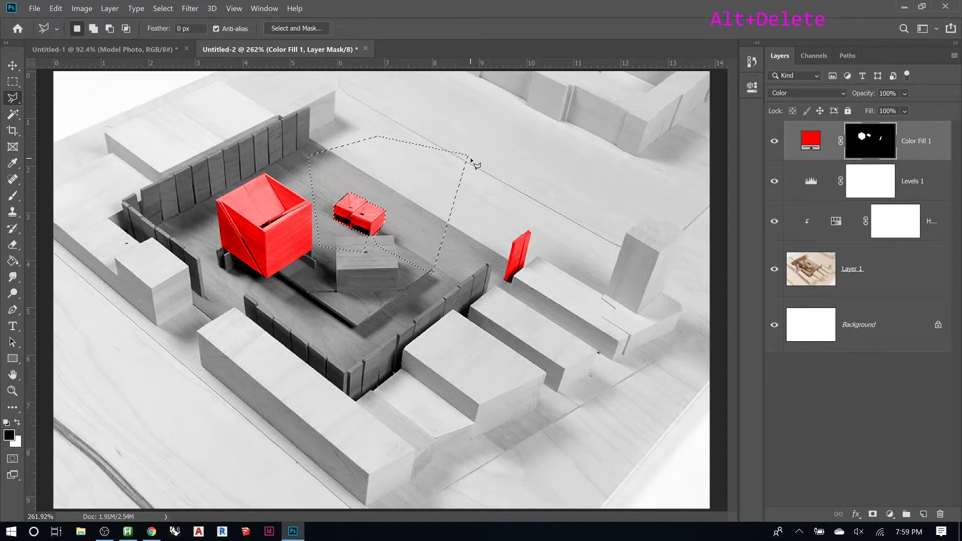
pyautogui.hotkey('ctrl', 'd')
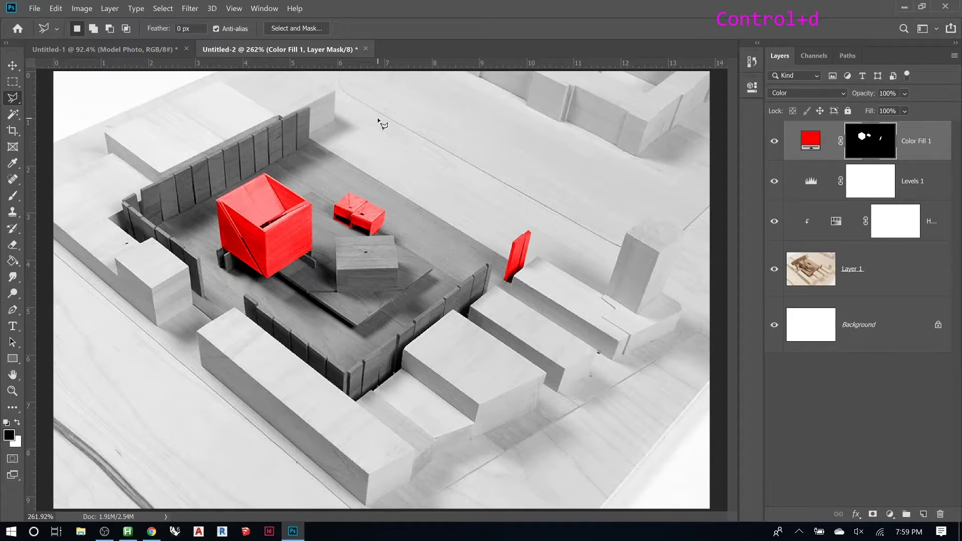
# Change the red fill layer's color to orange ff7200
pyautogui.doubleClick(813, 143)
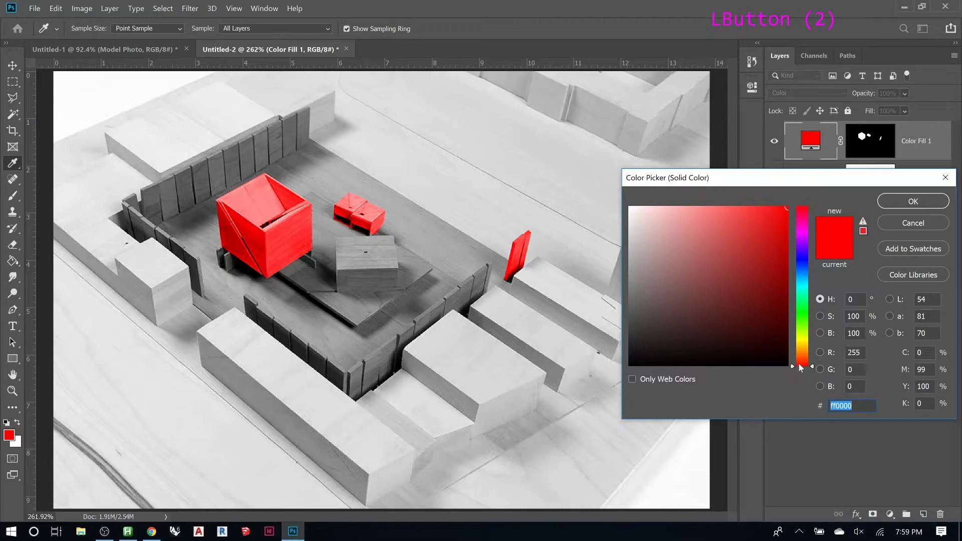
pyautogui.moveTo(802, 295); pyautogui.dragTo(803, 356)
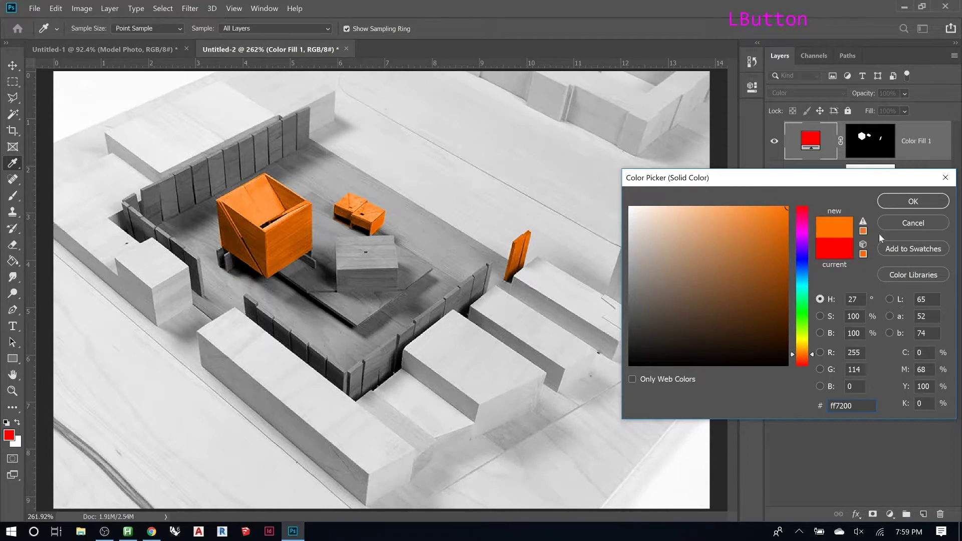
pyautogui.click(902, 207)
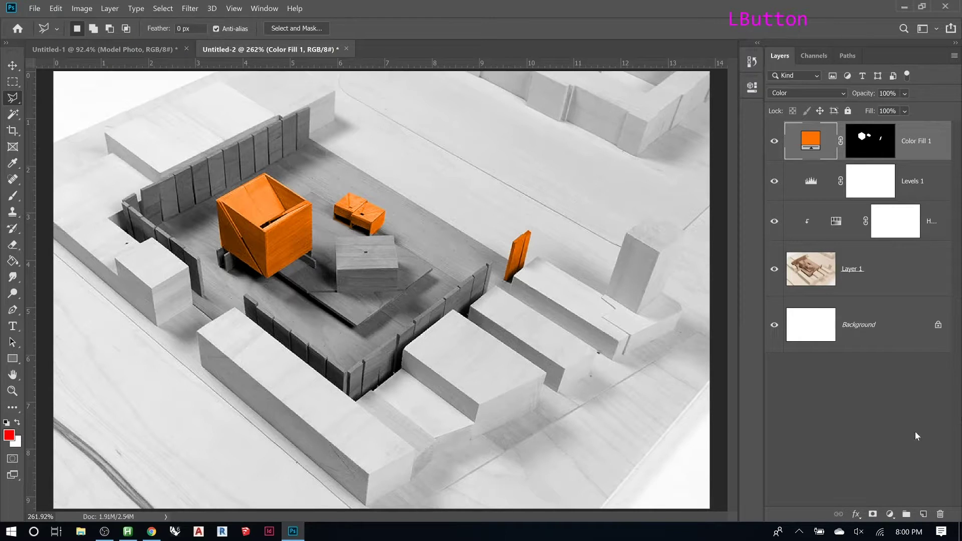
# Add a second Solid Color fill layer in green 3ea37c above the orange fill layer
pyautogui.click(890, 514)
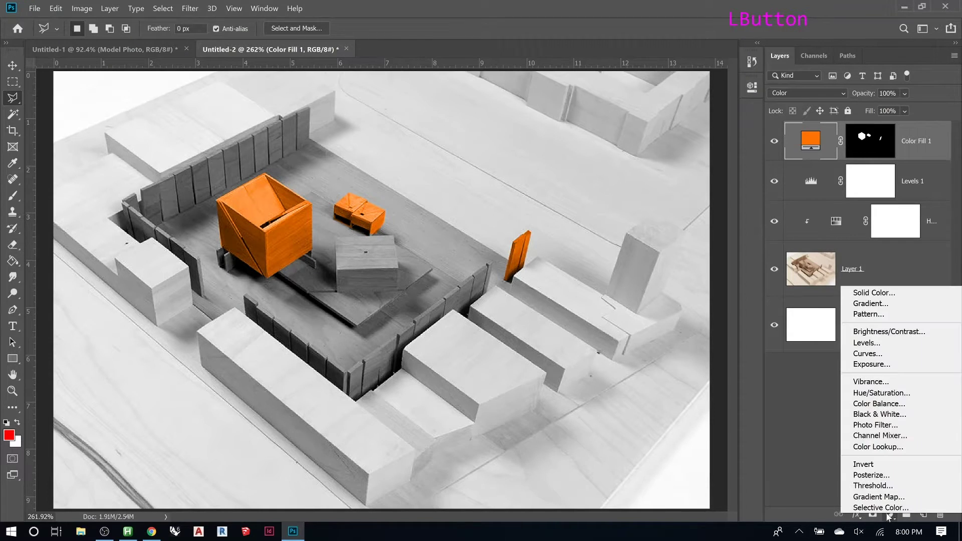
pyautogui.click(891, 293)
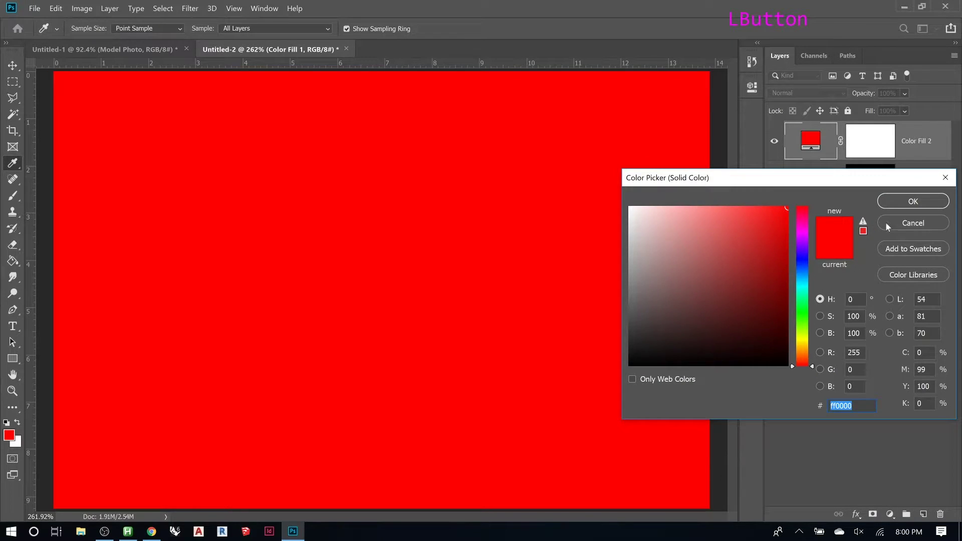
pyautogui.click(804, 308)
pyautogui.moveTo(806, 302); pyautogui.dragTo(806, 296)
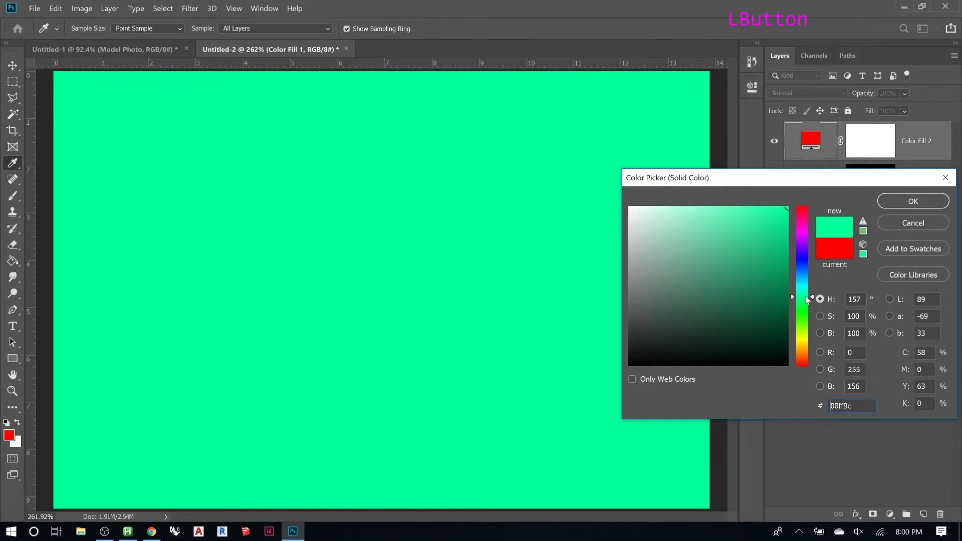
pyautogui.moveTo(740, 264); pyautogui.dragTo(728, 263)
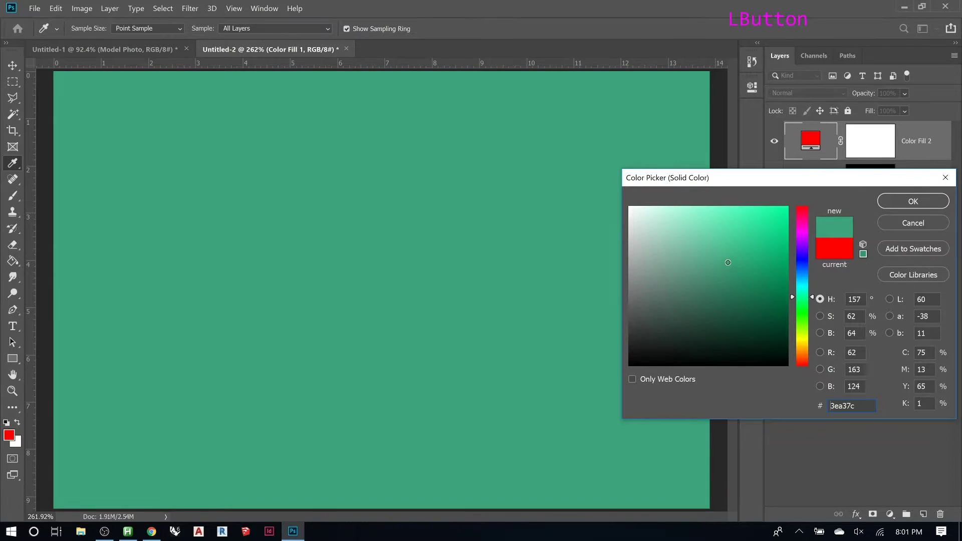
pyautogui.click(893, 201)
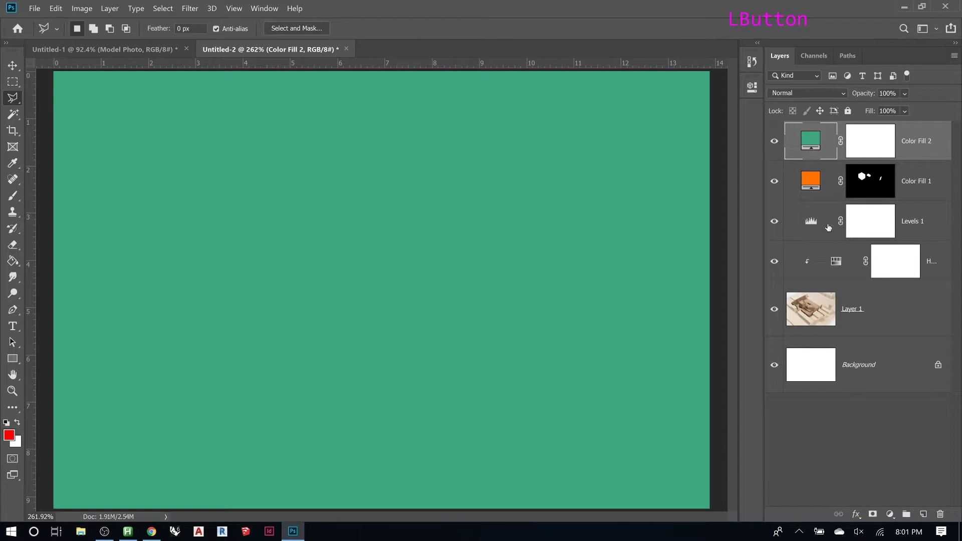
# Recolor the green fill layer to teal 3fa2a8 and invert its mask to black
pyautogui.doubleClick(810, 143)
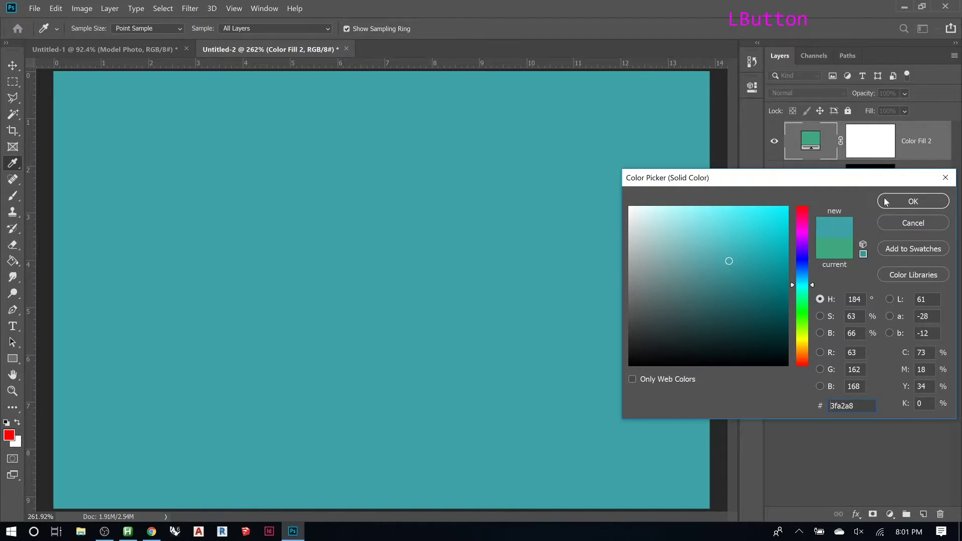
pyautogui.click(913, 200)
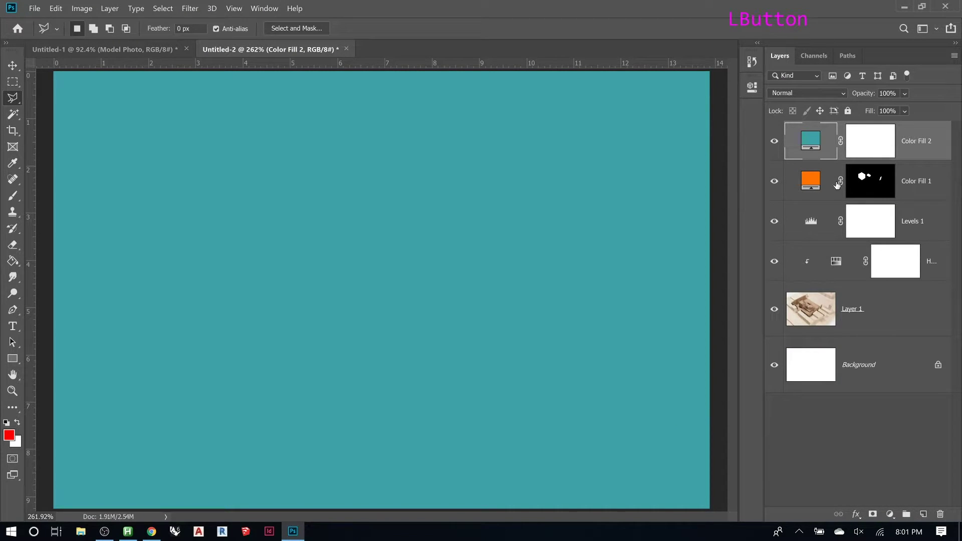
pyautogui.click(858, 149)
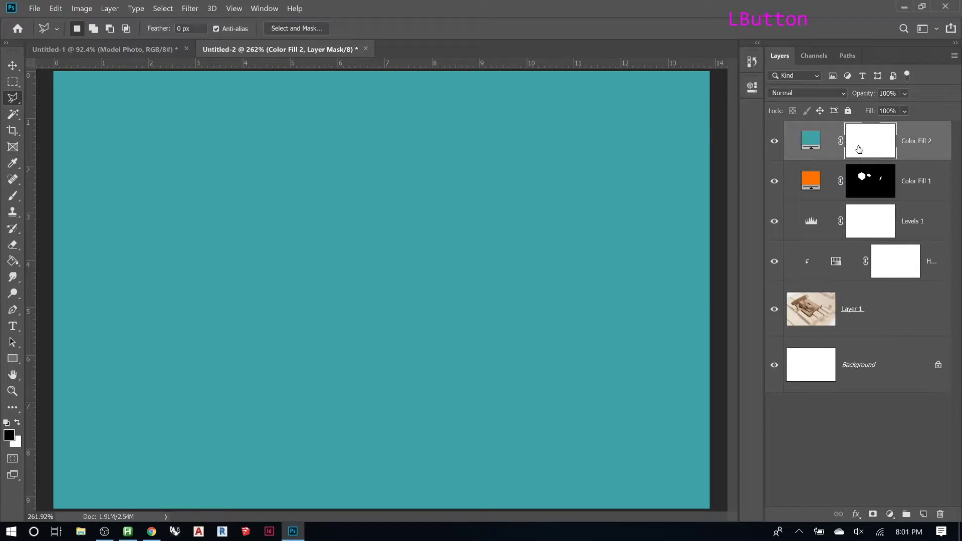
pyautogui.hotkey('ctrl', 'i')
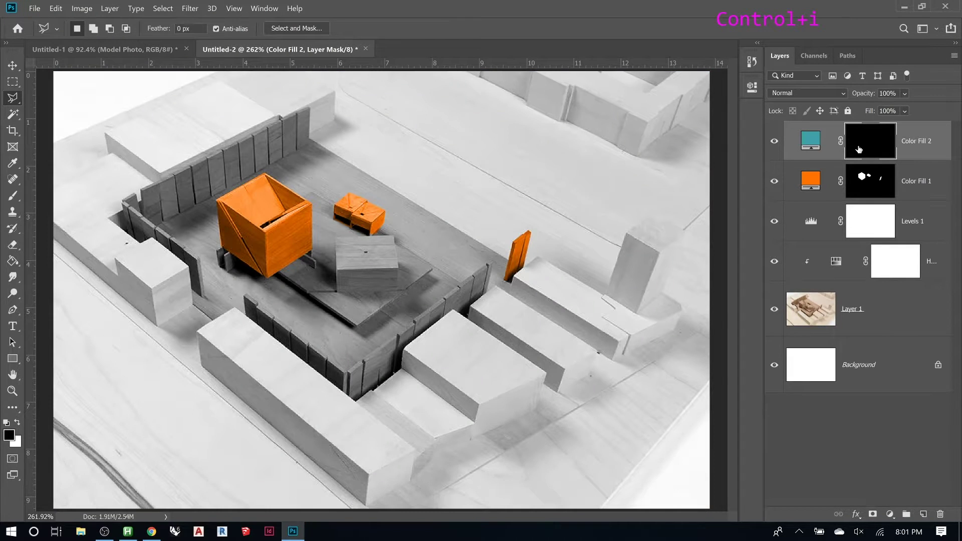
# Select the gray wooden block in front of the small orange blocks by tracing its corners with the Polygonal Lasso tool, targeting the teal fill's mask
pyautogui.press('l')
pyautogui.click(398, 291)
pyautogui.click(395, 235)
pyautogui.click(336, 240)
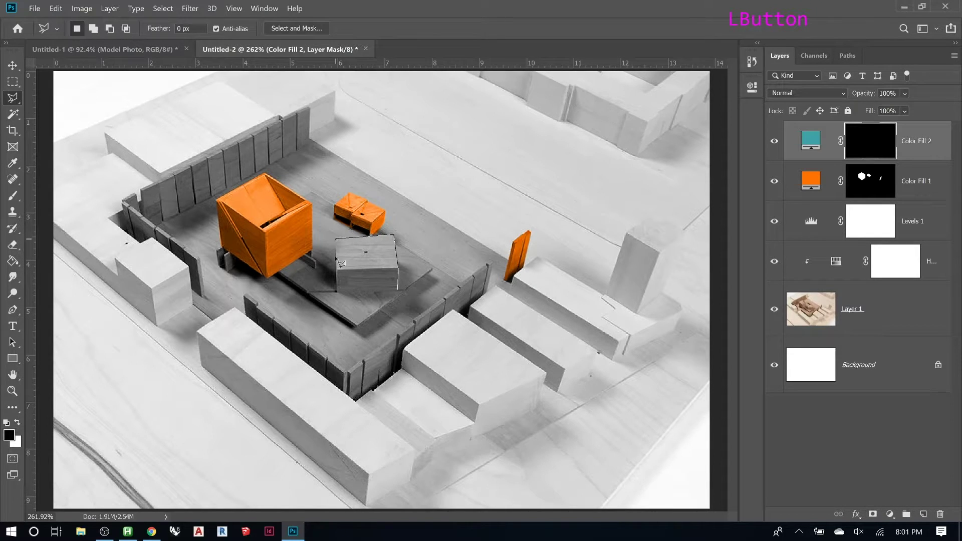
pyautogui.doubleClick(338, 292)
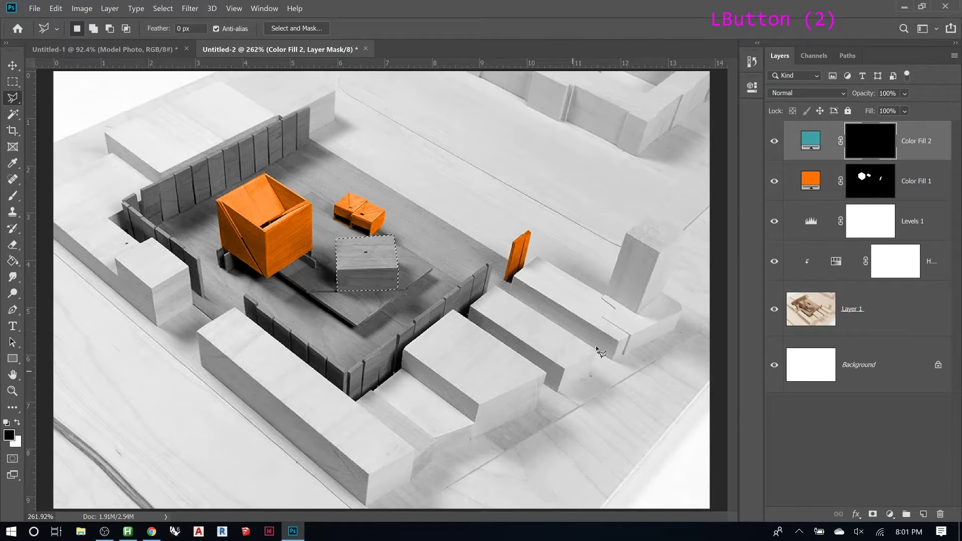
pyautogui.click(871, 149)
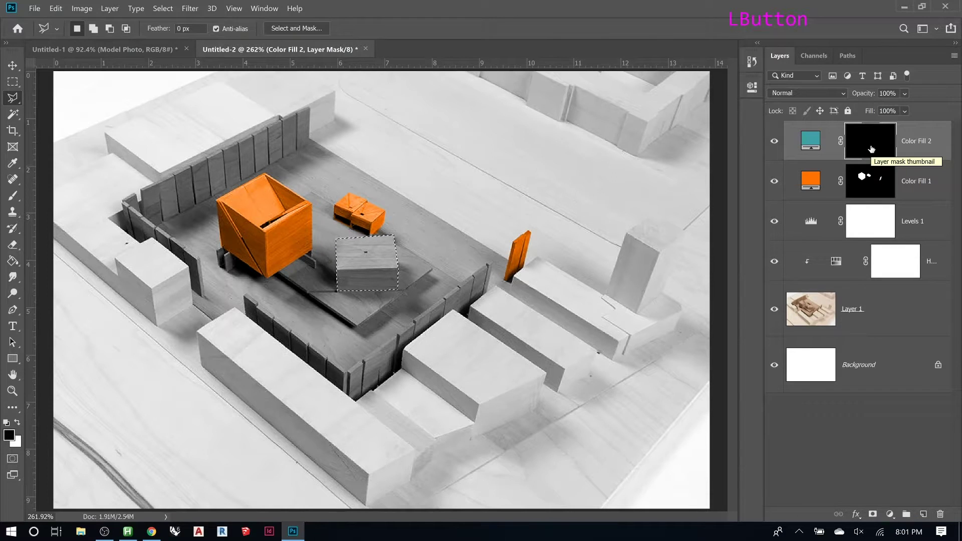
# Fill the selected wooden block with white on the teal fill's mask, deselect, and set the layer's blend mode to Color
pyautogui.hotkey('ctrl', 'Delete')
pyautogui.hotkey('ctrl', 'd')
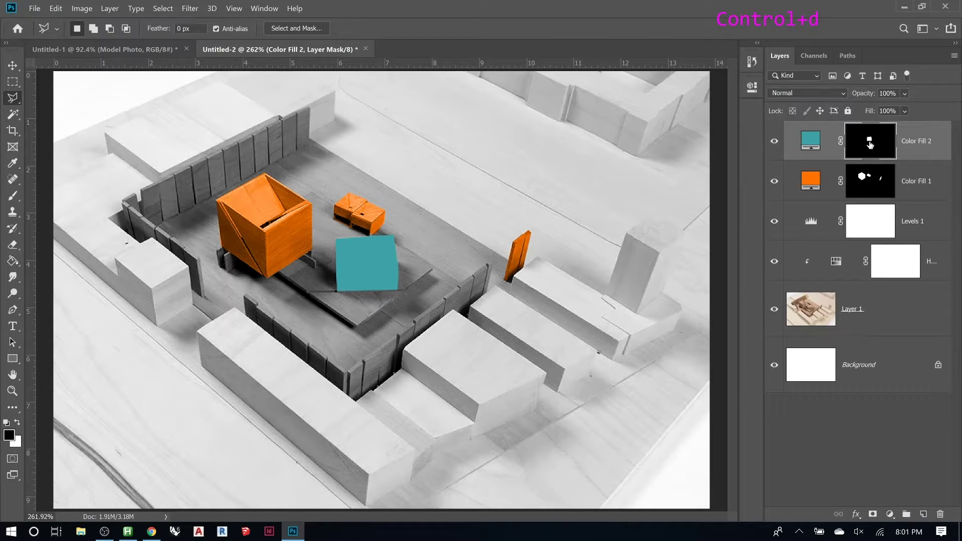
pyautogui.click(816, 94)
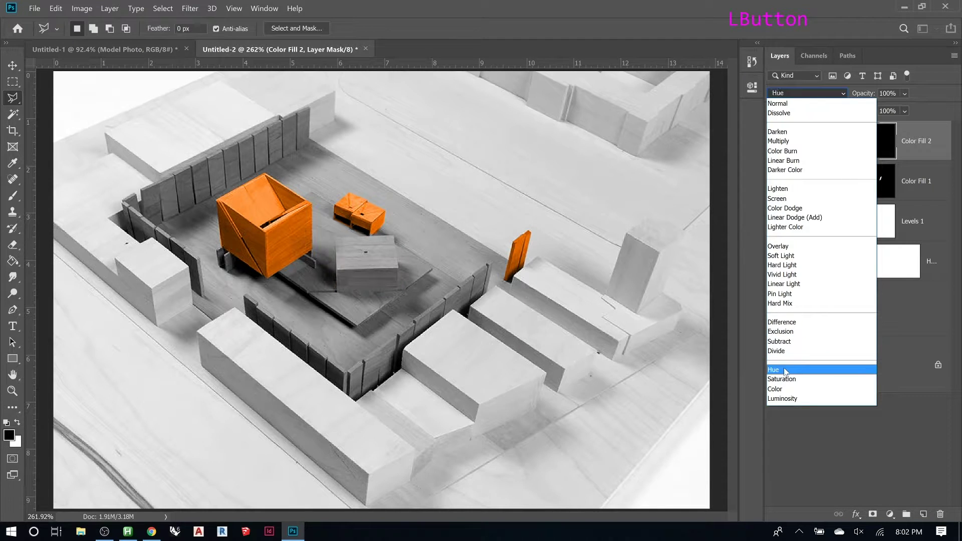
pyautogui.click(784, 390)
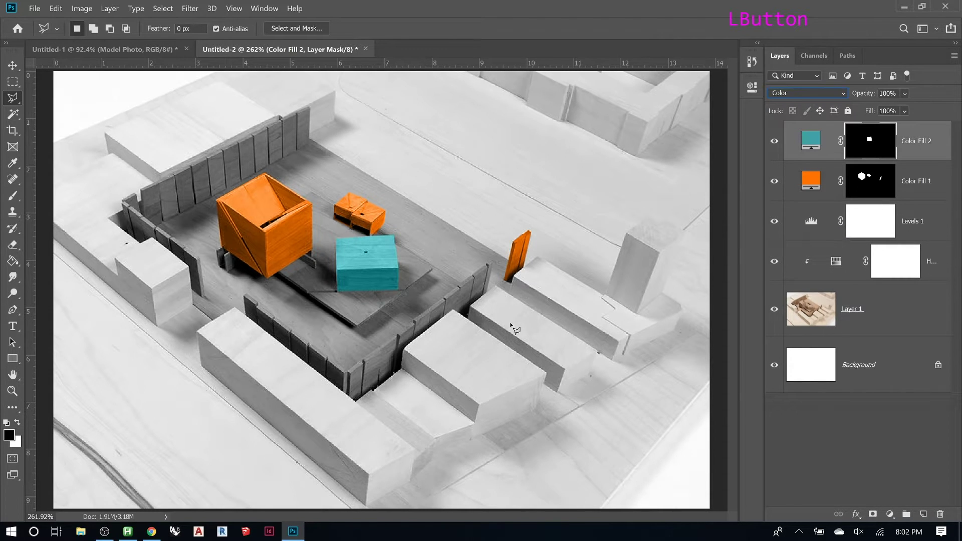
# Trace the long pale block below the orange plank with the Polygonal Lasso and reveal it in white on the teal fill's mask
pyautogui.click(498, 286)
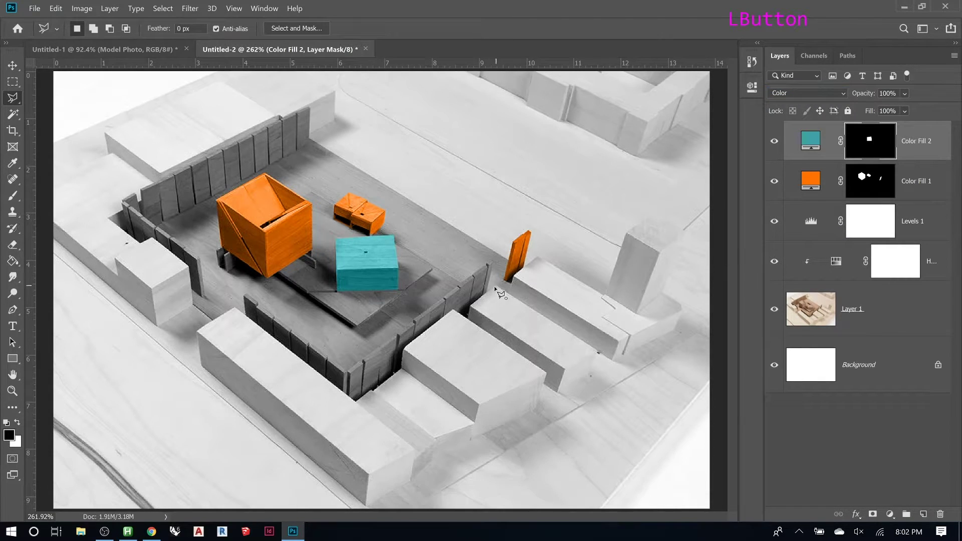
pyautogui.click(470, 310)
pyautogui.click(565, 381)
pyautogui.click(596, 363)
pyautogui.doubleClick(596, 352)
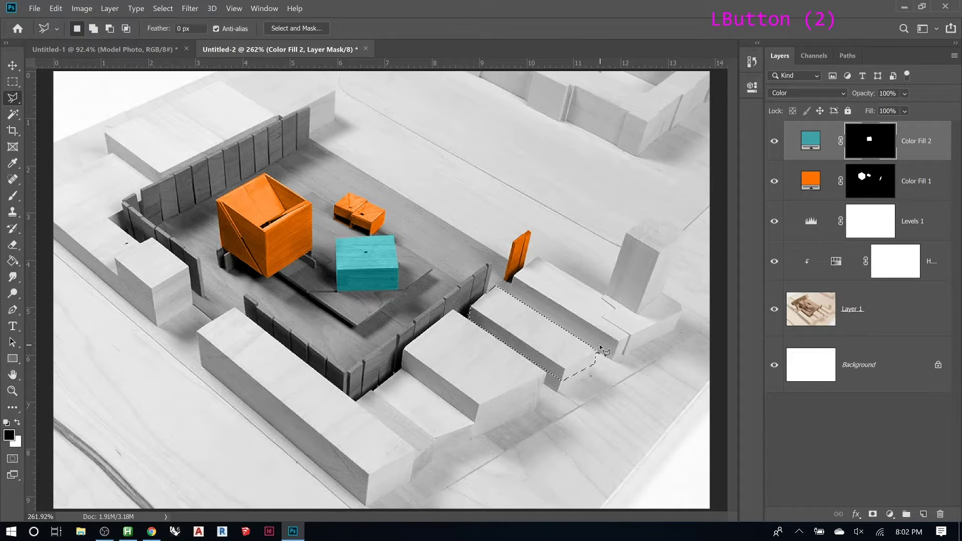
pyautogui.hotkey('ctrl', 'Delete')
pyautogui.hotkey('ctrl', 'd')
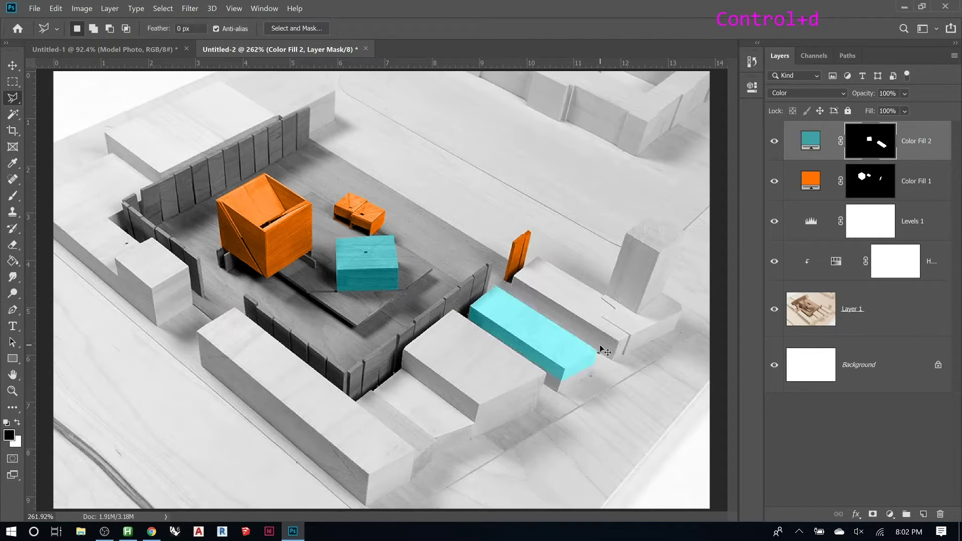
# Duplicate the teal Color Fill 2 layer within the same document, keeping the suggested copy name
pyautogui.click(811, 144)
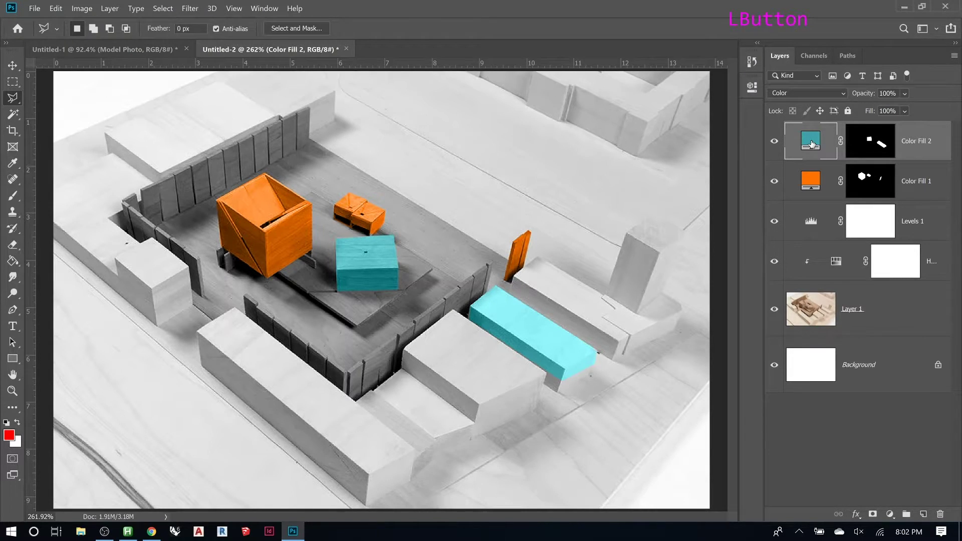
pyautogui.rightClick(907, 141)
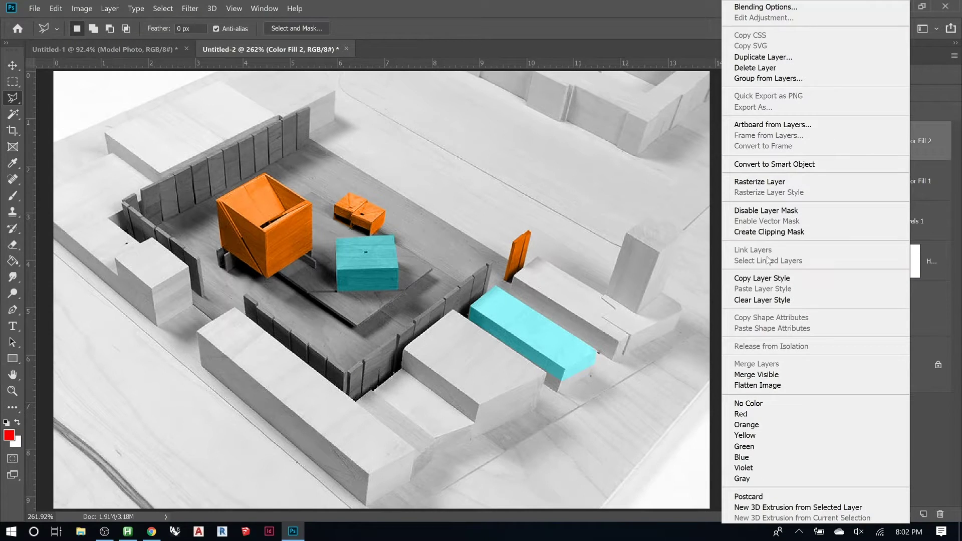
pyautogui.click(782, 57)
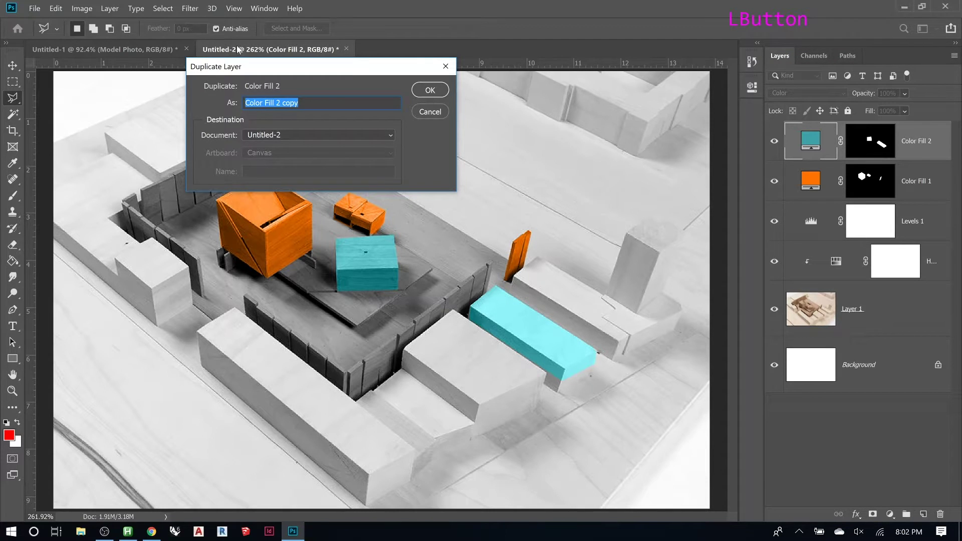
pyautogui.click(443, 95)
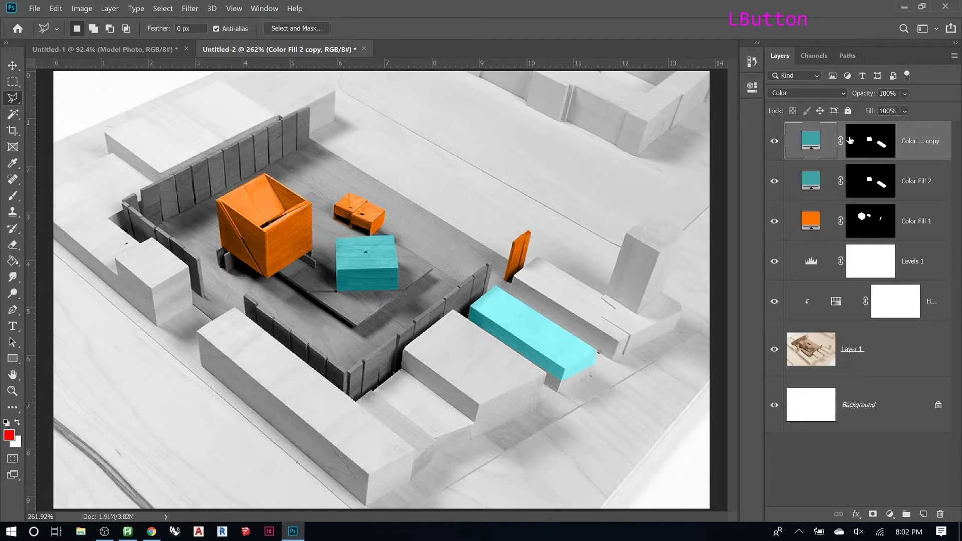
# Replace the duplicated fill's mask with a new white layer mask and invert it to black
pyautogui.click(865, 149)
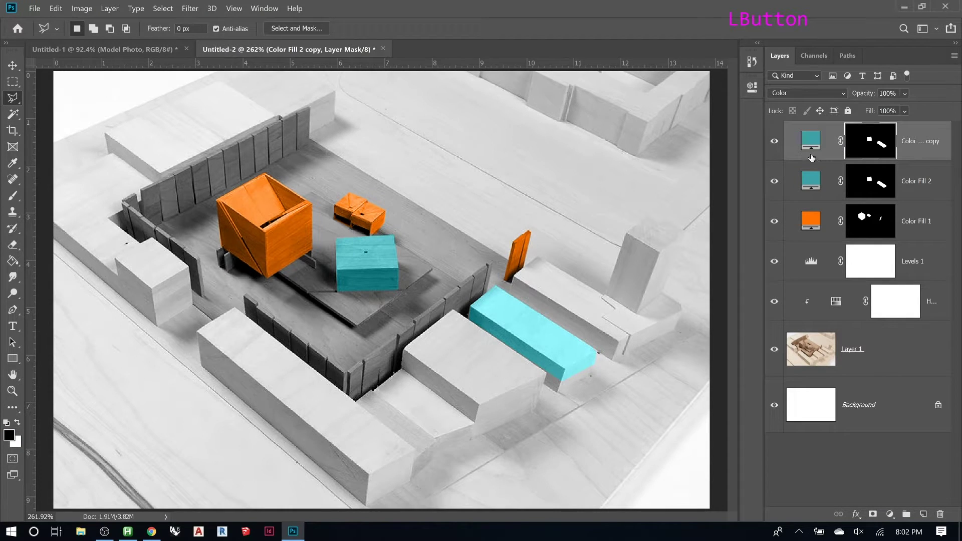
pyautogui.press('m')
pyautogui.moveTo(209, 138); pyautogui.dragTo(685, 454)
pyautogui.hotkey('ctrl', 'd')
pyautogui.rightClick(866, 144)
pyautogui.click(866, 162)
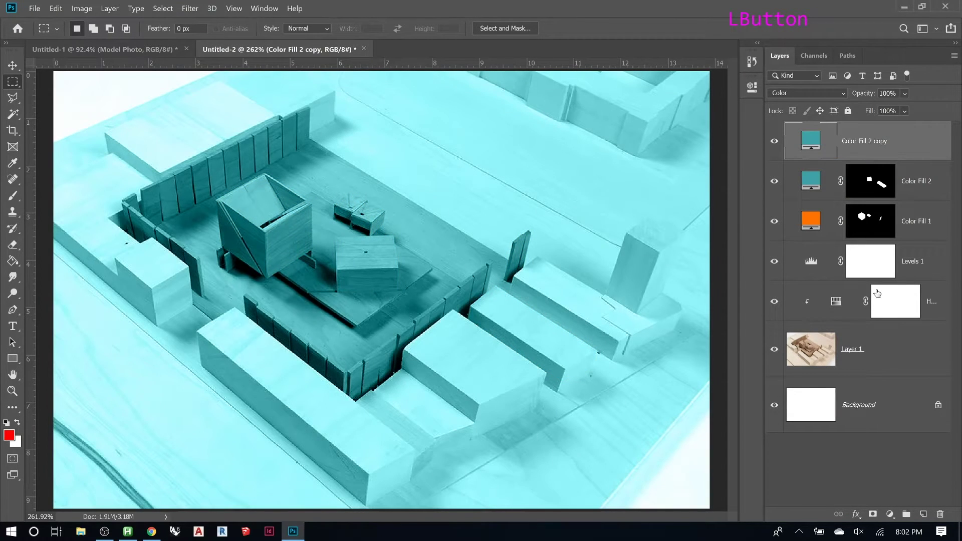
pyautogui.click(872, 514)
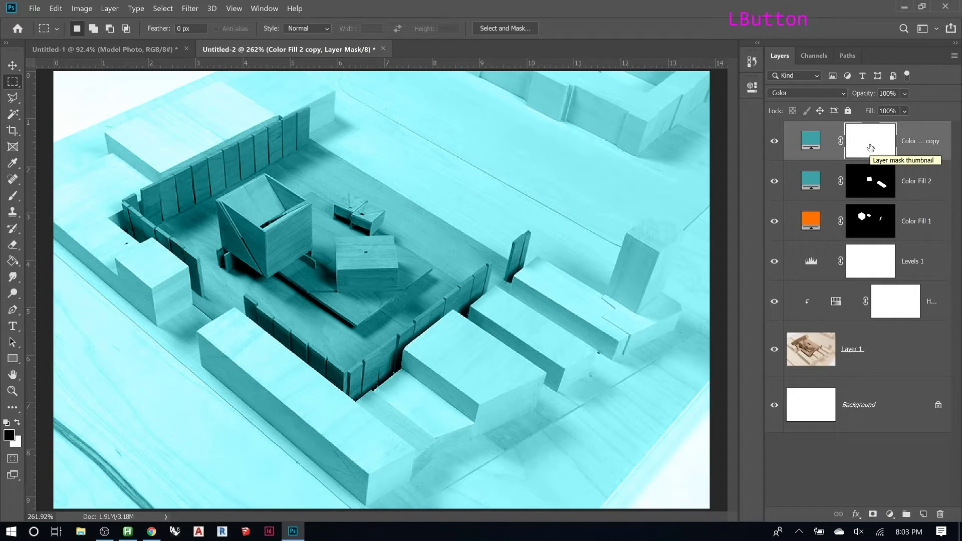
pyautogui.hotkey('ctrl', 'i')
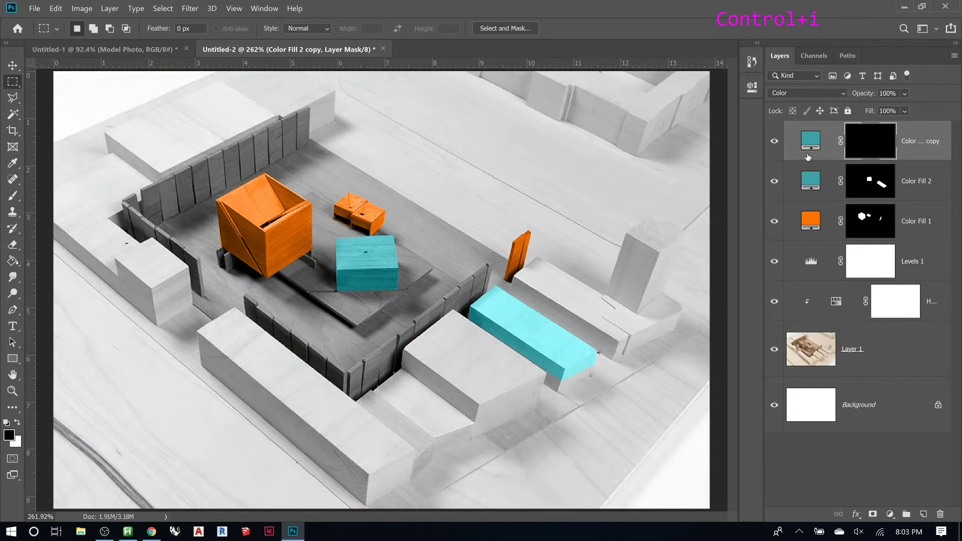
# Delete the duplicated fill's mask and add a new hide-all black mask in its place
pyautogui.rightClick(862, 148)
pyautogui.click(831, 164)
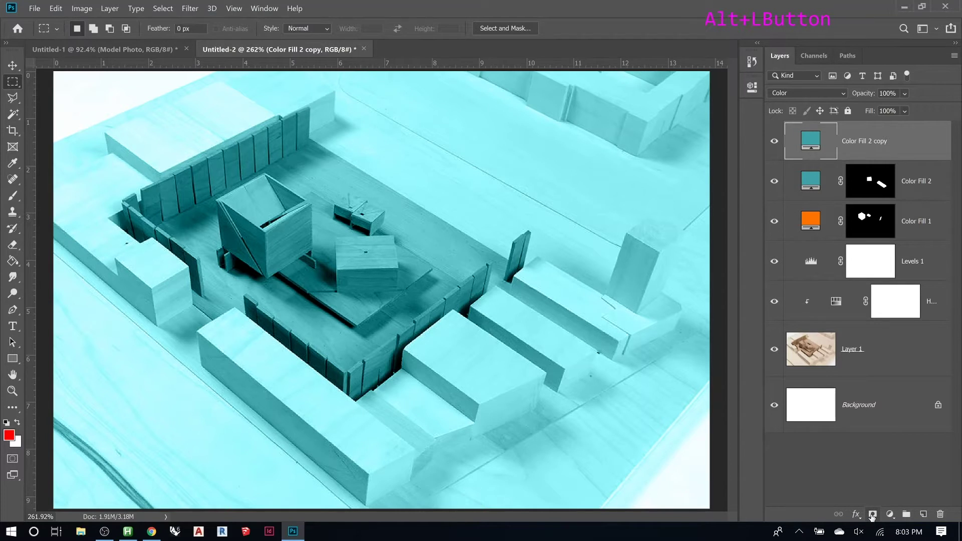
pyautogui.keyDown('alt'); pyautogui.click(872, 515); pyautogui.keyUp('alt')
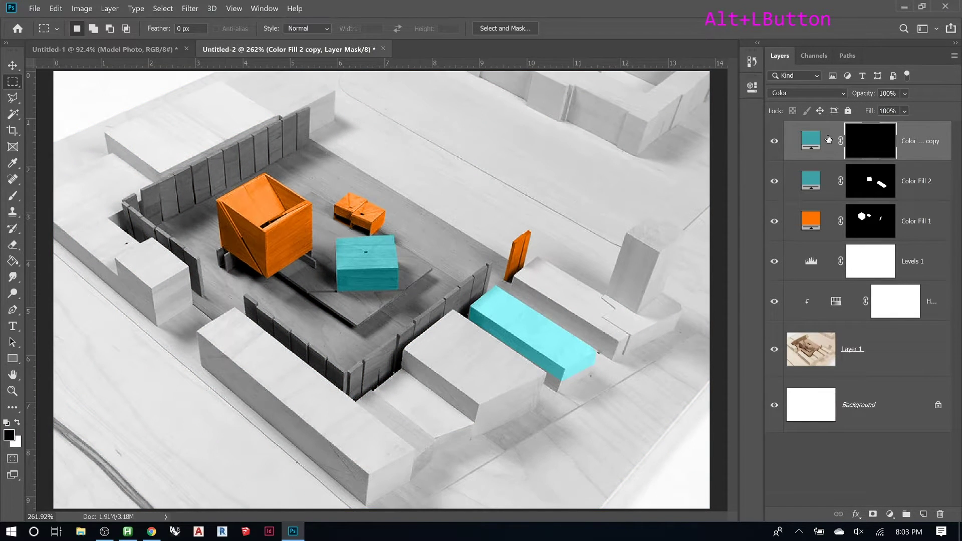
# Reveal a small upright rectangle just above the orange plank by filling a marquee selection with white on the duplicated fill's mask
pyautogui.press('l')
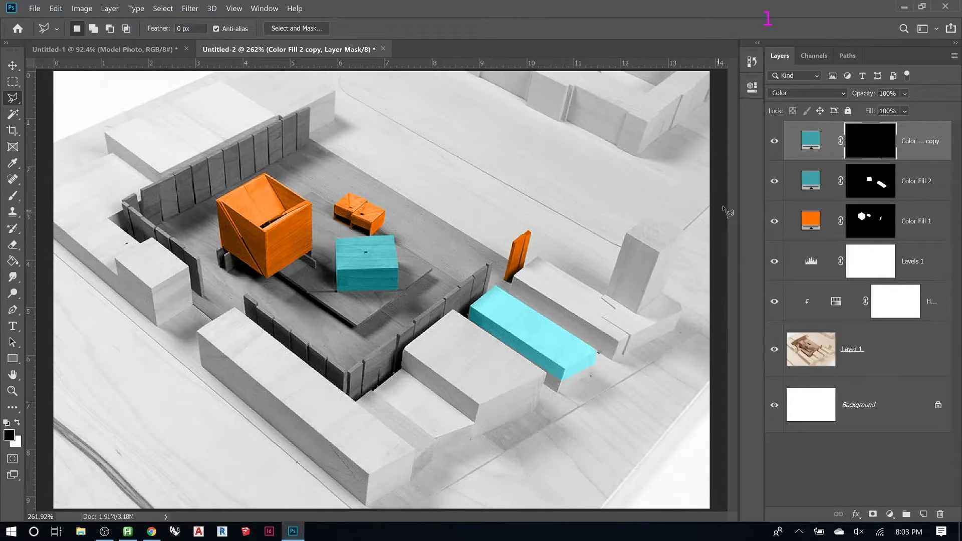
pyautogui.press('m')
pyautogui.moveTo(470, 181)
pyautogui.mouseDown()
pyautogui.moveTo(513, 256)
pyautogui.moveTo(500, 239)
pyautogui.mouseUp()
pyautogui.click(500, 238)
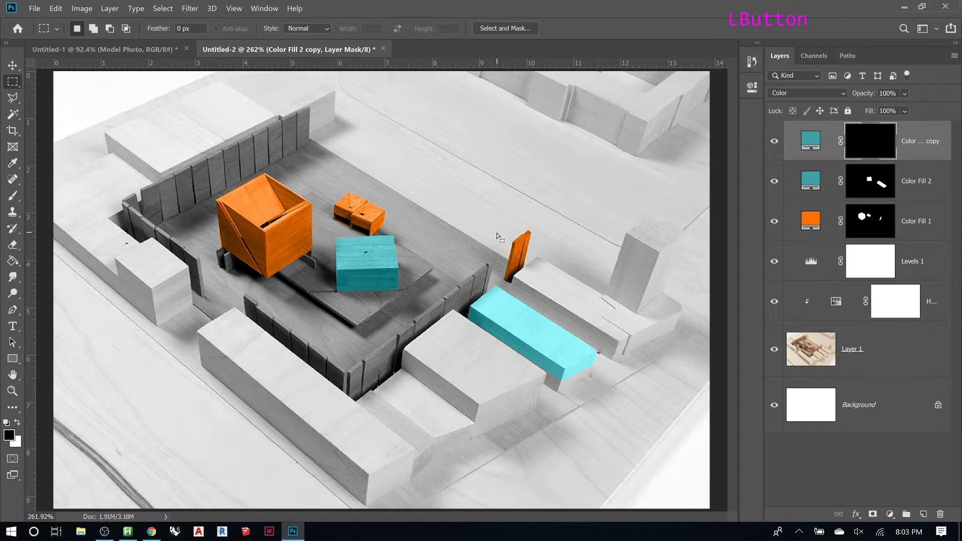
pyautogui.hotkey('ctrl', 'Delete')
pyautogui.hotkey('ctrl', 'd')
# Recolor the duplicated fill layer to bright purple 750ff2
pyautogui.doubleClick(807, 143)
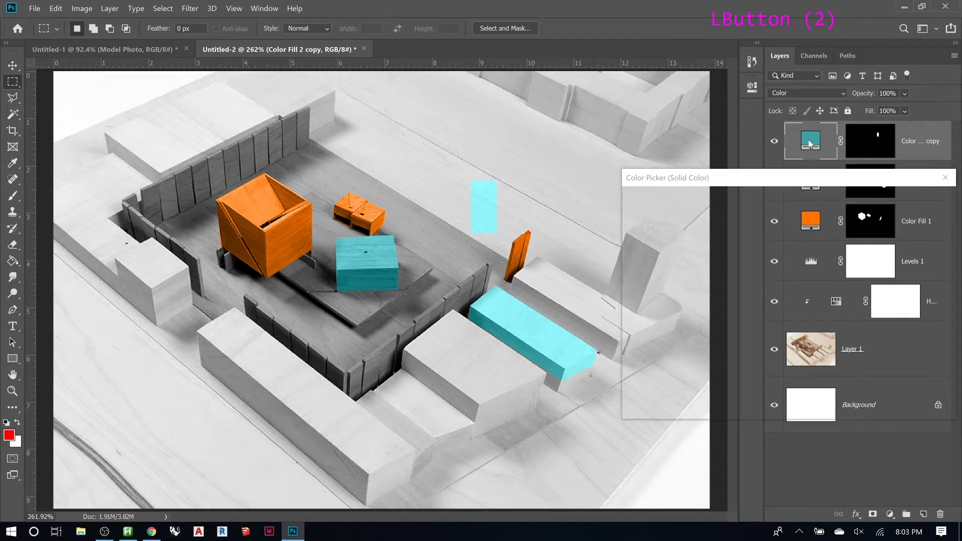
pyautogui.moveTo(802, 269); pyautogui.dragTo(801, 246)
pyautogui.moveTo(746, 264)
pyautogui.mouseDown()
pyautogui.moveTo(758, 223)
pyautogui.moveTo(778, 215)
pyautogui.mouseUp()
pyautogui.click(909, 202)
# Reveal a small square over the dark fence near its front corner by filling a marquee selection on the purple fill's mask
pyautogui.press('m')
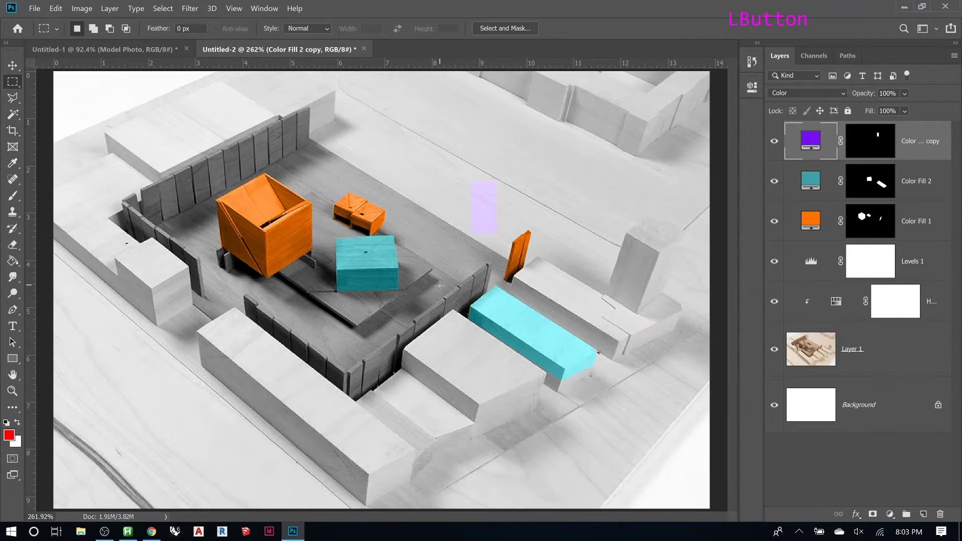
pyautogui.moveTo(315, 319); pyautogui.dragTo(359, 364)
pyautogui.press('Delete')
pyautogui.press('Escape')
pyautogui.click(872, 153)
pyautogui.press('Delete')
pyautogui.hotkey('ctrl', 'd')
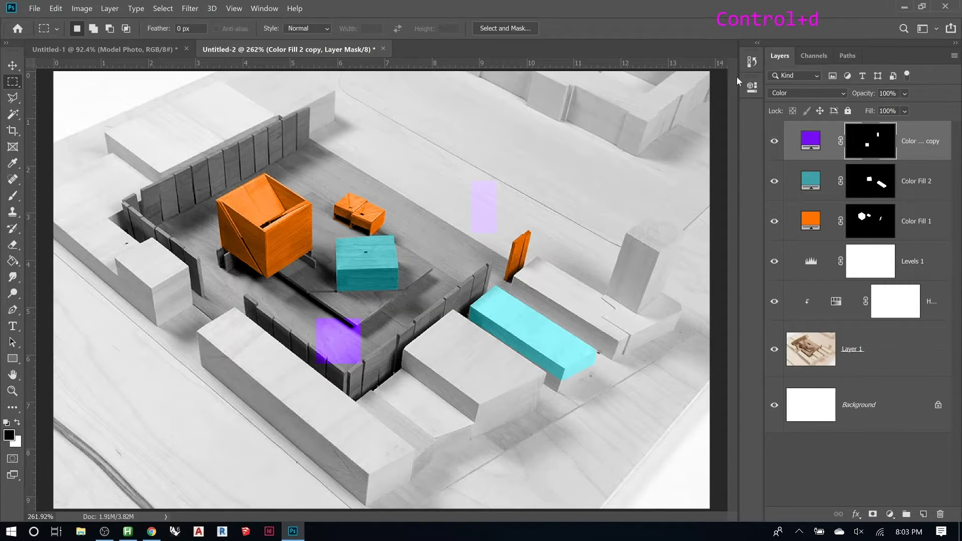
# Darken the purple fill layer's color to 4b0f96
pyautogui.doubleClick(810, 142)
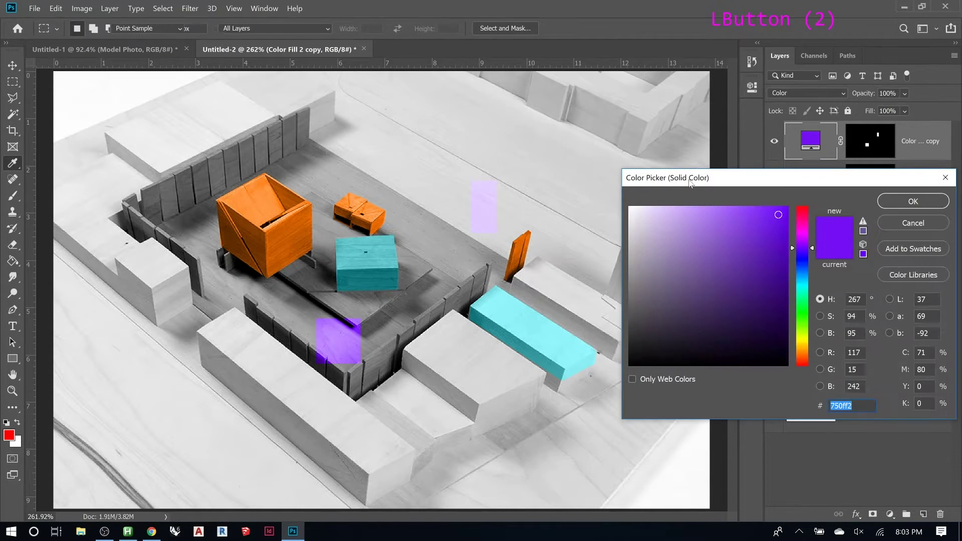
pyautogui.click(772, 260)
pyautogui.moveTo(773, 260); pyautogui.dragTo(777, 267)
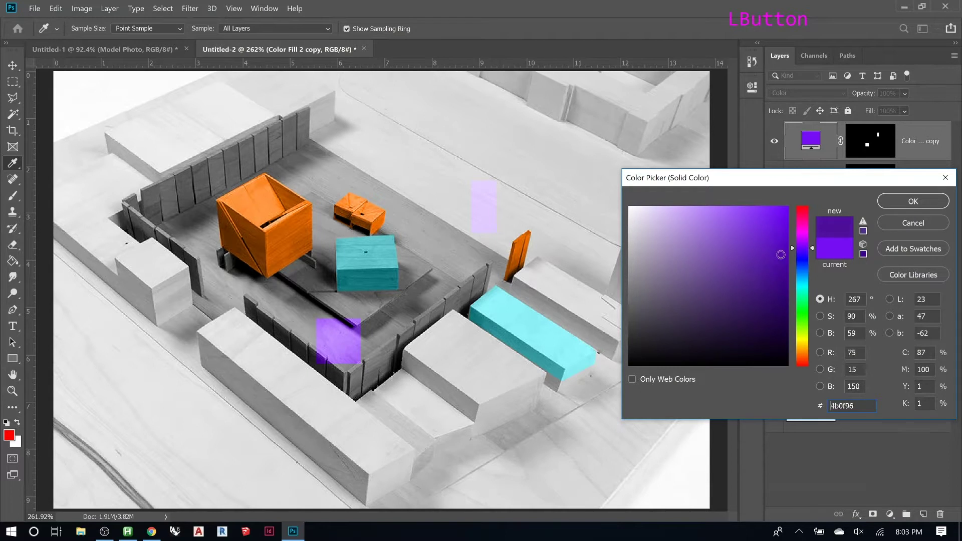
pyautogui.click(890, 202)
pyautogui.press('m')
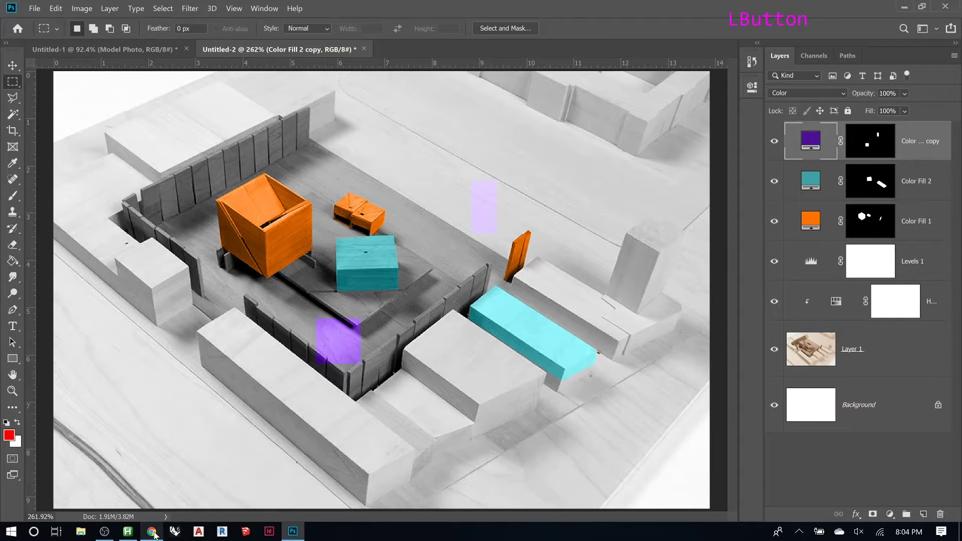
# Switch to Chrome and run a Google image search for "oil slick finish" in a new tab
pyautogui.moveTo(154, 535)
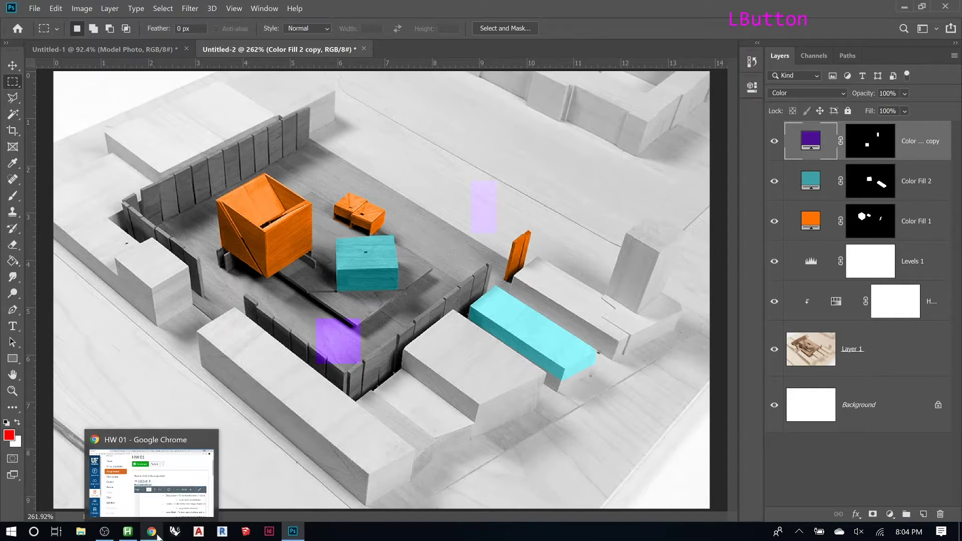
pyautogui.click(158, 535)
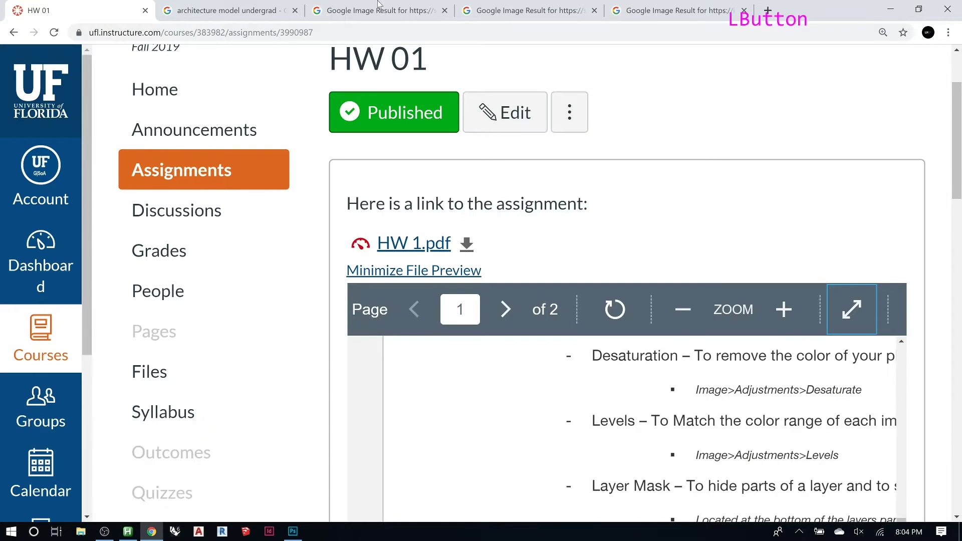
pyautogui.click(767, 10)
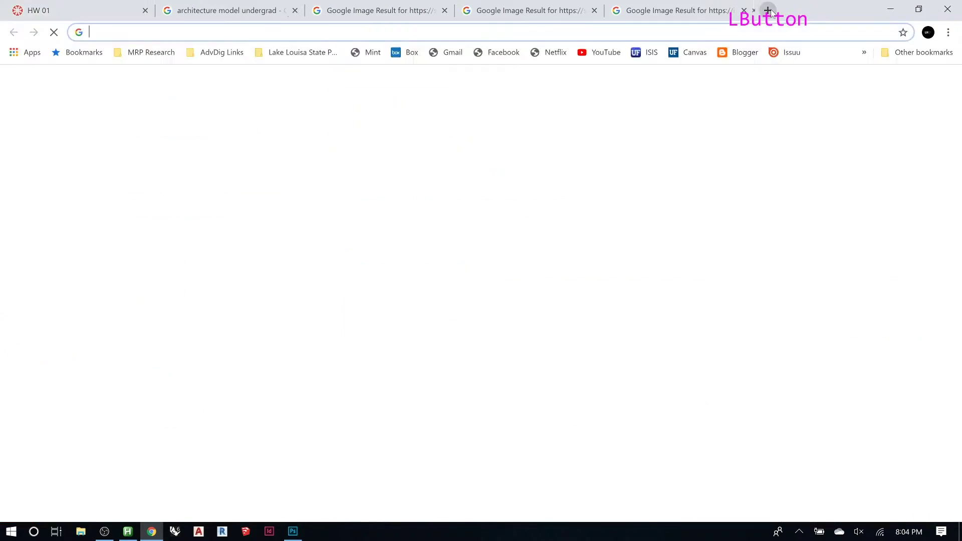
pyautogui.write('o')
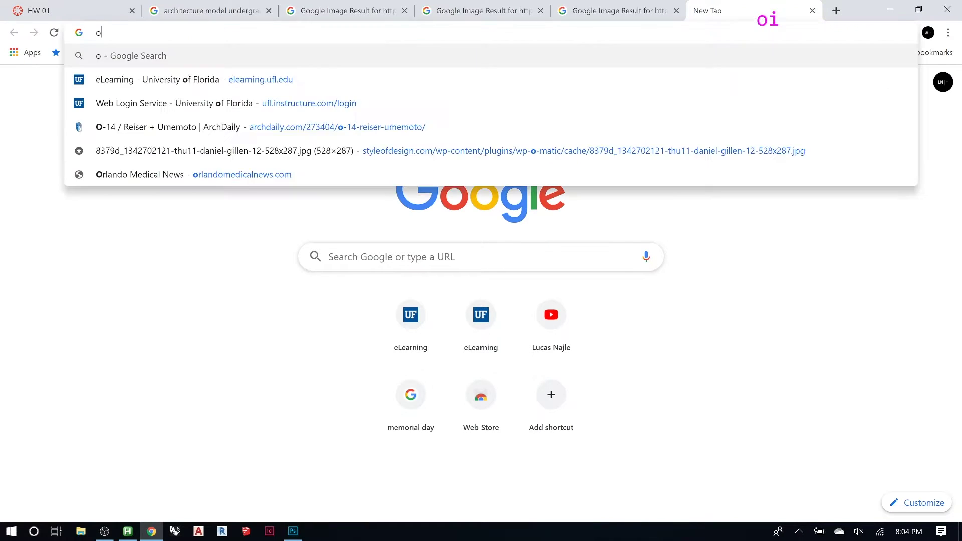
pyautogui.write('il slick finish')
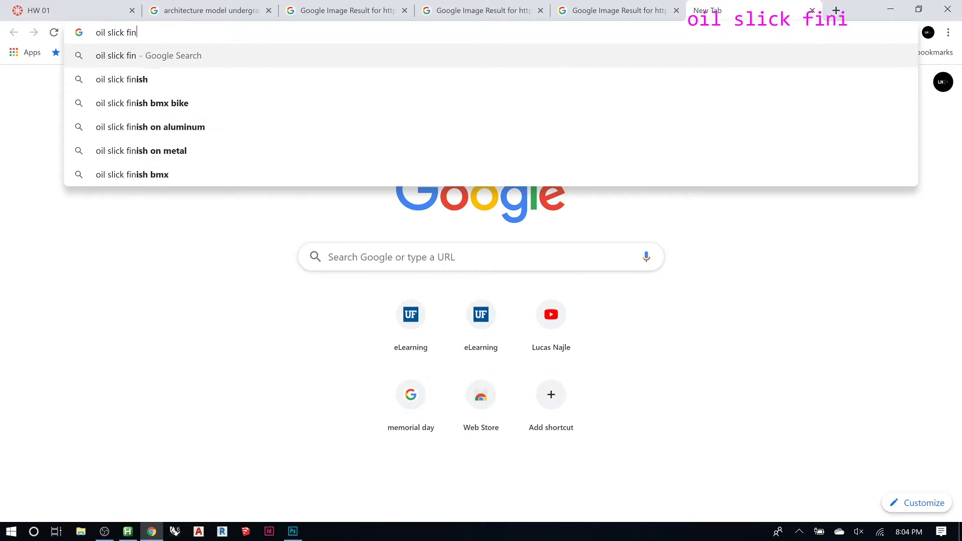
pyautogui.press('Return')
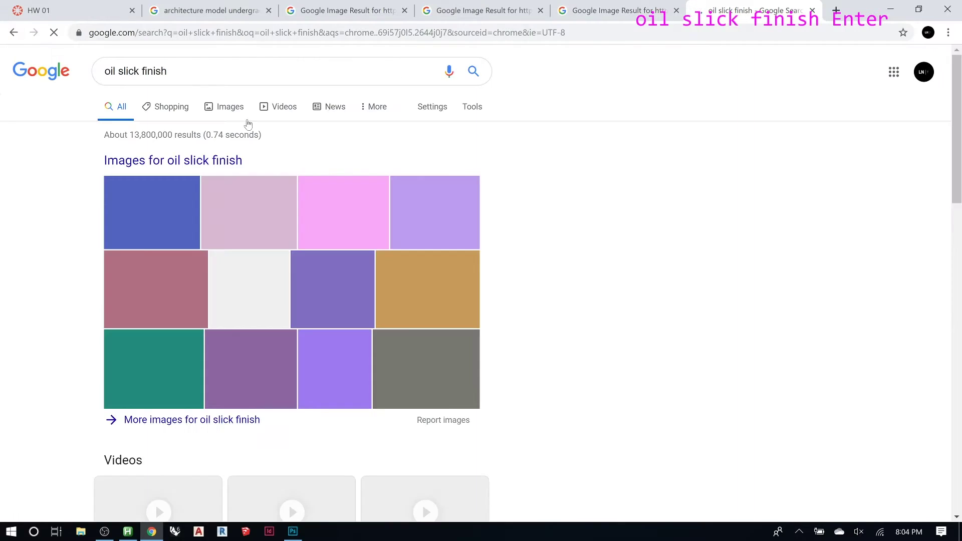
pyautogui.click(216, 109)
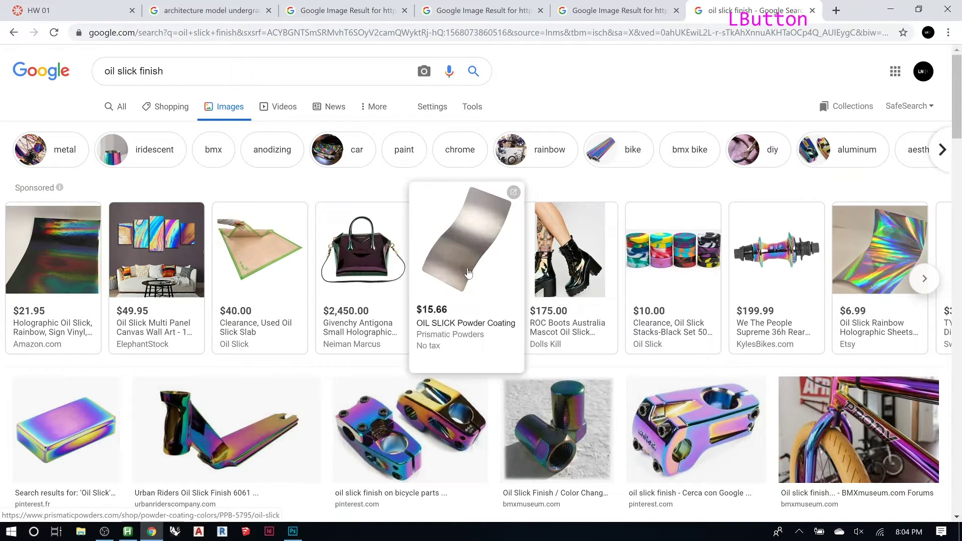
# Refine the image search to "oil slick finish texture" and copy the image titled "A Rainbow at the End of the Oil Slick"
pyautogui.click(165, 71)
pyautogui.write('texture')
pyautogui.press('Return')
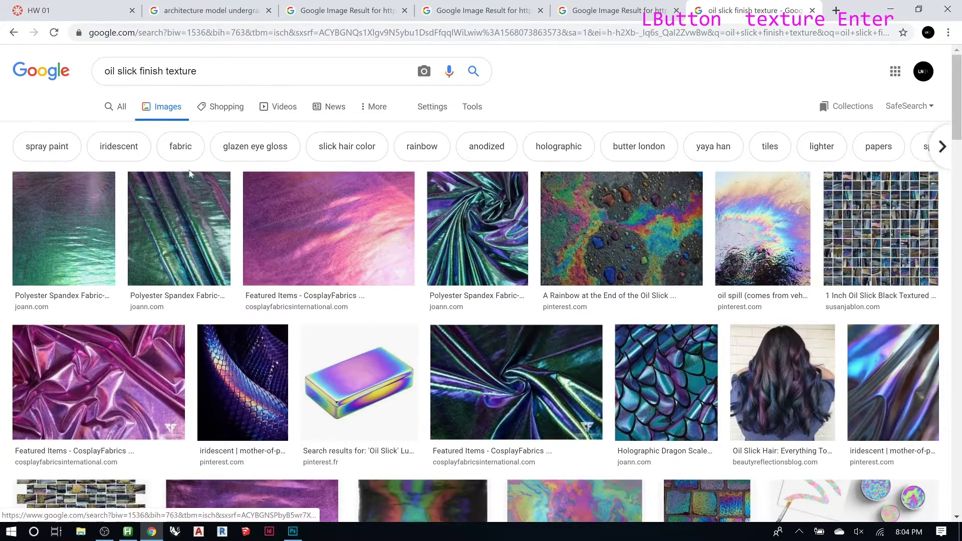
pyautogui.click(574, 208)
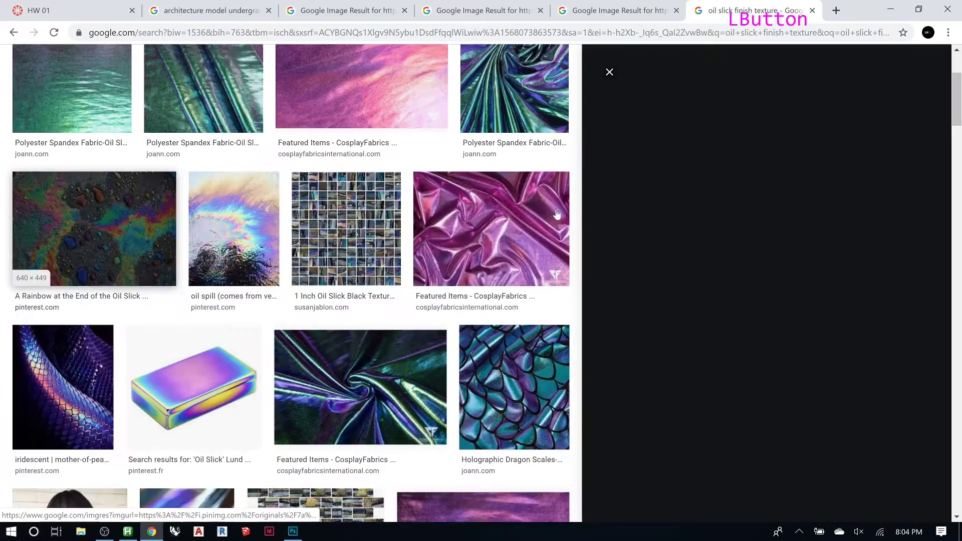
pyautogui.rightClick(691, 179)
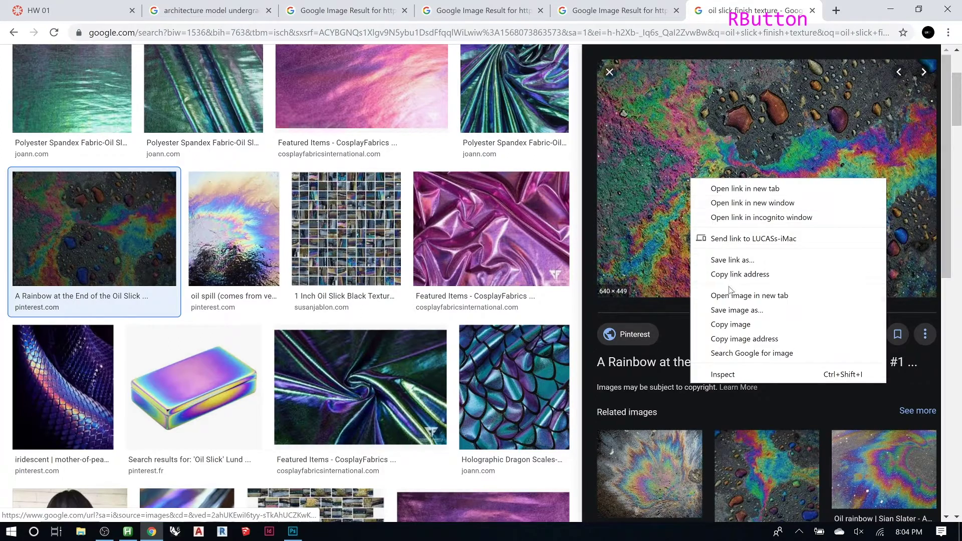
pyautogui.click(730, 324)
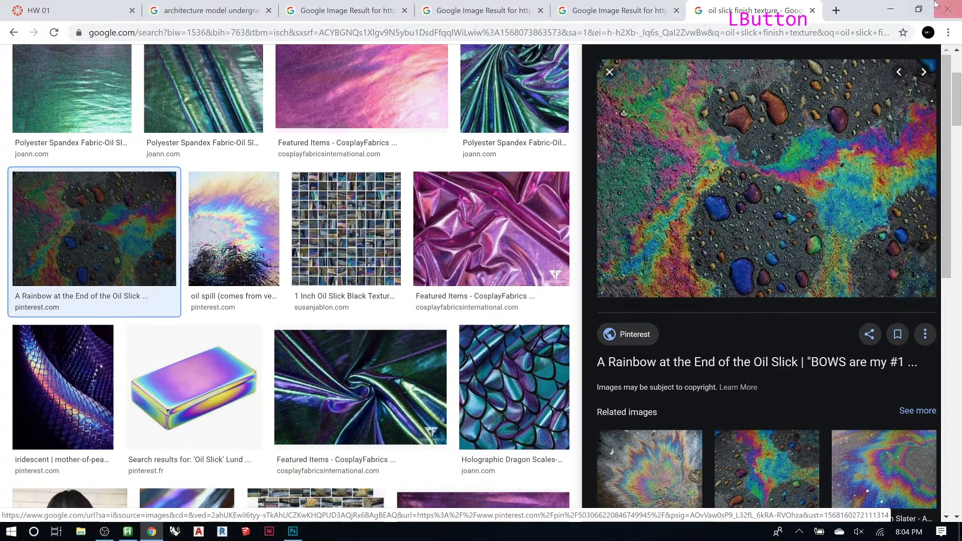
# Switch to Photoshop, paste the copied oil slick image and scale it to 158% so it covers the canvas
pyautogui.click(293, 531)
pyautogui.hotkey('ctrl', 'v')
pyautogui.hotkey('ctrl', 't')
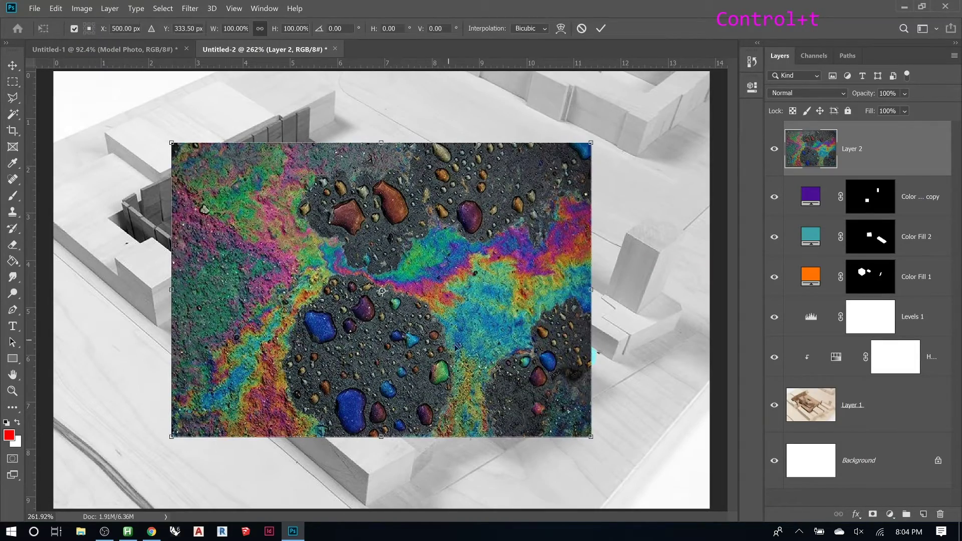
pyautogui.moveTo(589, 436); pyautogui.dragTo(724, 507)
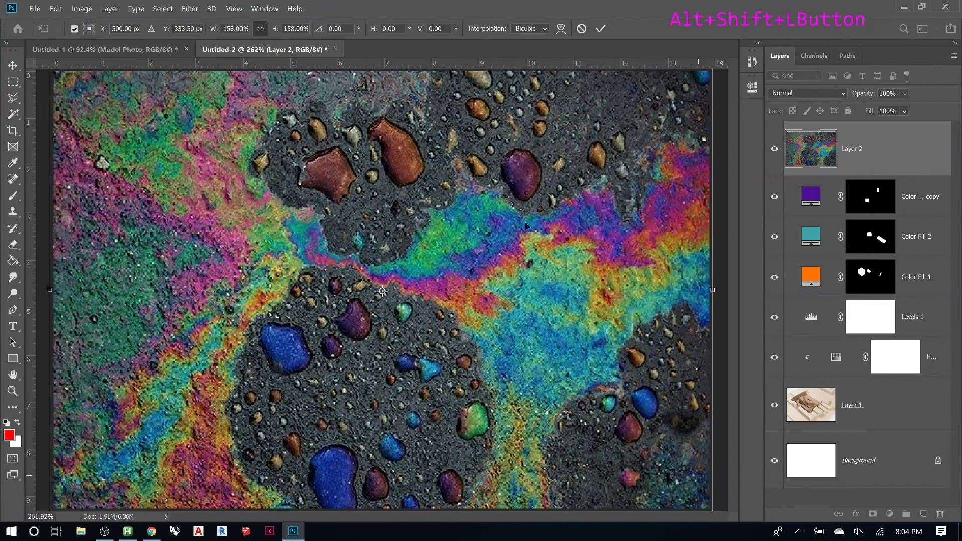
pyautogui.click(600, 28)
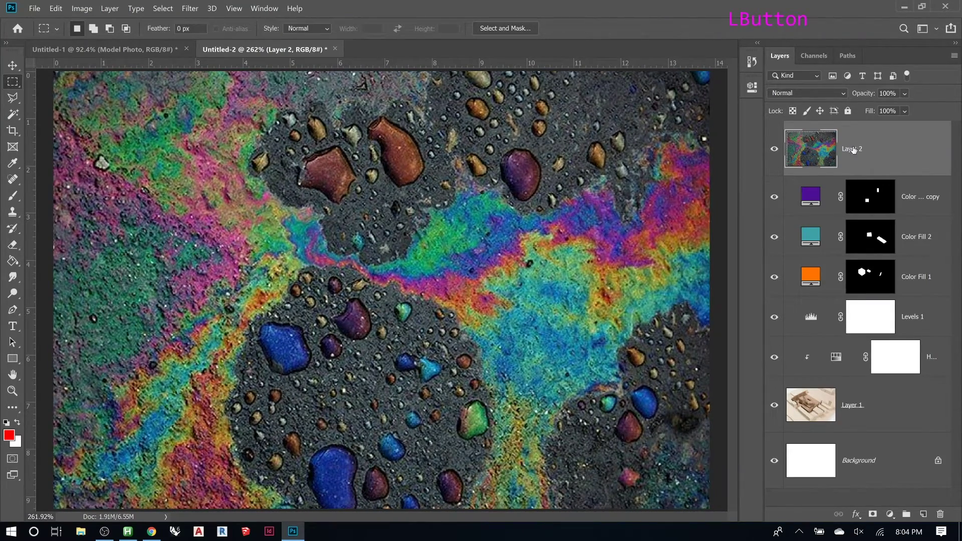
# Set the blend mode of the oil slick texture layer to Multiply
pyautogui.click(828, 93)
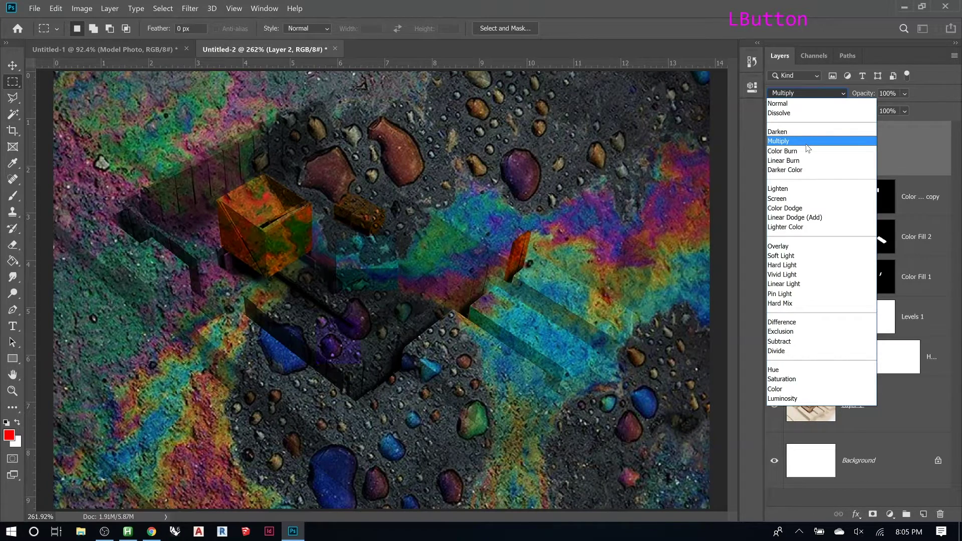
pyautogui.click(806, 145)
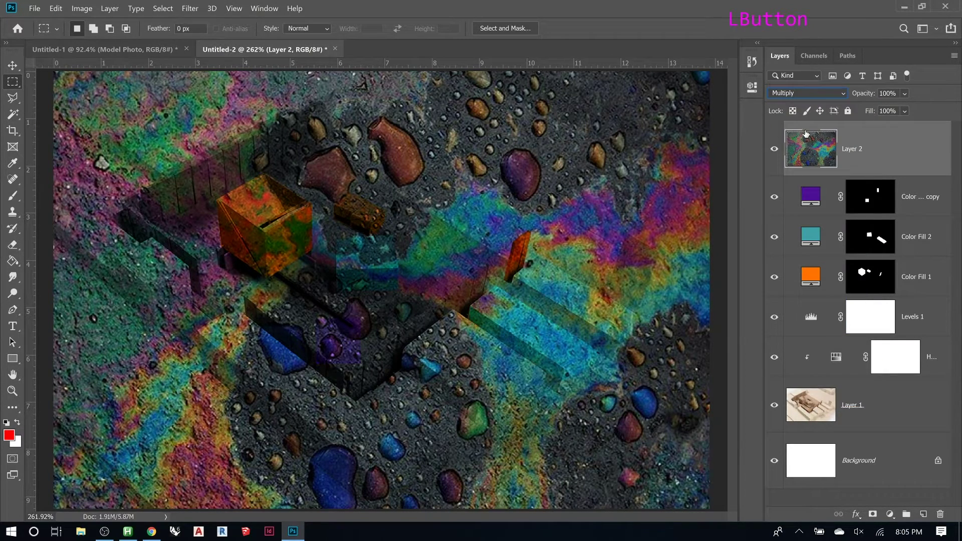
pyautogui.press('v')
pyautogui.keyDown('alt'); pyautogui.scroll(-3, 320, 184); pyautogui.keyUp('alt')
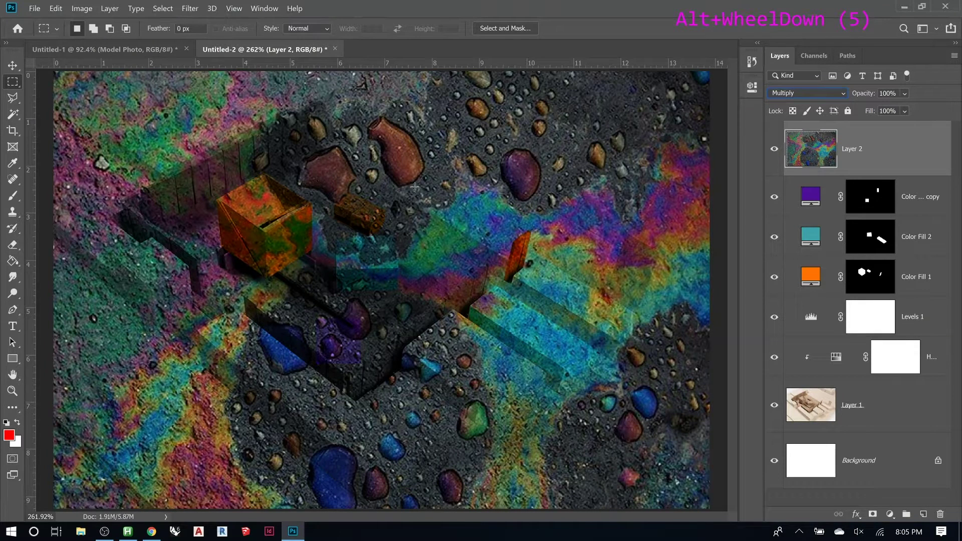
pyautogui.press('Return')
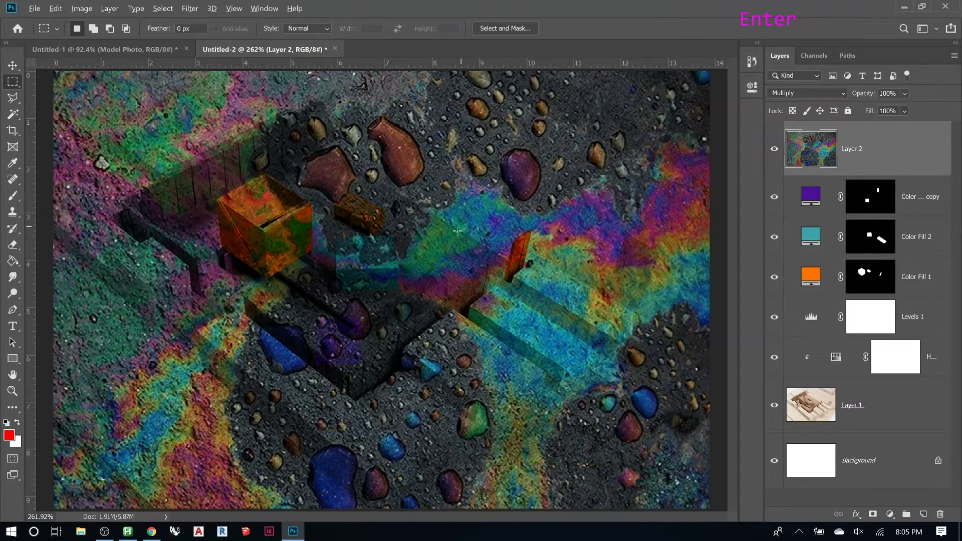
# Reposition and enlarge the oil slick texture with Free Transform so a different part of it covers the whole photo
pyautogui.keyDown('alt'); pyautogui.scroll(-6, 453, 235); pyautogui.keyUp('alt')
pyautogui.hotkey('ctrl', 't')
pyautogui.moveTo(441, 308); pyautogui.dragTo(199, 351)
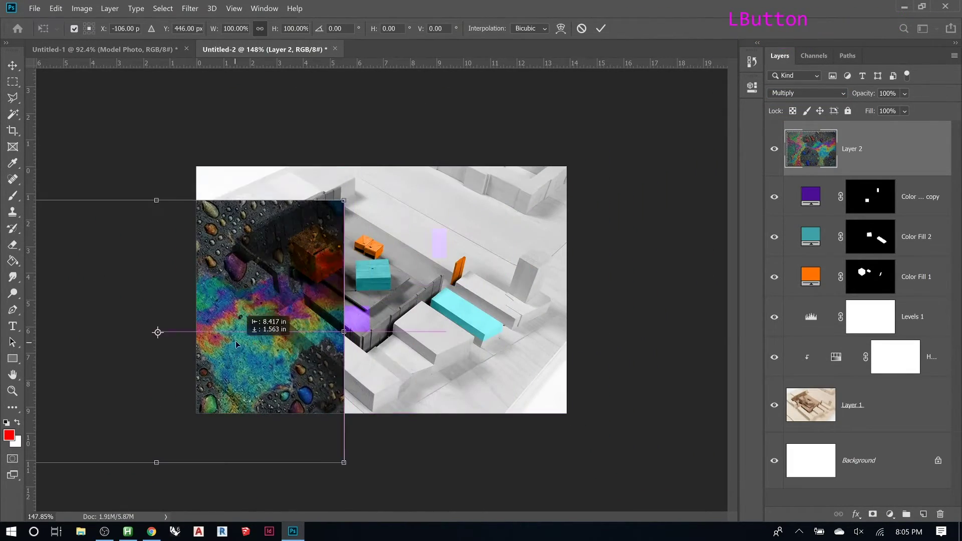
pyautogui.moveTo(344, 200); pyautogui.dragTo(751, 27)
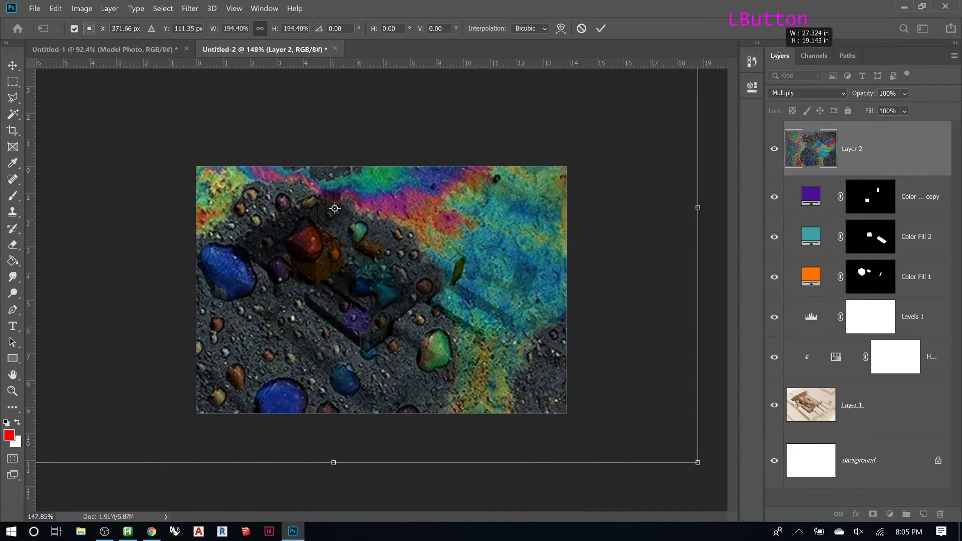
pyautogui.moveTo(515, 225); pyautogui.dragTo(336, 347)
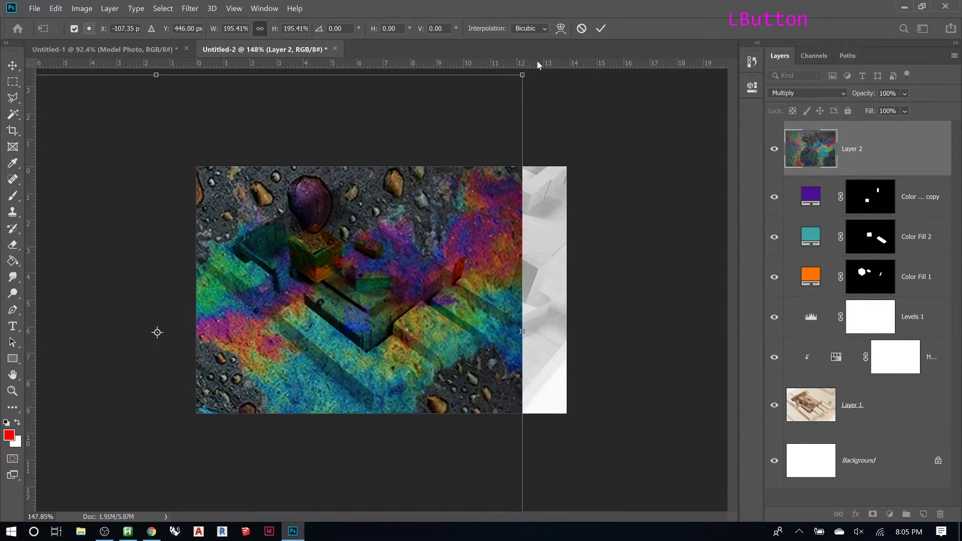
pyautogui.moveTo(524, 74); pyautogui.dragTo(516, 228)
pyautogui.click(600, 28)
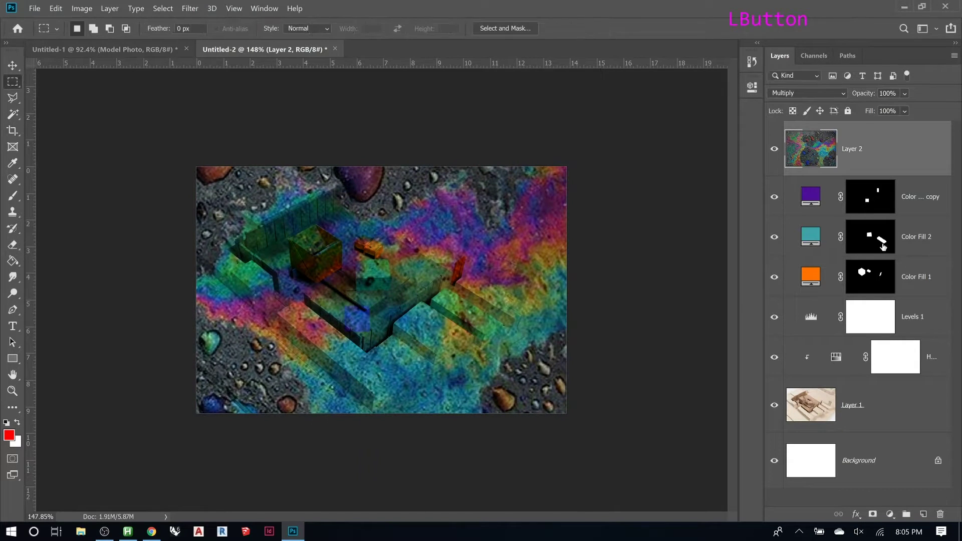
# With the three color fills hidden, copy the teal fill's mask onto the texture layer and shift the unlinked texture within it
pyautogui.moveTo(774, 197); pyautogui.dragTo(775, 277)
pyautogui.moveTo(870, 242); pyautogui.dragTo(822, 150)
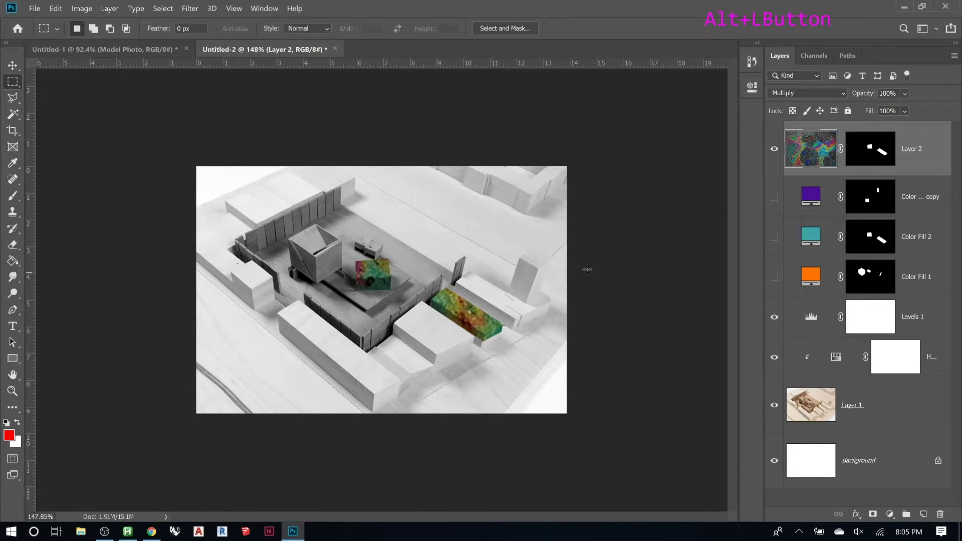
pyautogui.press('v')
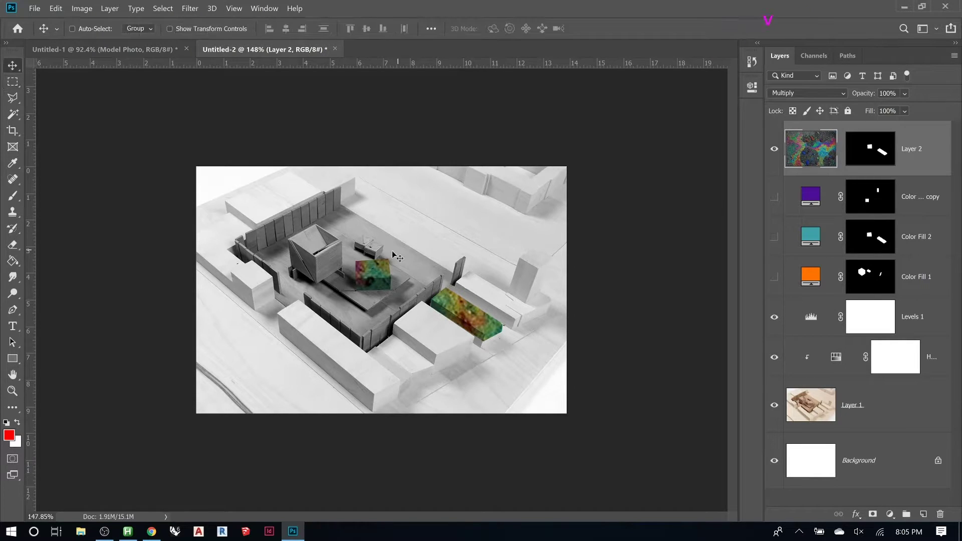
pyautogui.moveTo(371, 293); pyautogui.dragTo(460, 262)
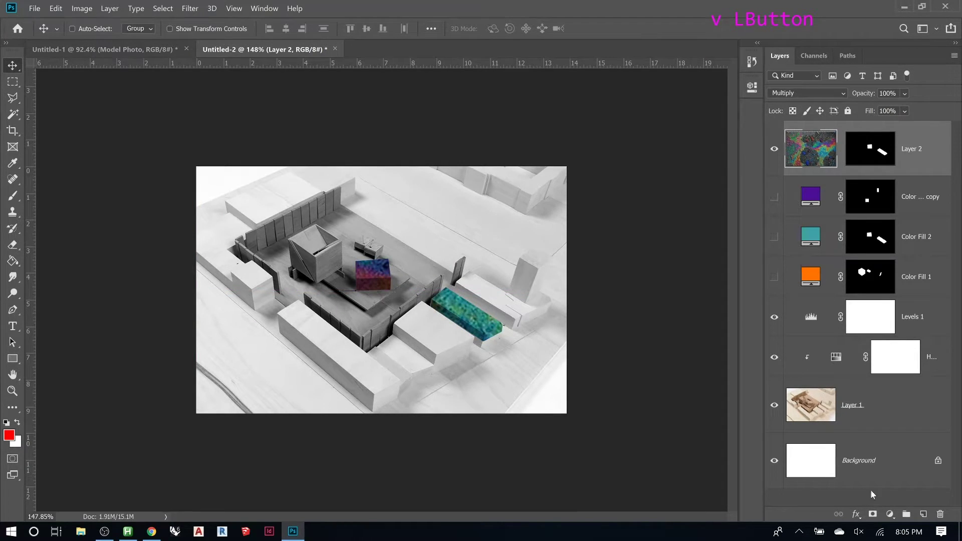
# Hide the texture layer and add a gradient fill layer using the Foreground to Background preset
pyautogui.click(775, 150)
pyautogui.click(890, 514)
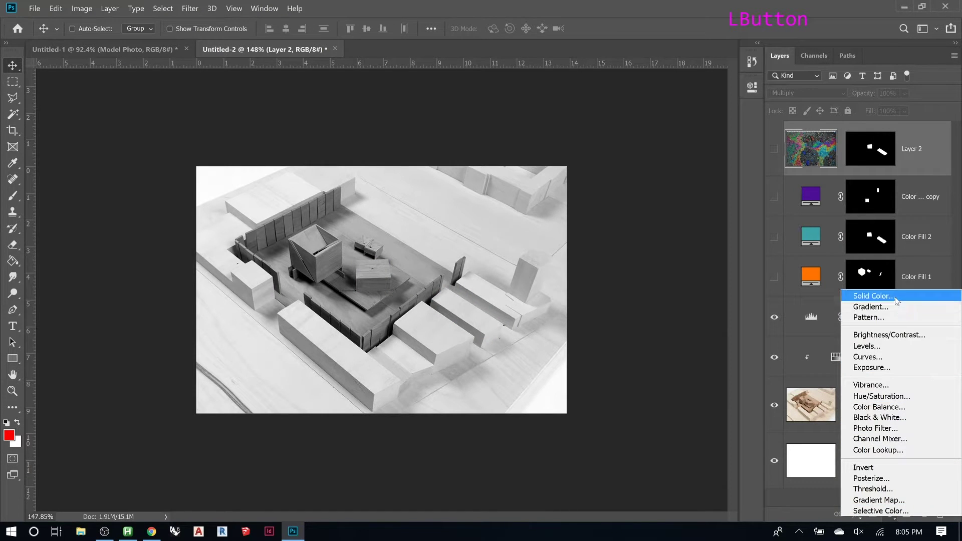
pyautogui.click(886, 308)
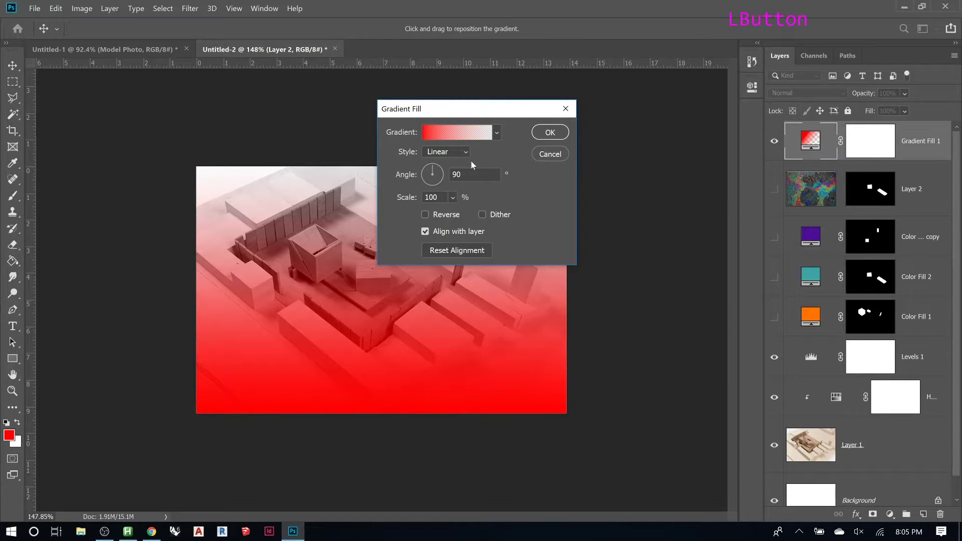
pyautogui.click(496, 132)
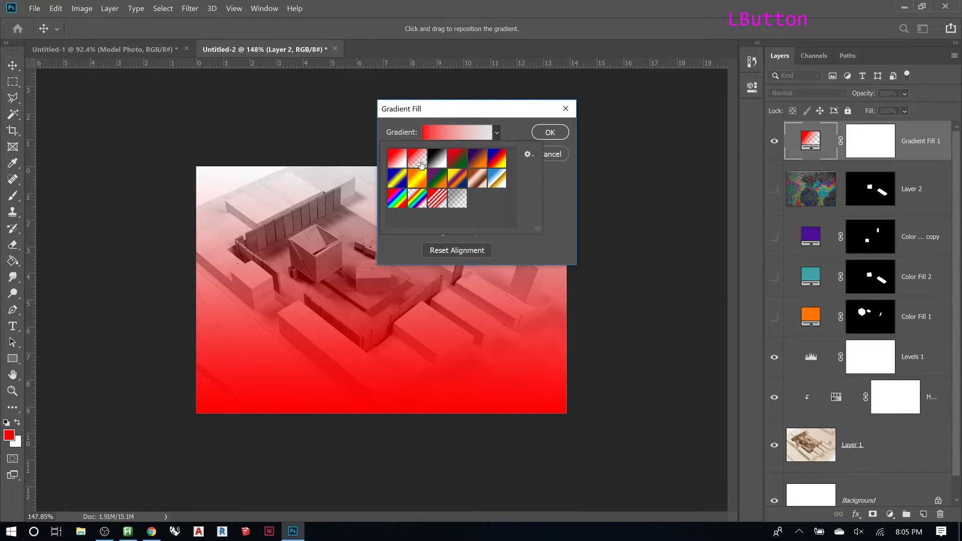
pyautogui.click(389, 159)
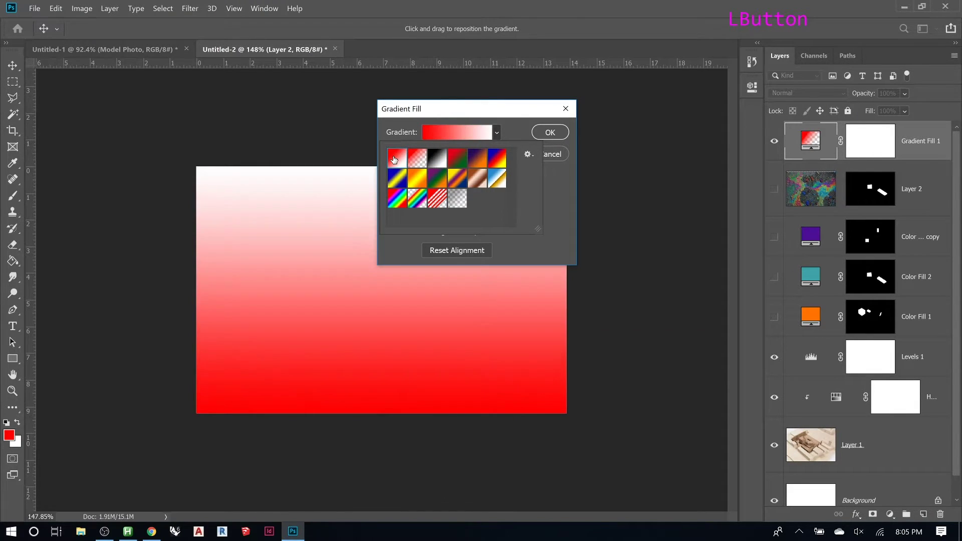
pyautogui.click(551, 133)
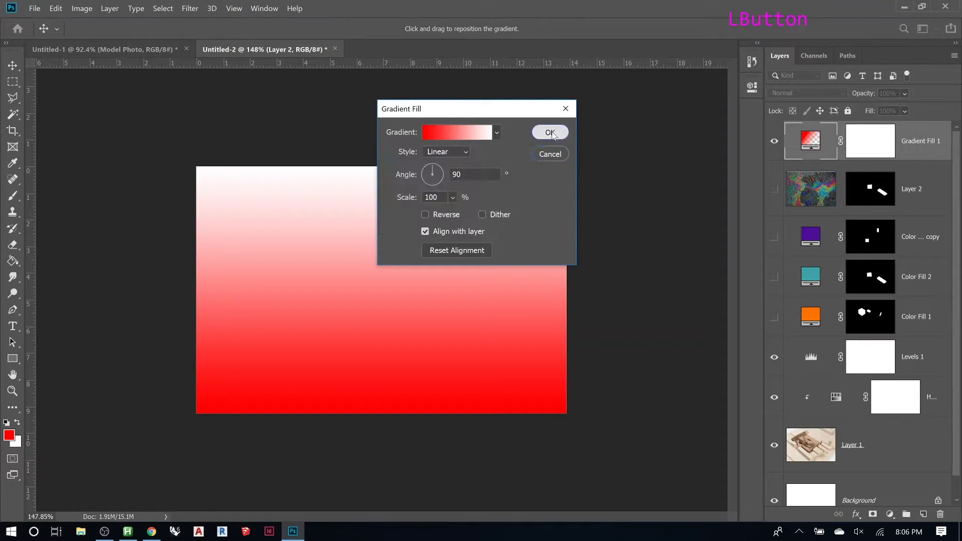
pyautogui.click(551, 134)
# Change the gradient's starting color stop from the fill layer's settings to blue 1e6dbd
pyautogui.doubleClick(812, 145)
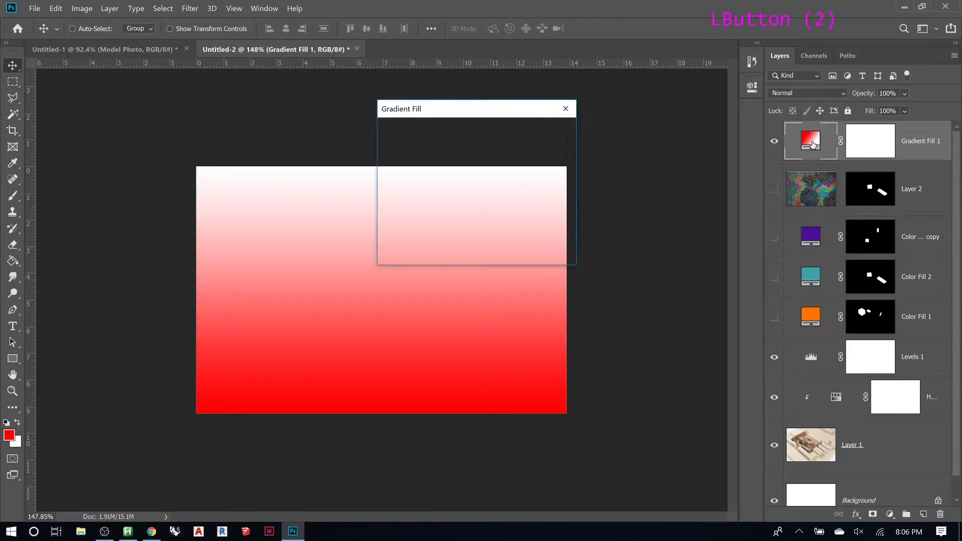
pyautogui.click(430, 141)
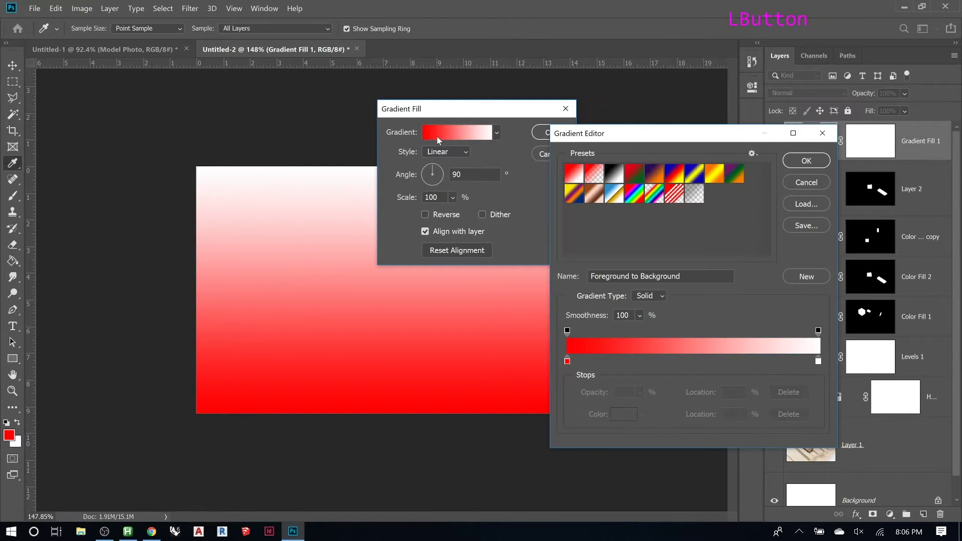
pyautogui.doubleClick(566, 361)
pyautogui.click(799, 259)
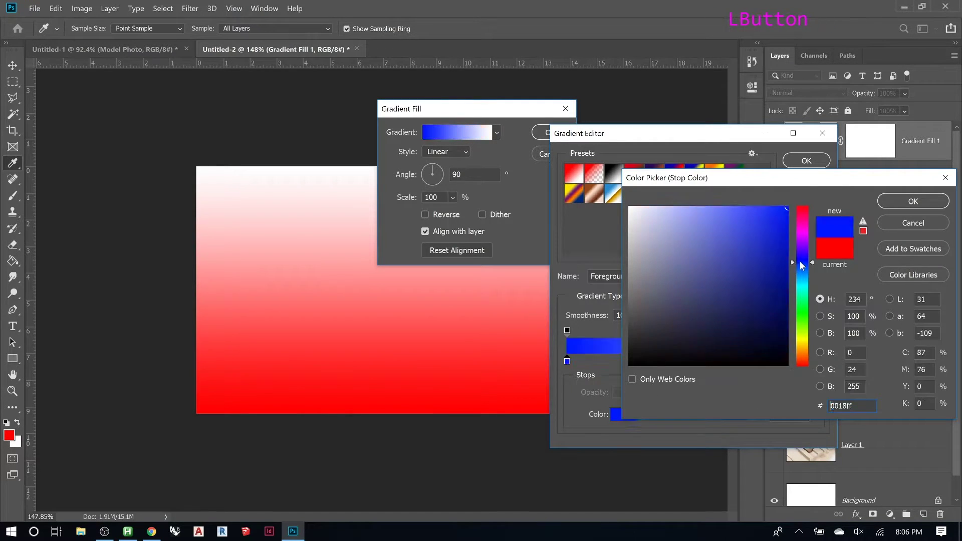
pyautogui.moveTo(781, 177); pyautogui.dragTo(536, 178)
pyautogui.click(633, 138)
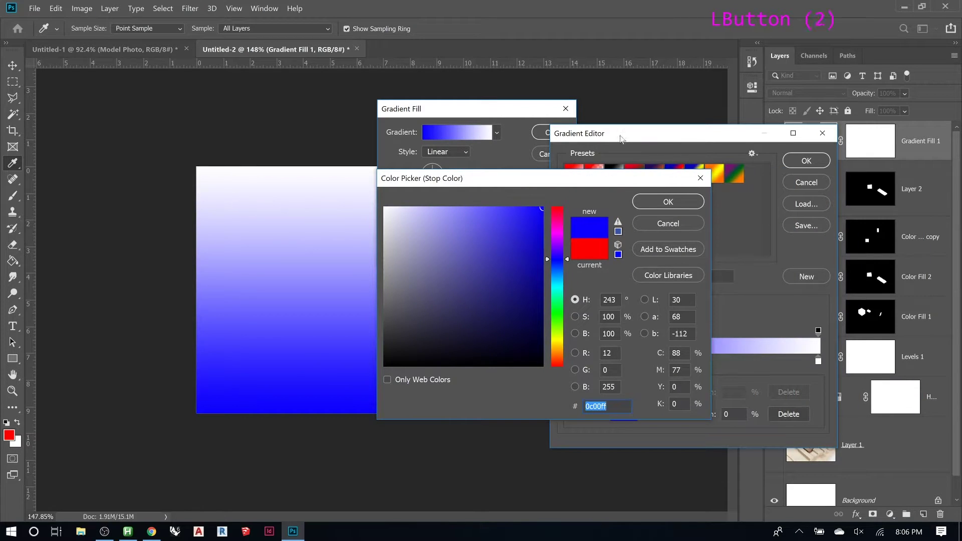
pyautogui.moveTo(559, 276); pyautogui.dragTo(559, 270)
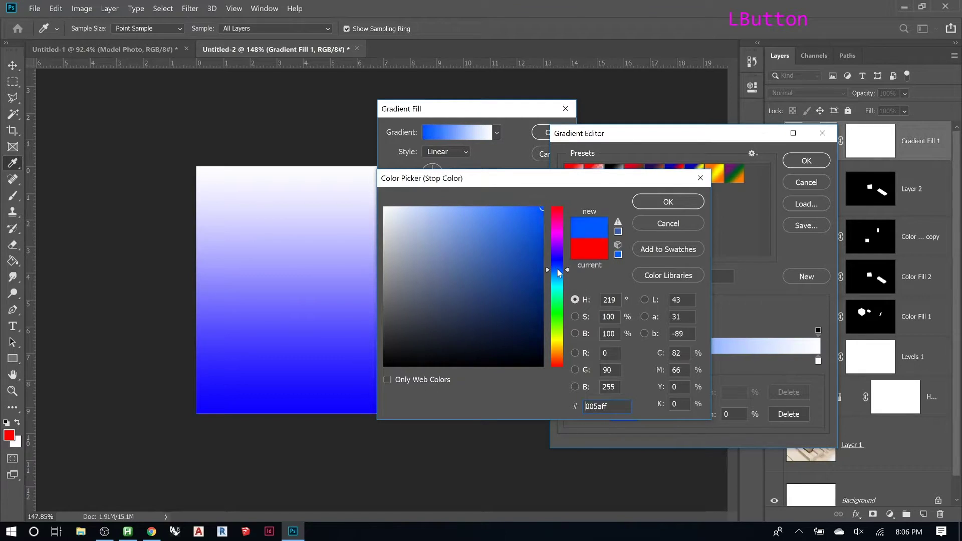
pyautogui.click(518, 247)
pyautogui.click(560, 273)
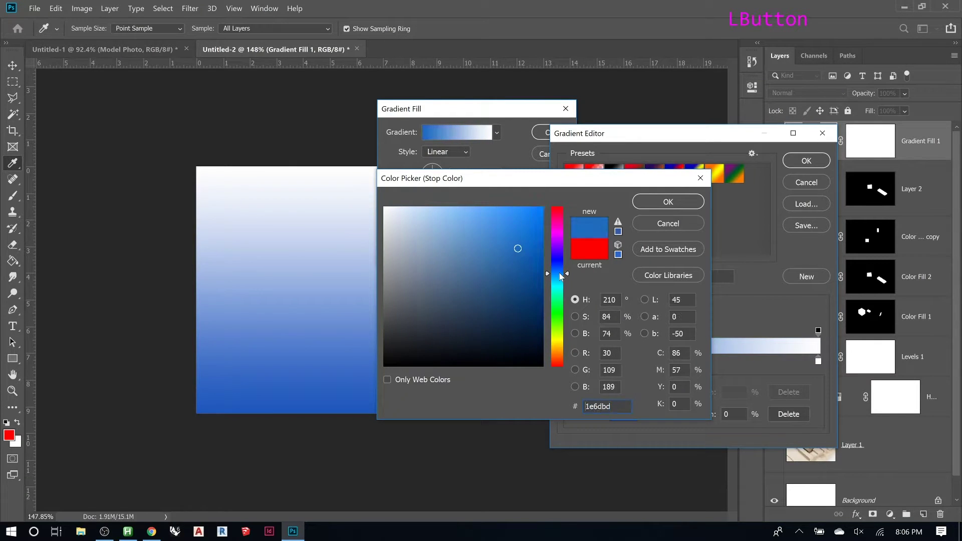
pyautogui.click(668, 202)
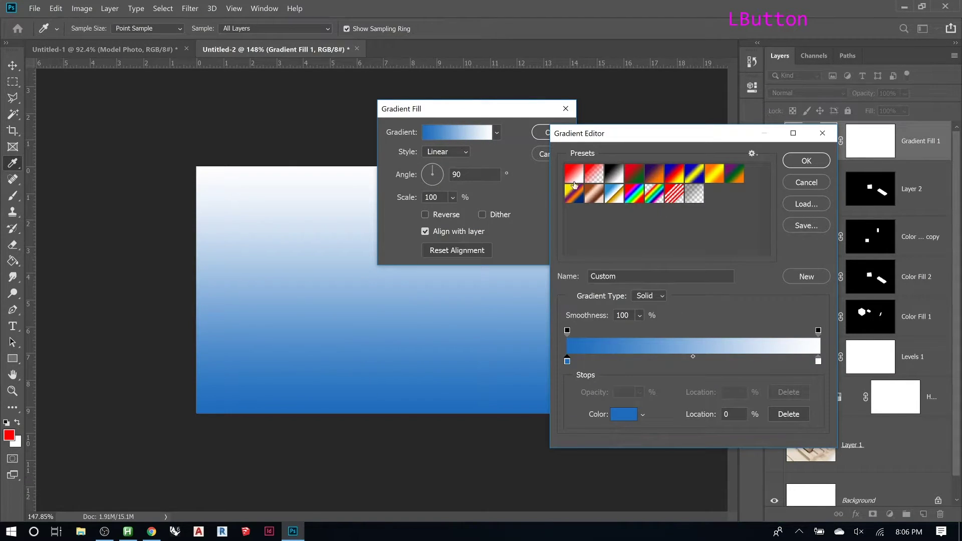
# Set the gradient's end color stop to purple 8a55e2 and accept the edited gradient
pyautogui.doubleClick(818, 360)
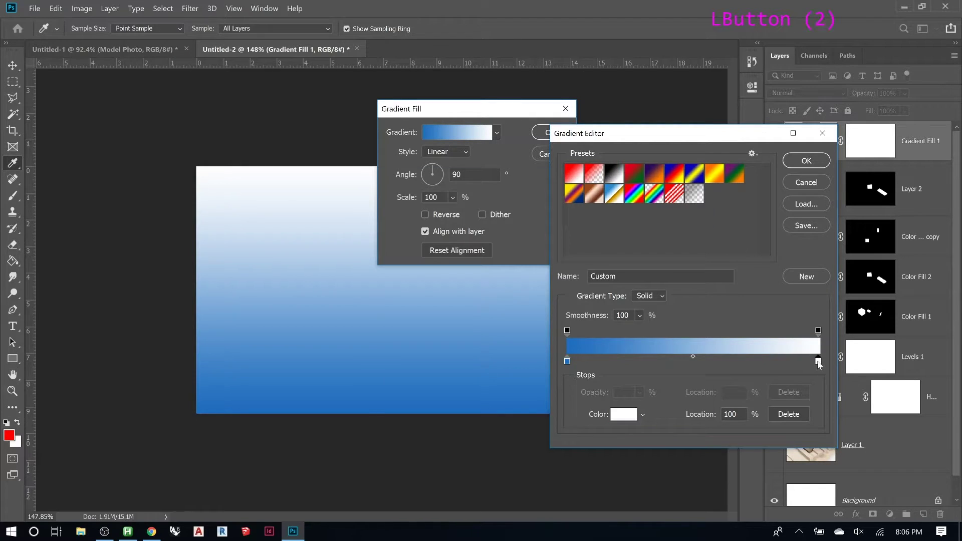
pyautogui.click(558, 309)
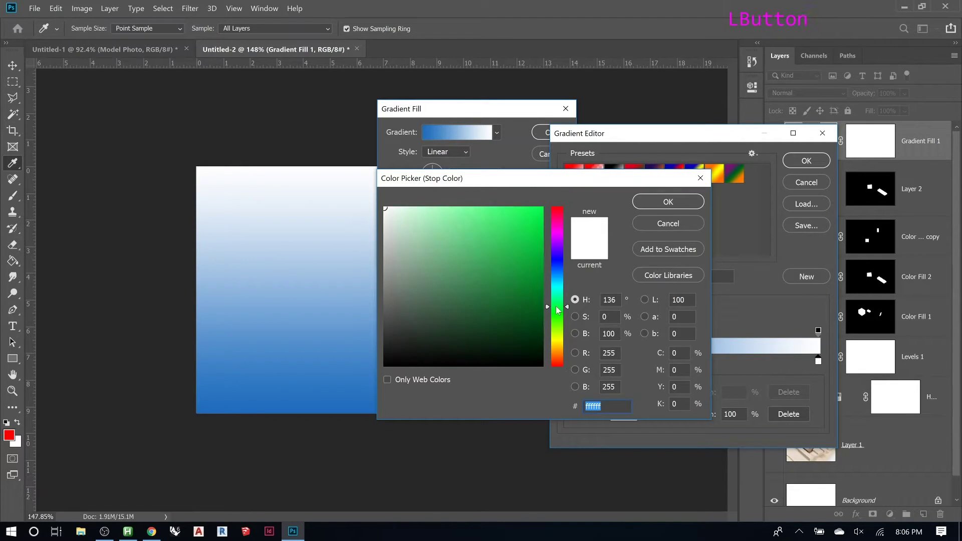
pyautogui.click(558, 253)
pyautogui.click(480, 225)
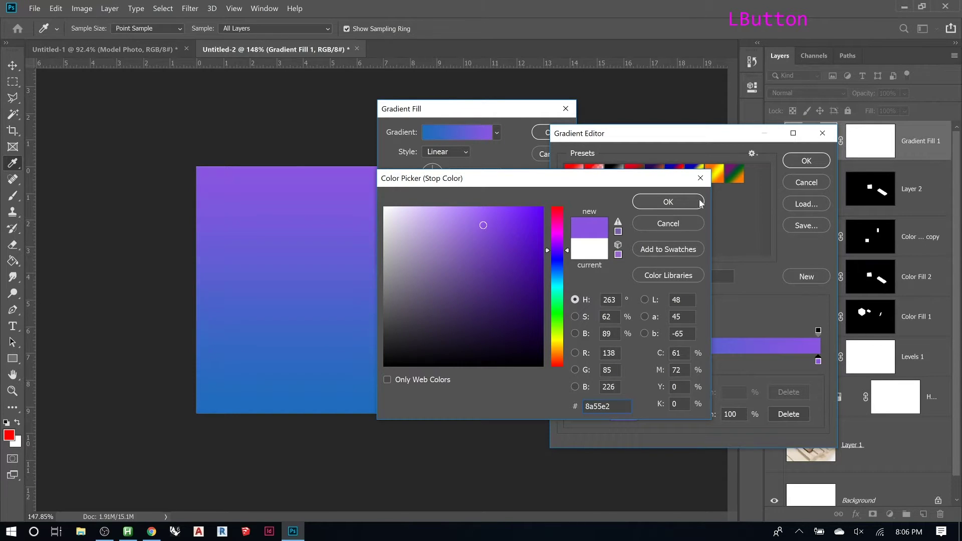
pyautogui.click(668, 203)
pyautogui.click(801, 161)
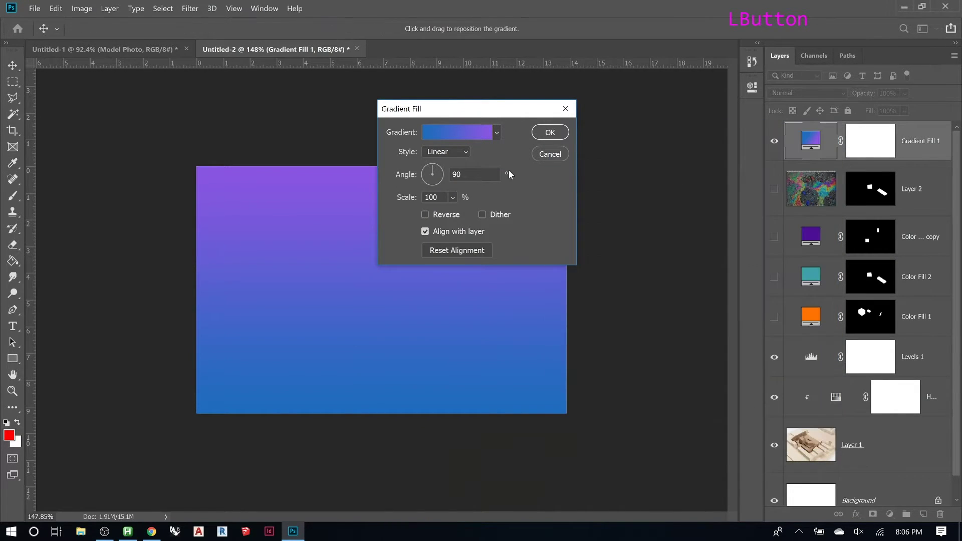
# Try the Radial, Angle, Reflected and Diamond styles on the gradient fill while varying its angle
pyautogui.click(441, 179)
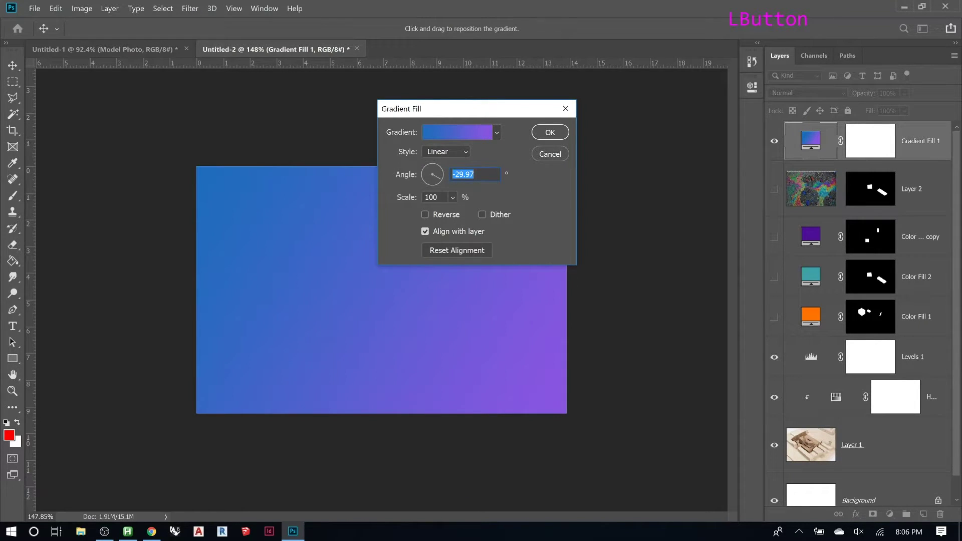
pyautogui.click(450, 152)
pyautogui.click(444, 174)
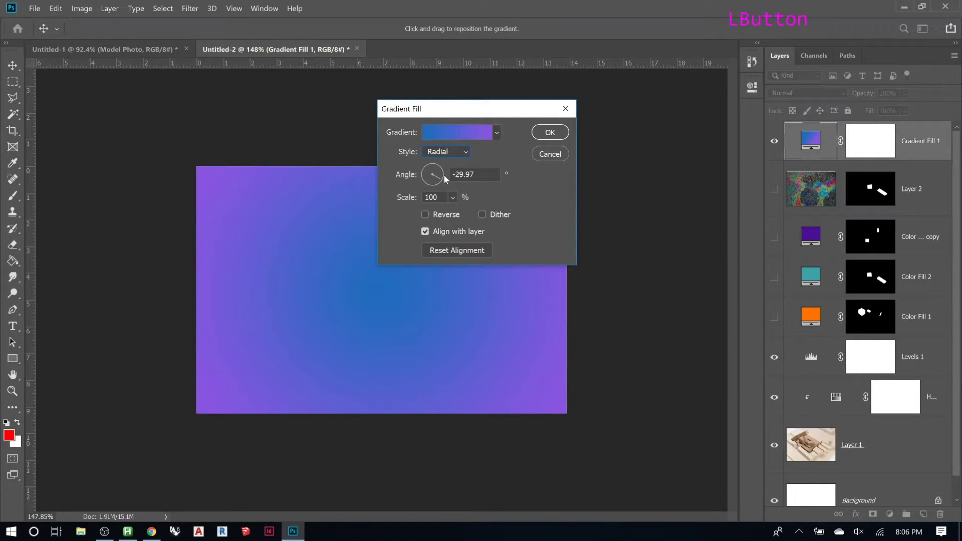
pyautogui.click(453, 152)
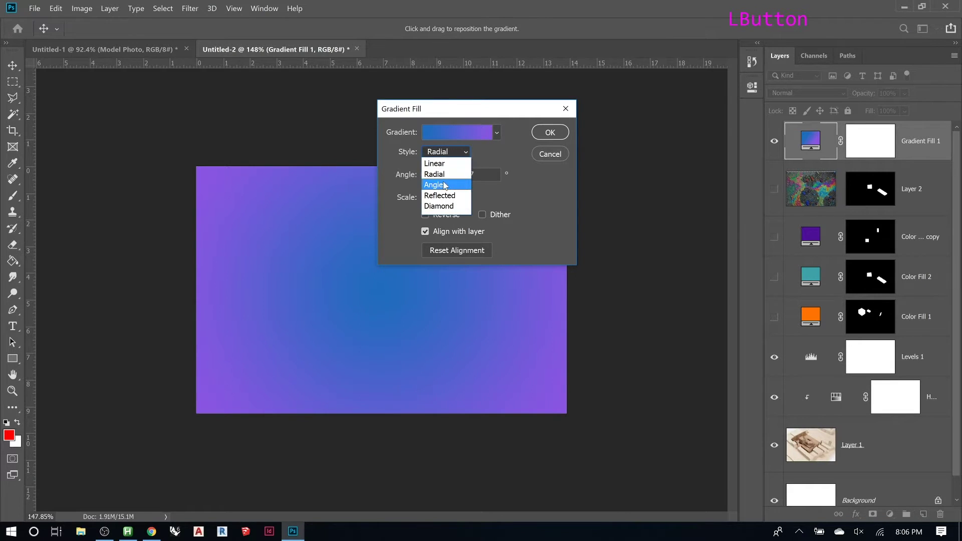
pyautogui.click(443, 182)
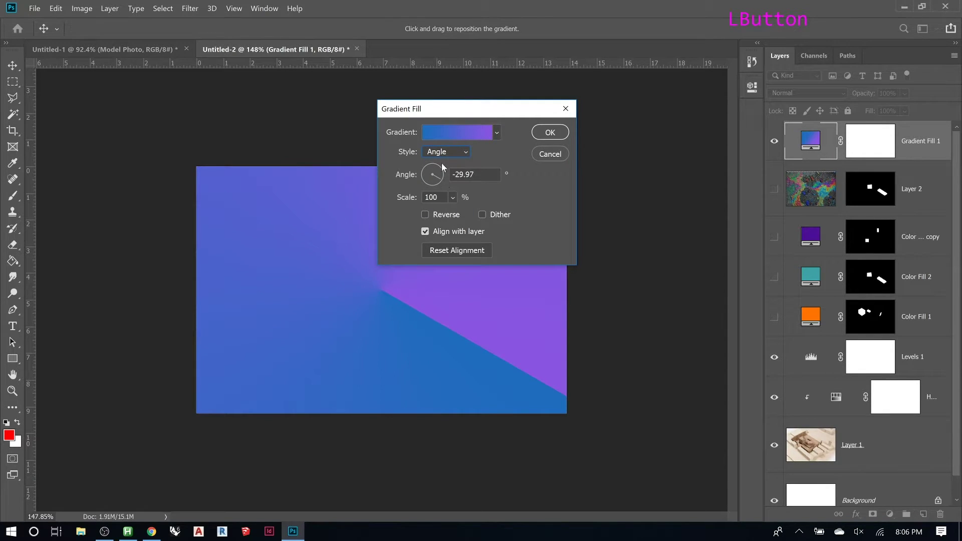
pyautogui.click(445, 152)
pyautogui.click(444, 196)
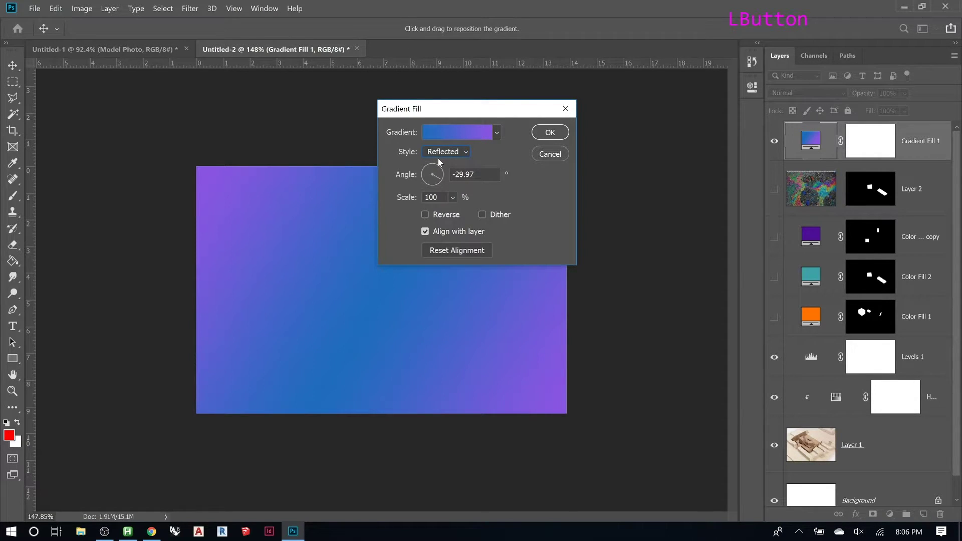
pyautogui.click(462, 151)
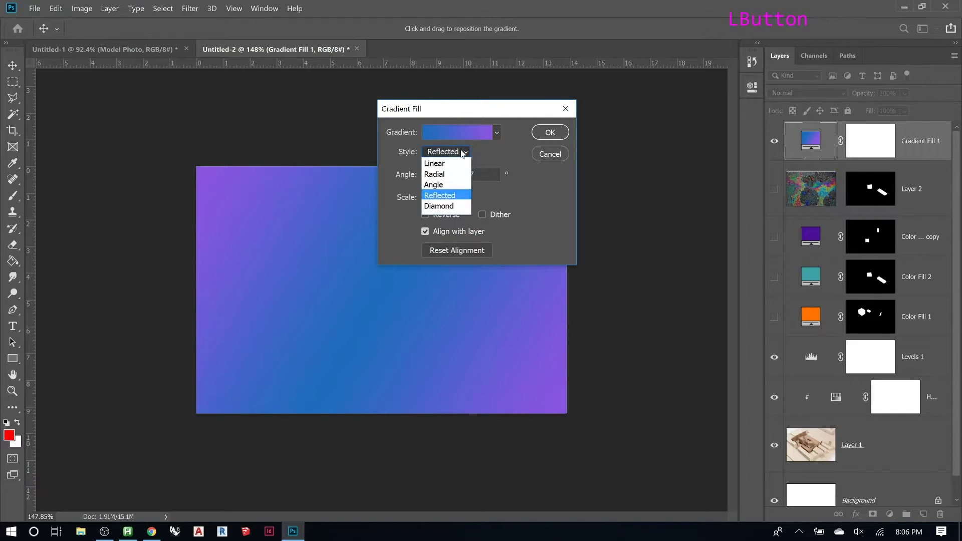
pyautogui.click(463, 205)
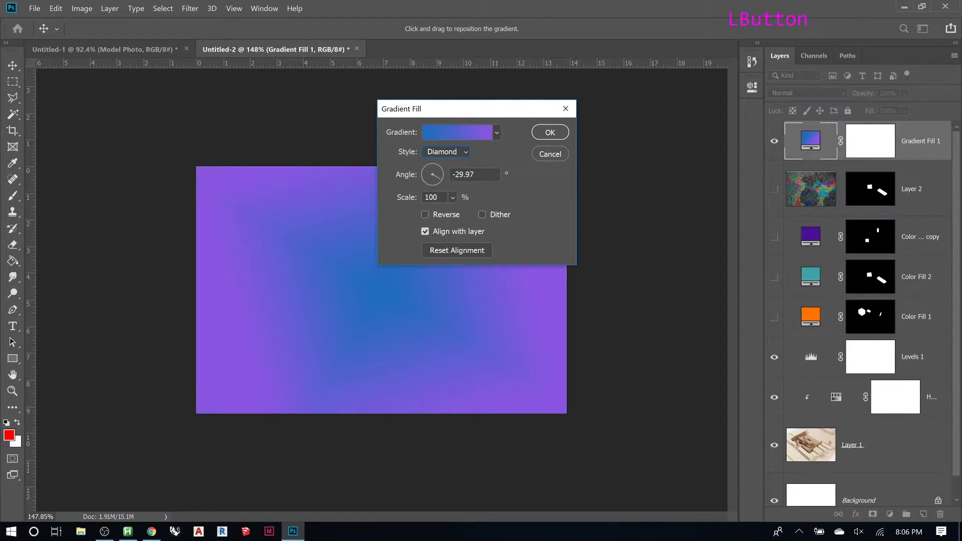
pyautogui.moveTo(437, 177); pyautogui.dragTo(422, 159)
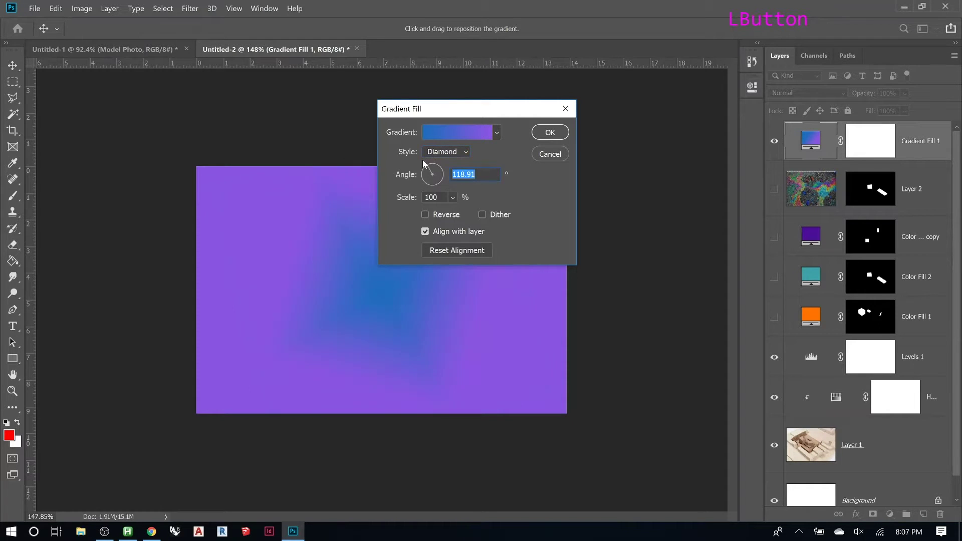
# Set the gradient fill to the Linear style with an angle of 136.9°
pyautogui.click(461, 152)
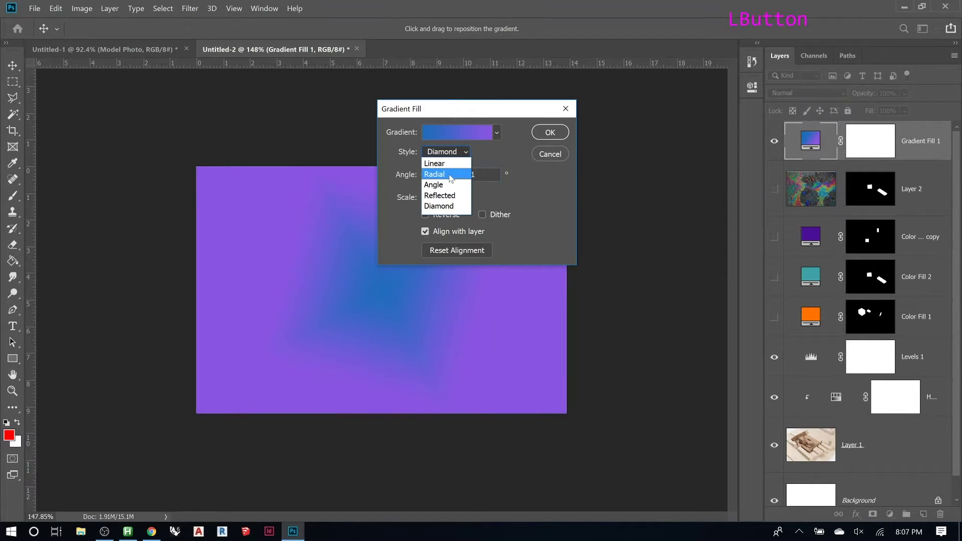
pyautogui.click(445, 170)
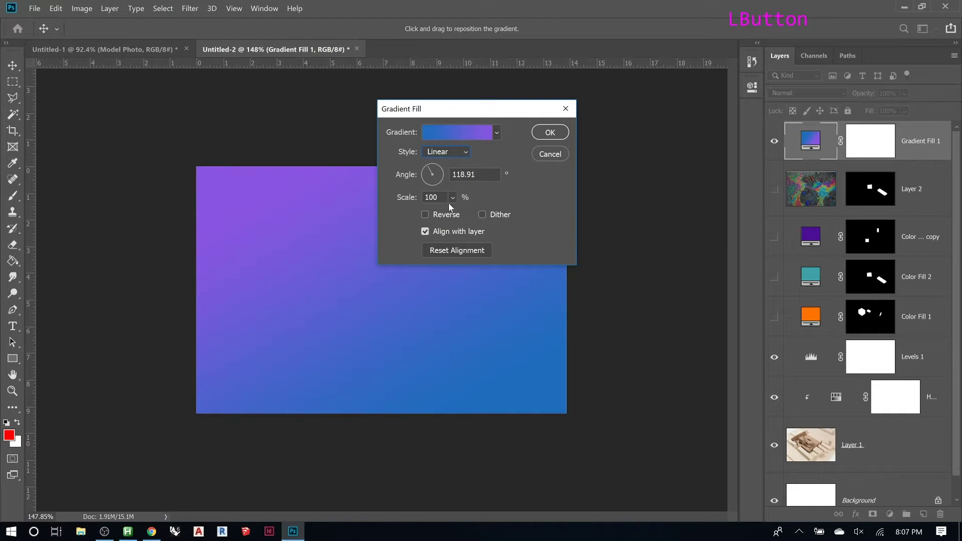
pyautogui.click(426, 171)
# Try a 1% gradient scale, raise it to about 89% for a soft blend, and accept the gradient fill
pyautogui.click(452, 197)
pyautogui.click(452, 197)
pyautogui.moveTo(457, 213)
pyautogui.mouseDown()
pyautogui.moveTo(497, 214)
pyautogui.moveTo(456, 215)
pyautogui.mouseUp()
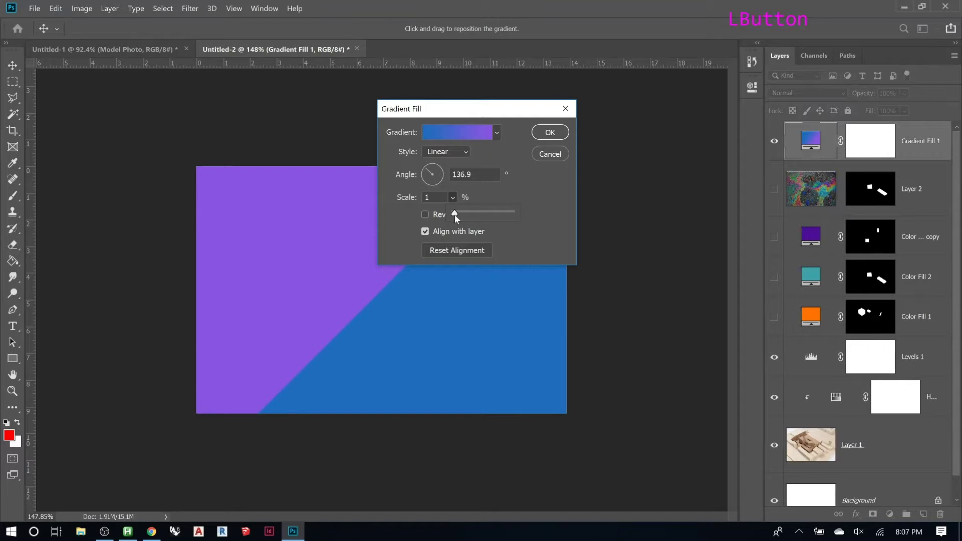
pyautogui.click(452, 198)
pyautogui.click(450, 200)
pyautogui.click(449, 201)
pyautogui.click(450, 200)
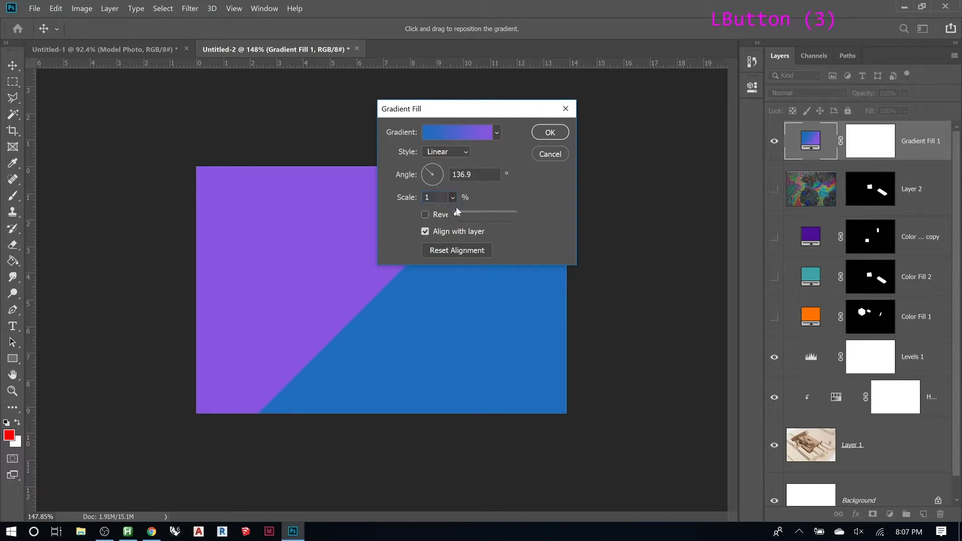
pyautogui.moveTo(457, 214); pyautogui.dragTo(468, 216)
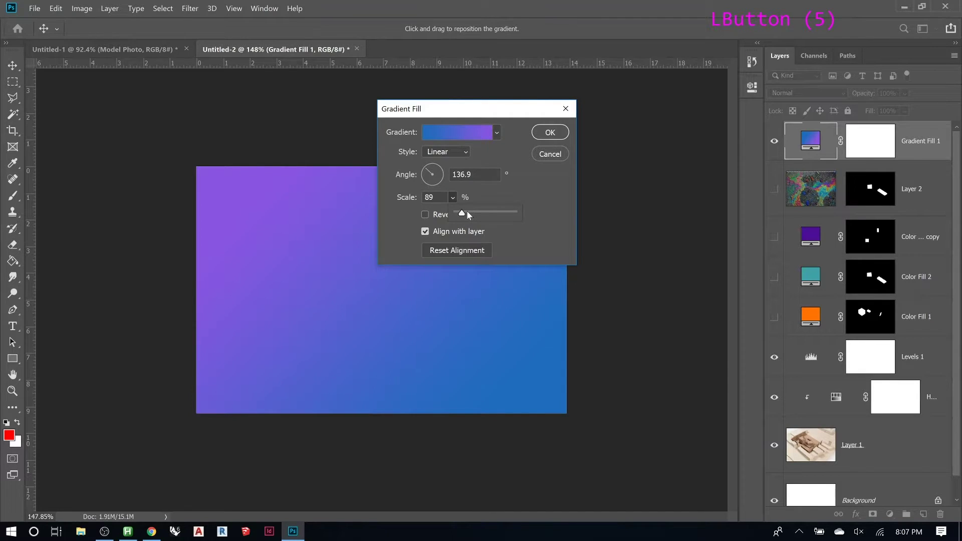
pyautogui.moveTo(467, 212); pyautogui.dragTo(461, 215)
pyautogui.click(550, 132)
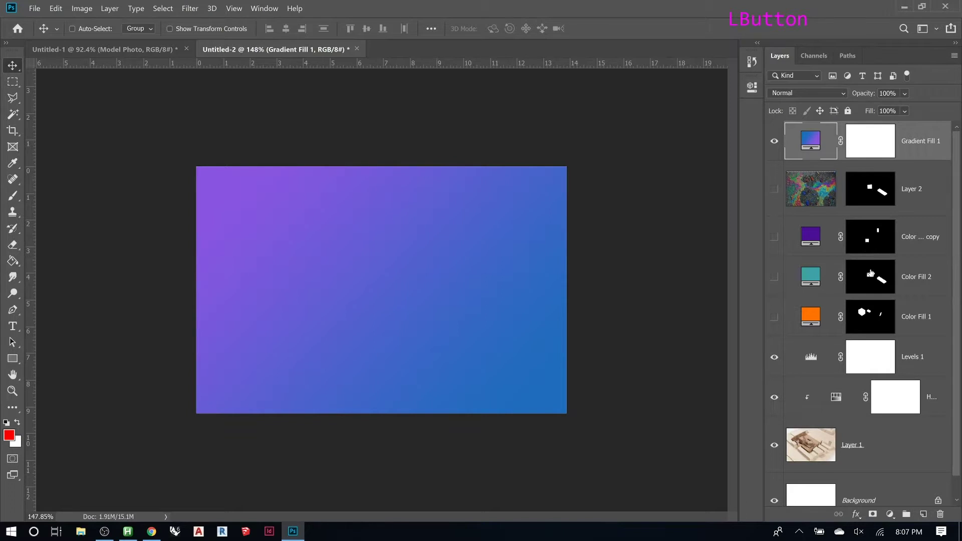
# Replace the gradient fill's mask with a copy of the teal fill's mask and set its blend mode to Color
pyautogui.moveTo(869, 285); pyautogui.dragTo(874, 148)
pyautogui.click(498, 222)
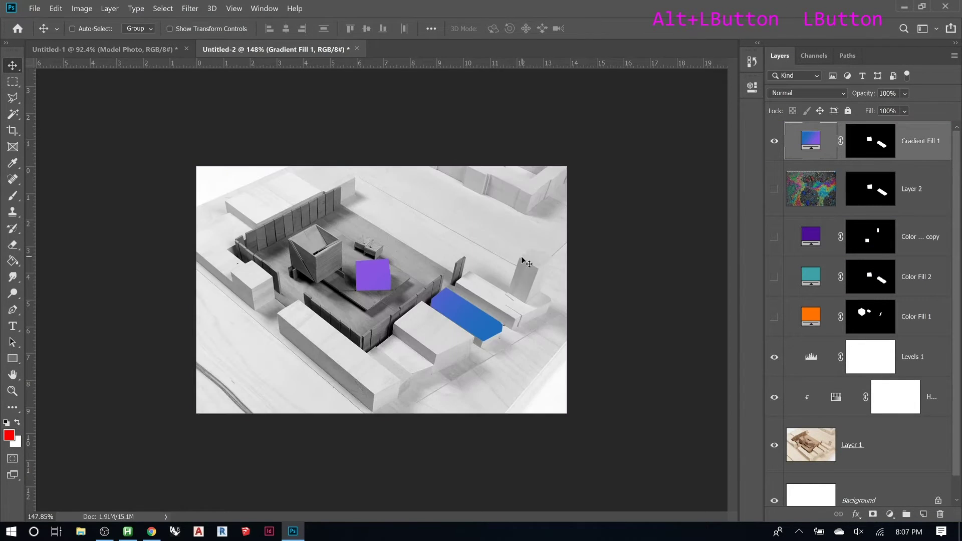
pyautogui.click(834, 94)
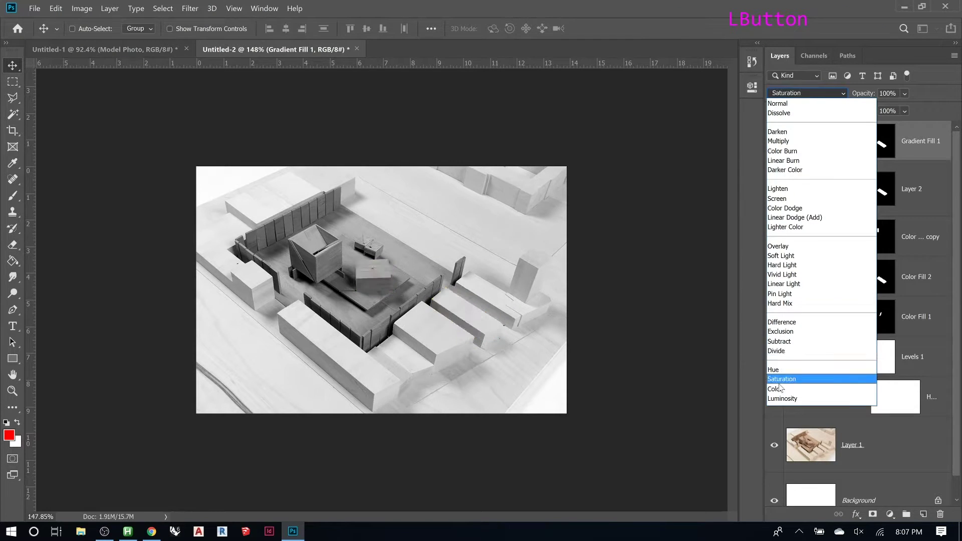
pyautogui.click(777, 389)
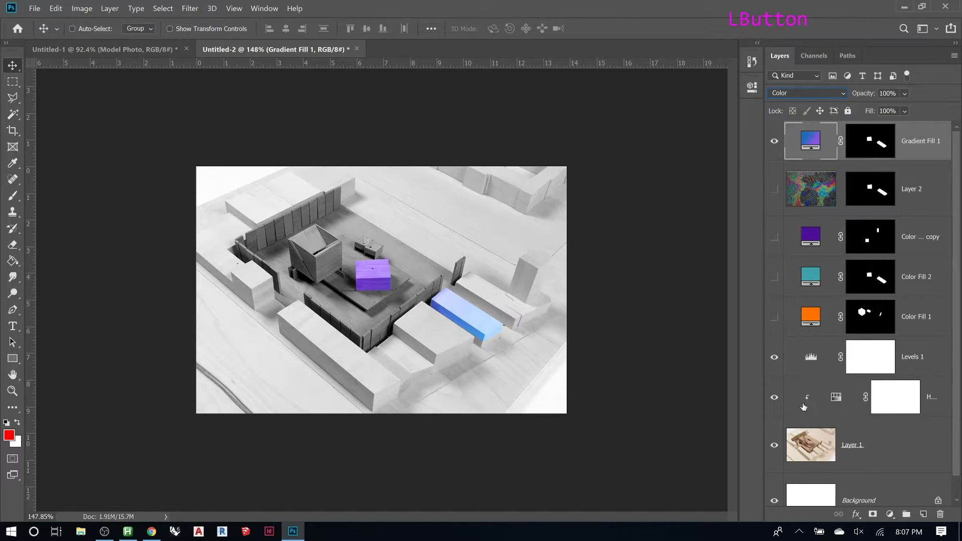
# Select the Levels mask and compare the image by toggling the visibility of the adjustment and photo layers
pyautogui.click(856, 365)
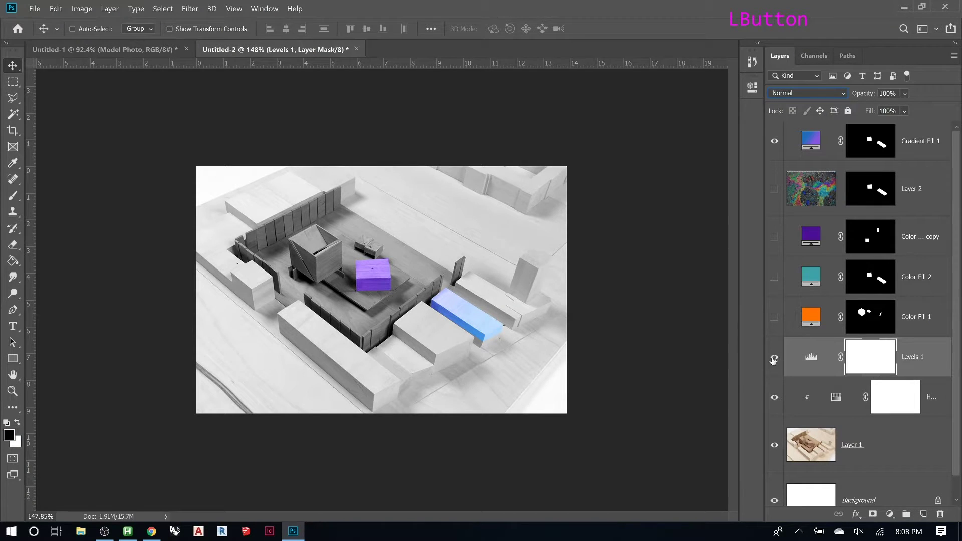
pyautogui.click(773, 357)
pyautogui.click(774, 445)
pyautogui.click(775, 445)
pyautogui.click(772, 400)
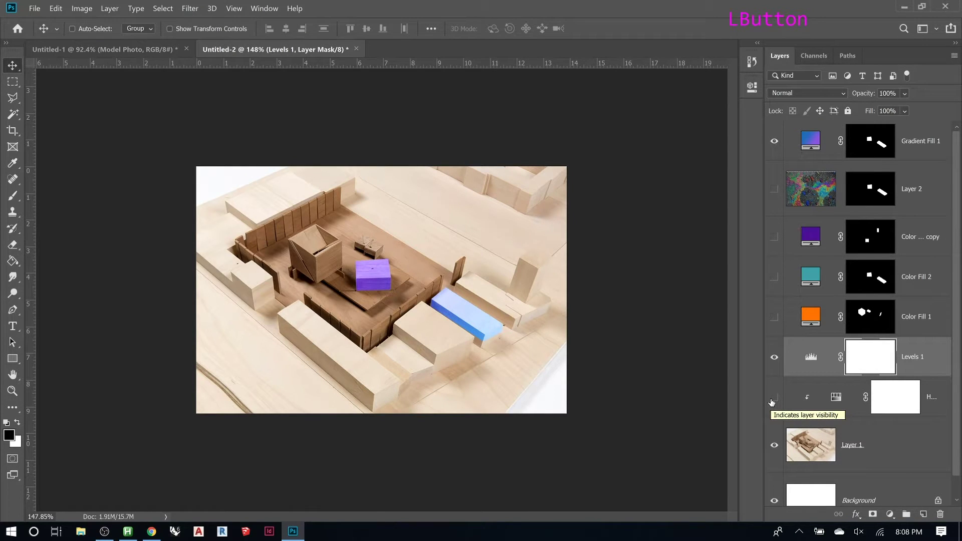
pyautogui.click(774, 398)
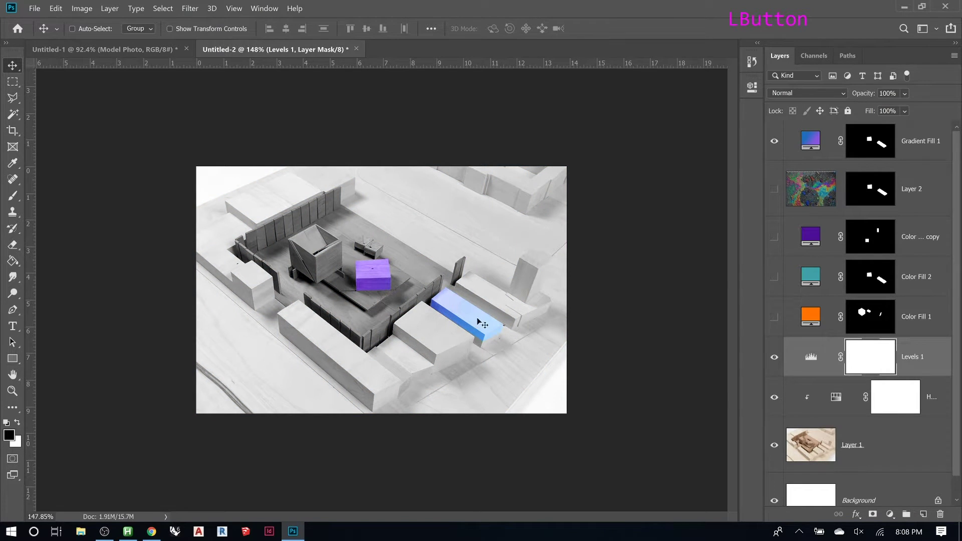
# Target the Levels adjustment's layer mask and activate the Brush tool
pyautogui.press('l')
pyautogui.hotkey('alt', 'l')
pyautogui.click(850, 360)
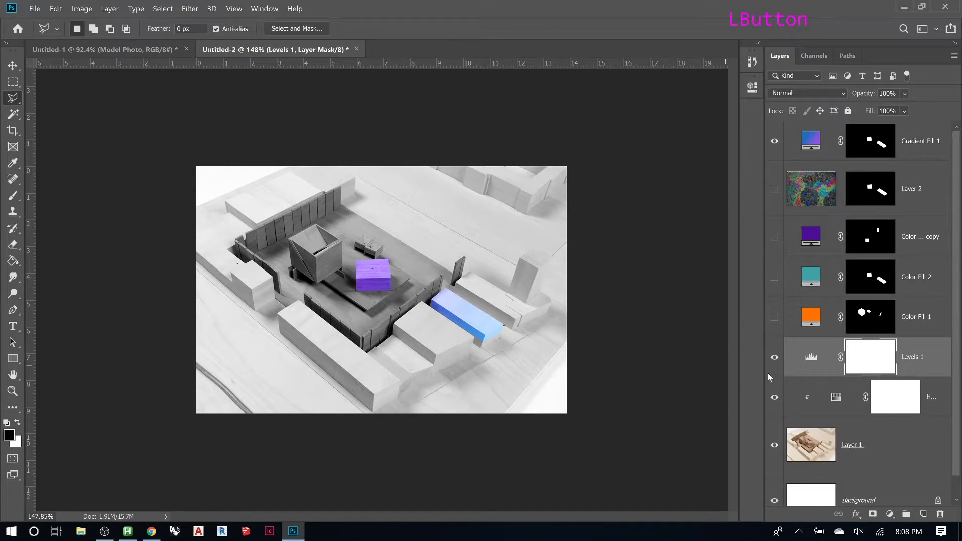
pyautogui.press('b')
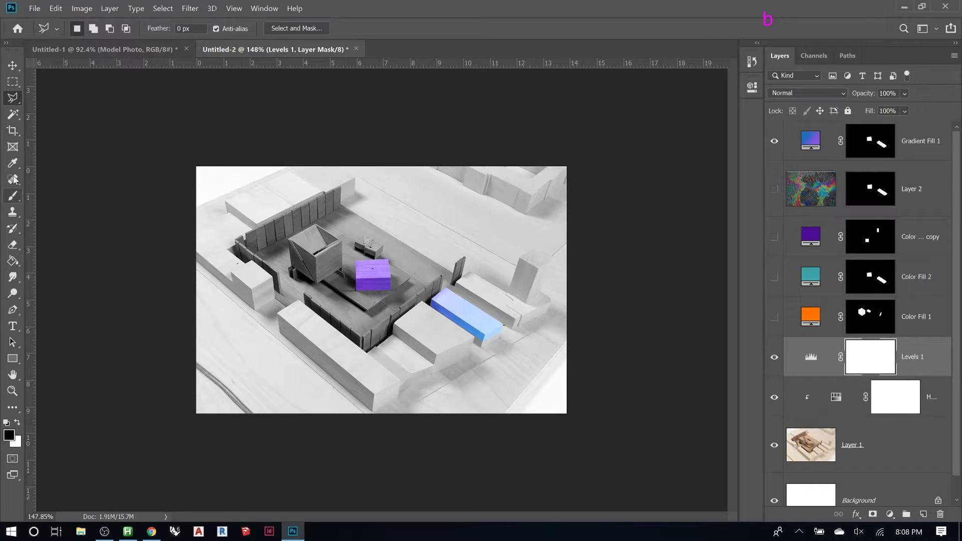
pyautogui.click(132, 180)
pyautogui.press('b')
pyautogui.press('Escape')
pyautogui.press('b')
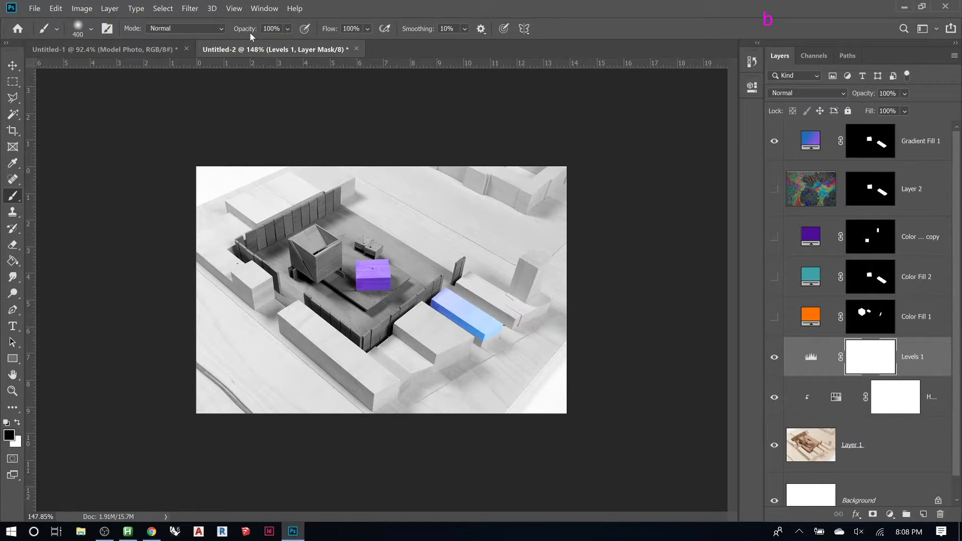
# Lower the brush's opacity to 16%
pyautogui.moveTo(248, 32); pyautogui.dragTo(231, 33)
pyautogui.click(287, 29)
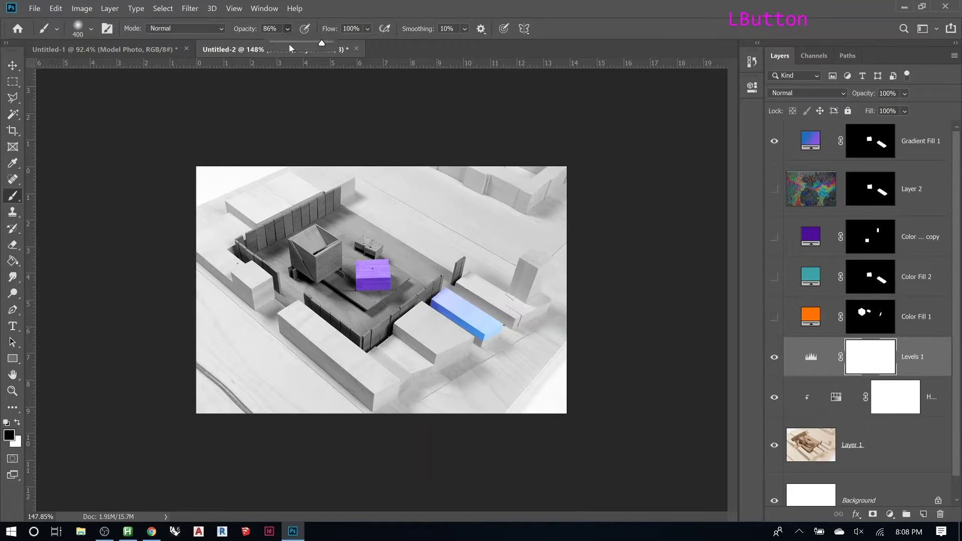
pyautogui.moveTo(321, 44); pyautogui.dragTo(315, 48)
pyautogui.click(326, 13)
pyautogui.moveTo(248, 33); pyautogui.dragTo(249, 32)
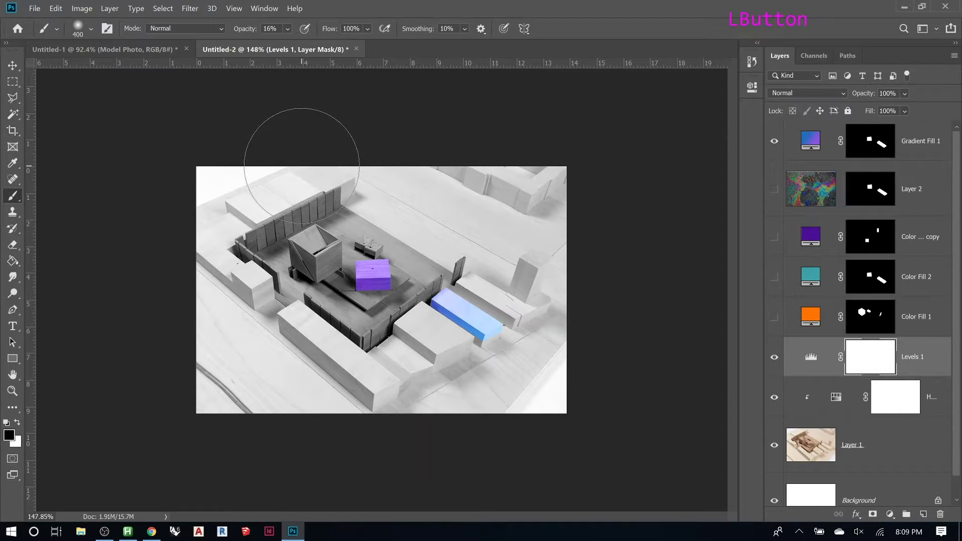
# Return to the Brush tool, set its opacity to 20% and check the Soft Round 400 px brush settings
pyautogui.press('l')
pyautogui.click(14, 98)
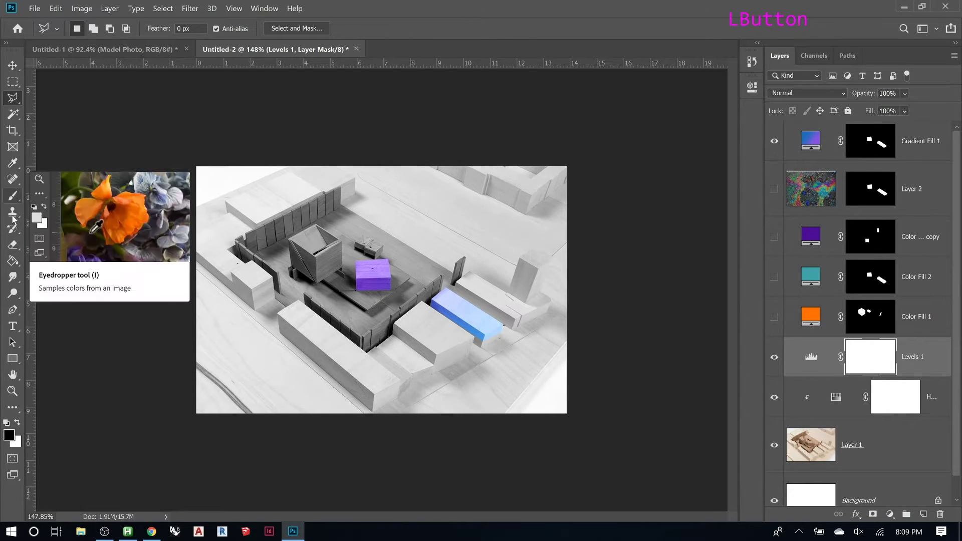
pyautogui.press('b')
pyautogui.press('2')
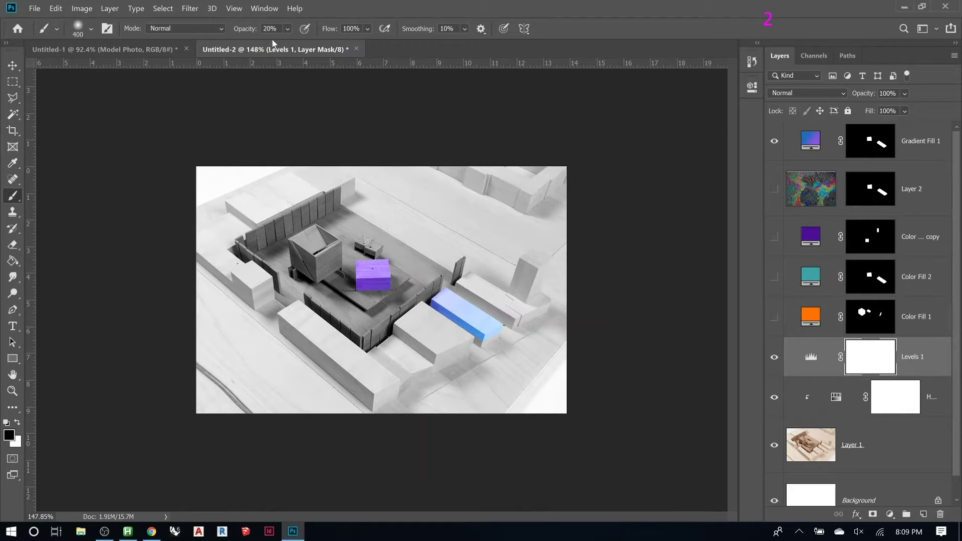
pyautogui.press('2')
pyautogui.press('2')
pyautogui.press('5')
pyautogui.press('5')
pyautogui.press('2')
pyautogui.click(91, 29)
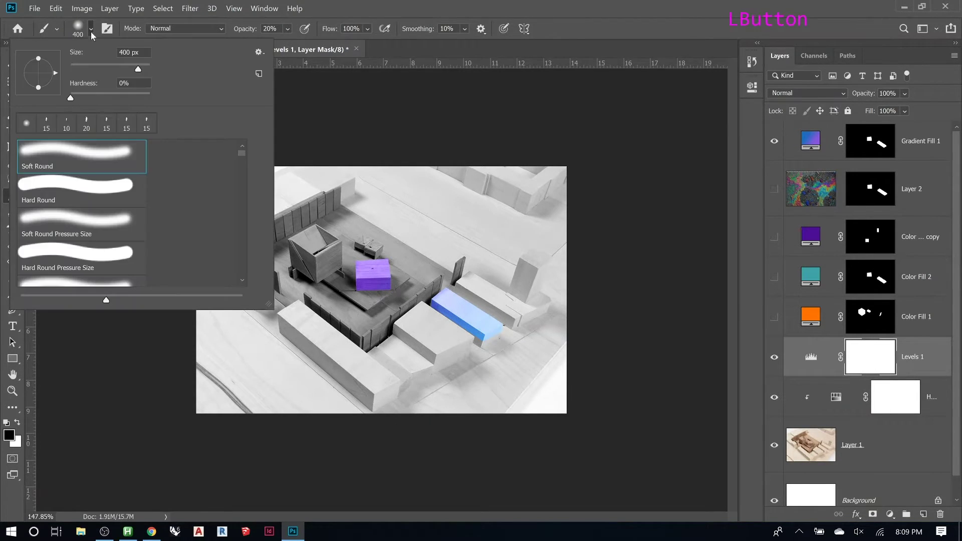
pyautogui.click(676, 227)
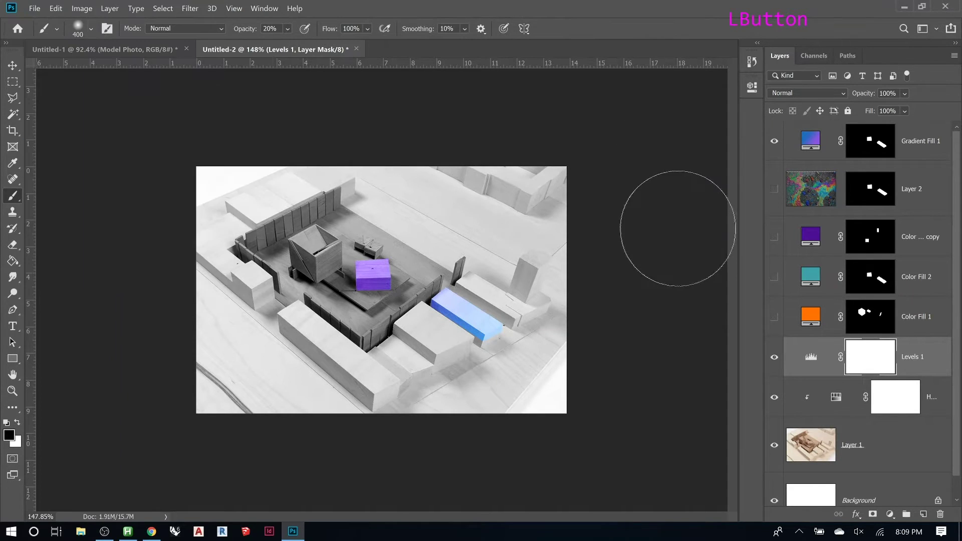
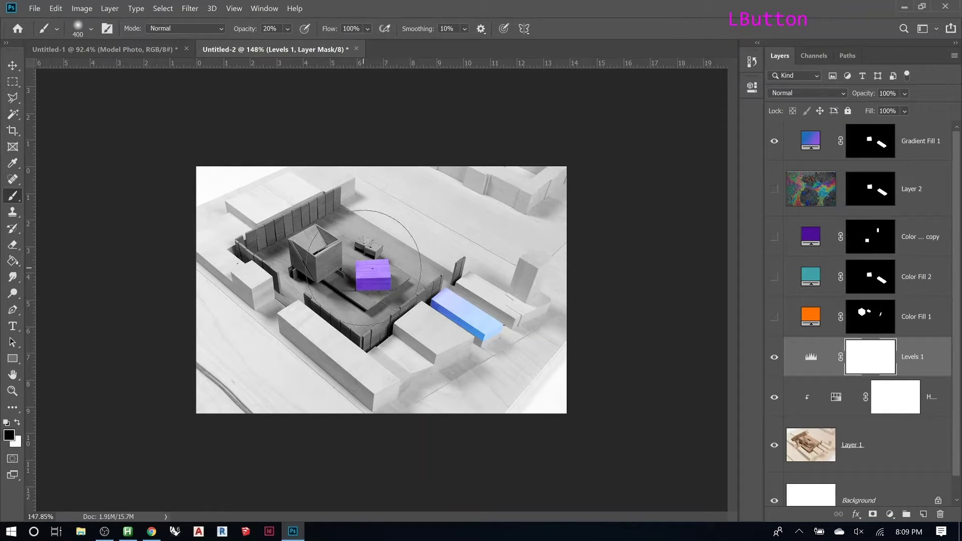
# Paint soft black strokes on the Levels mask across the courtyard and the buildings in front of it
pyautogui.moveTo(373, 273); pyautogui.dragTo(505, 225)
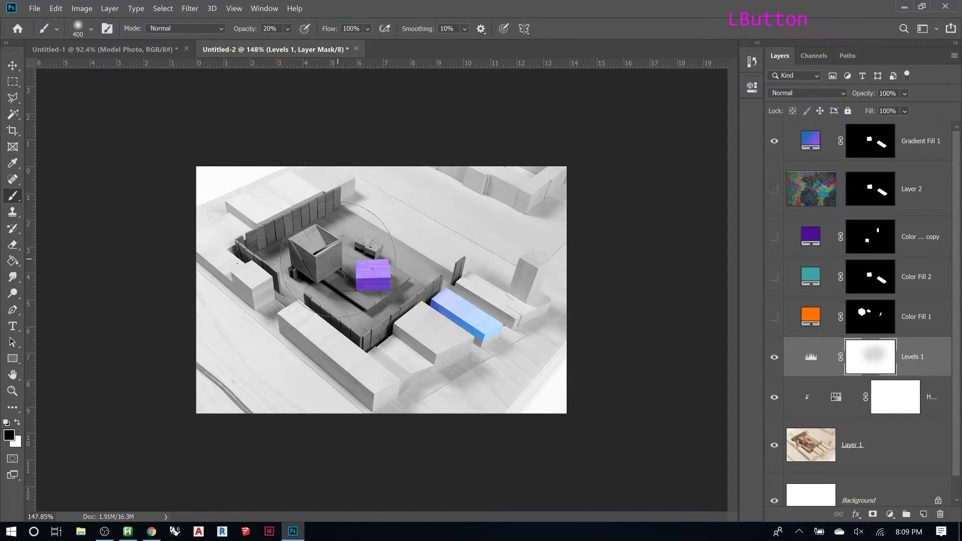
pyautogui.moveTo(281, 355); pyautogui.dragTo(348, 321)
pyautogui.moveTo(277, 385); pyautogui.dragTo(351, 351)
# Copy the painted Levels mask onto the Hue/Saturation layer and delete the mask from the Levels layer
pyautogui.moveTo(889, 369); pyautogui.dragTo(890, 400)
pyautogui.click(509, 228)
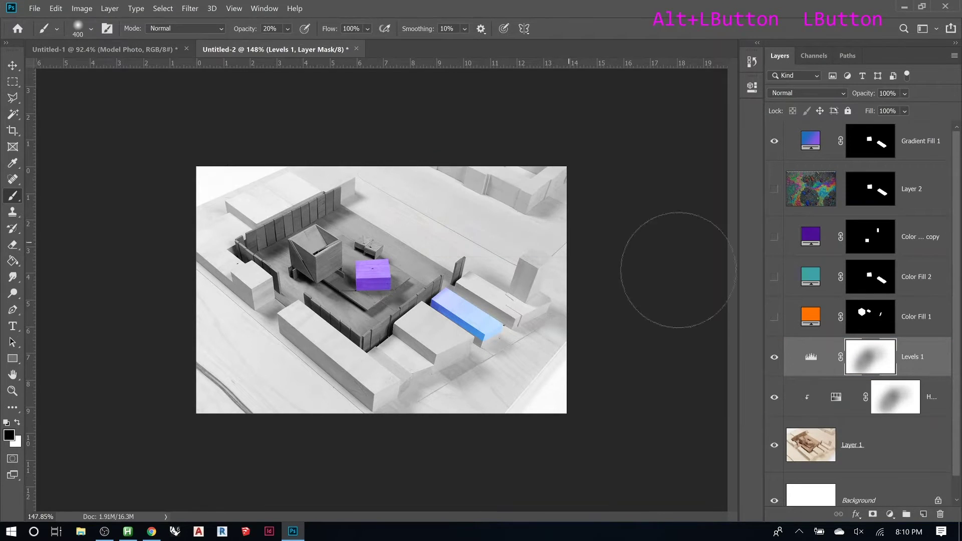
pyautogui.rightClick(873, 366)
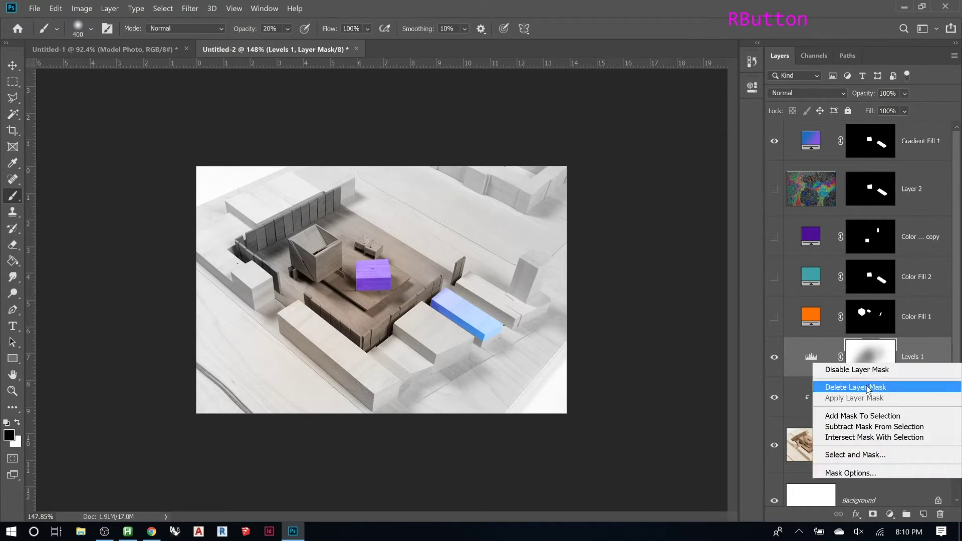
pyautogui.click(855, 387)
# Paint more black over the courtyard on the Hue/Saturation mask to restore the wood color, and display the mask alone
pyautogui.click(894, 397)
pyautogui.moveTo(385, 293)
pyautogui.mouseDown()
pyautogui.moveTo(326, 320)
pyautogui.moveTo(305, 351)
pyautogui.moveTo(414, 248)
pyautogui.moveTo(393, 329)
pyautogui.moveTo(401, 285)
pyautogui.moveTo(431, 280)
pyautogui.moveTo(416, 250)
pyautogui.moveTo(374, 245)
pyautogui.moveTo(396, 203)
pyautogui.moveTo(345, 215)
pyautogui.moveTo(268, 188)
pyautogui.moveTo(345, 264)
pyautogui.moveTo(281, 215)
pyautogui.moveTo(176, 254)
pyautogui.moveTo(246, 300)
pyautogui.moveTo(359, 315)
pyautogui.mouseUp()
pyautogui.doubleClick(897, 403)
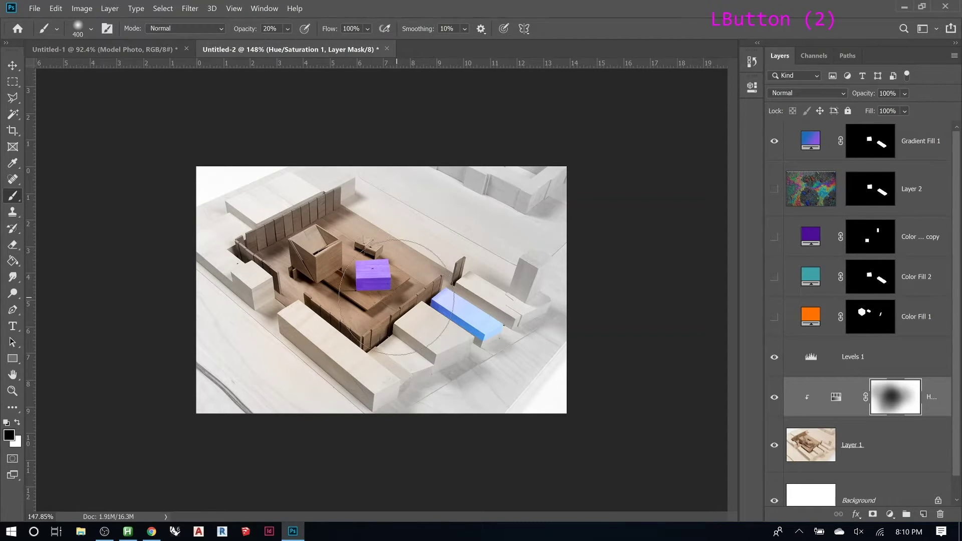
pyautogui.keyDown('alt'); pyautogui.click(895, 402); pyautogui.keyUp('alt')
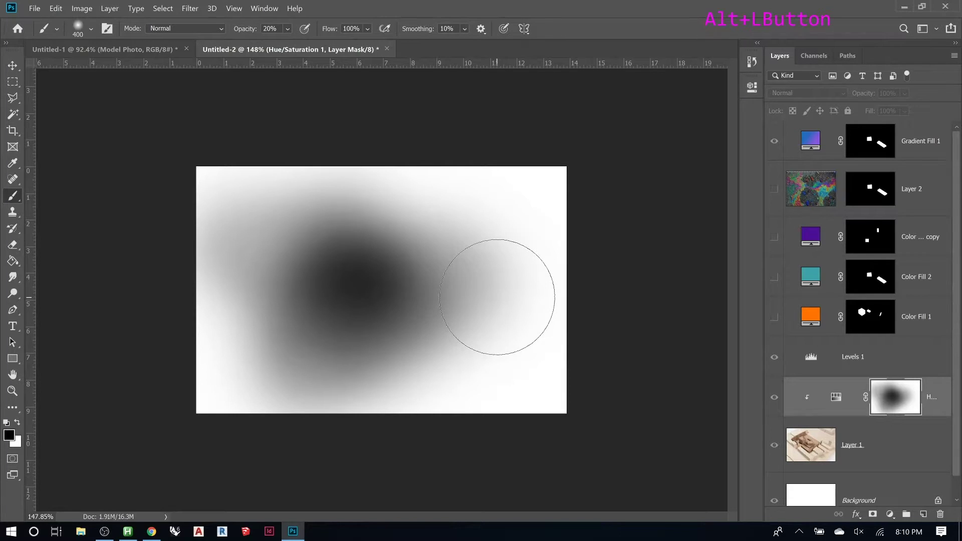
# Check the Hue/Saturation adjustment's settings, return to the full image and inspect the restored wood color and the layer stack
pyautogui.doubleClick(835, 396)
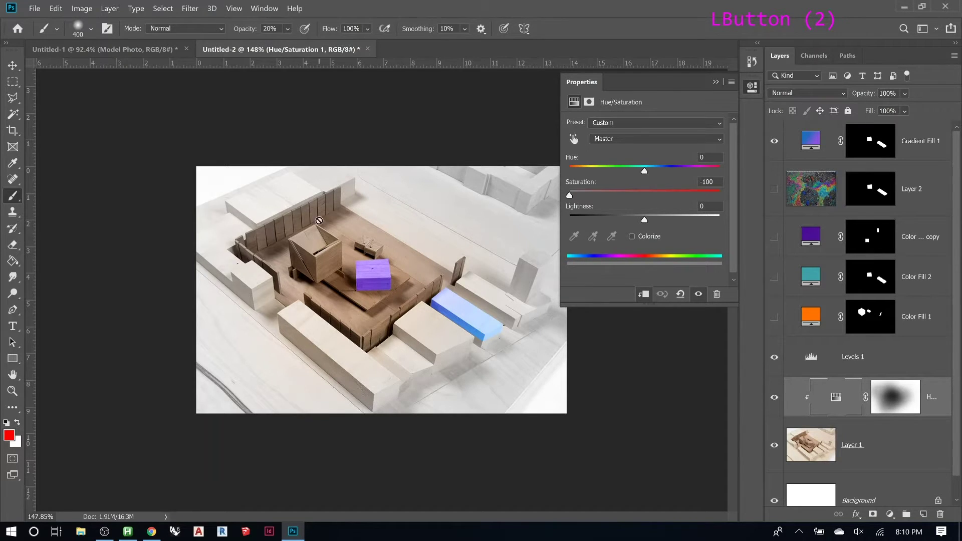
pyautogui.click(715, 81)
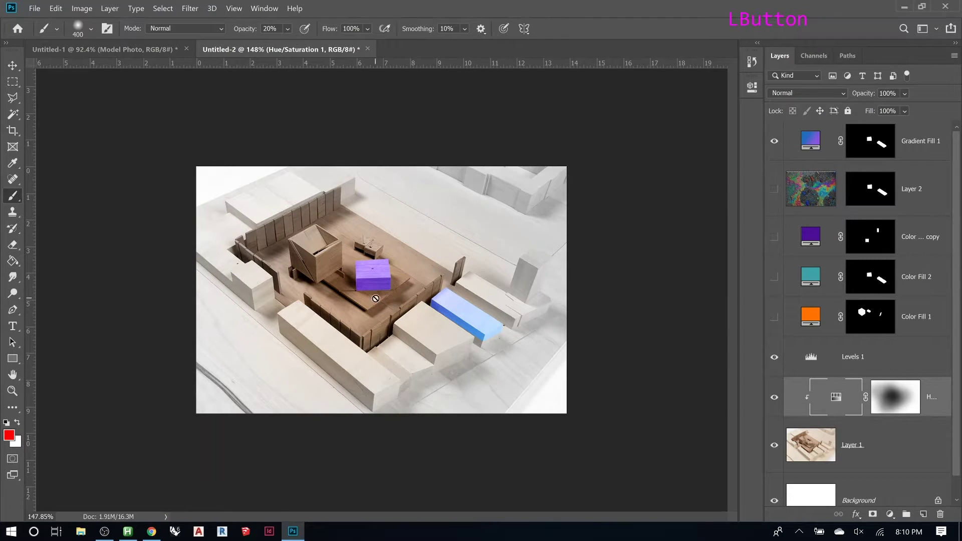
pyautogui.keyDown('alt'); pyautogui.scroll(-5, 375, 289); pyautogui.keyUp('alt')
pyautogui.keyDown('alt'); pyautogui.scroll(4, 375, 288); pyautogui.keyUp('alt')
pyautogui.keyDown('alt'); pyautogui.scroll(4, 374, 289); pyautogui.keyUp('alt')
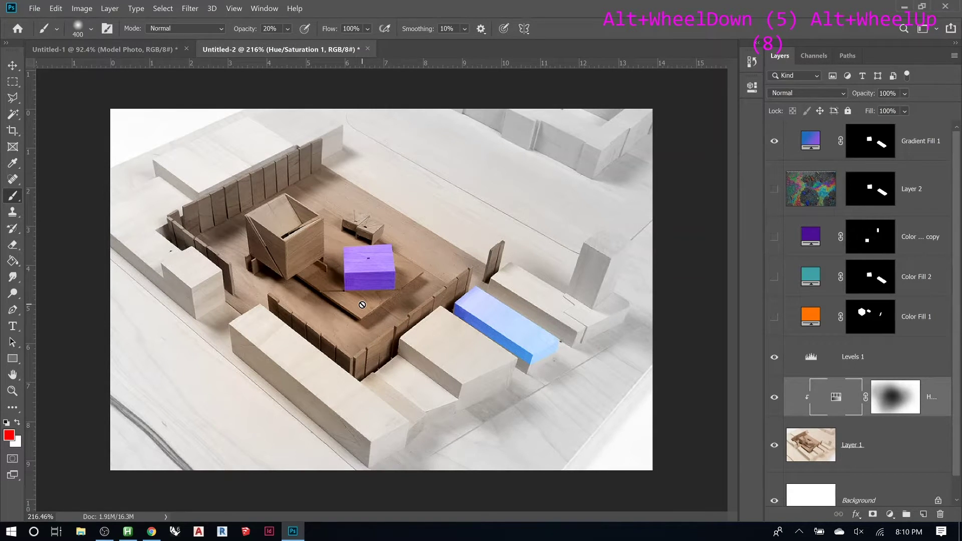
pyautogui.scroll(3, 836, 386)
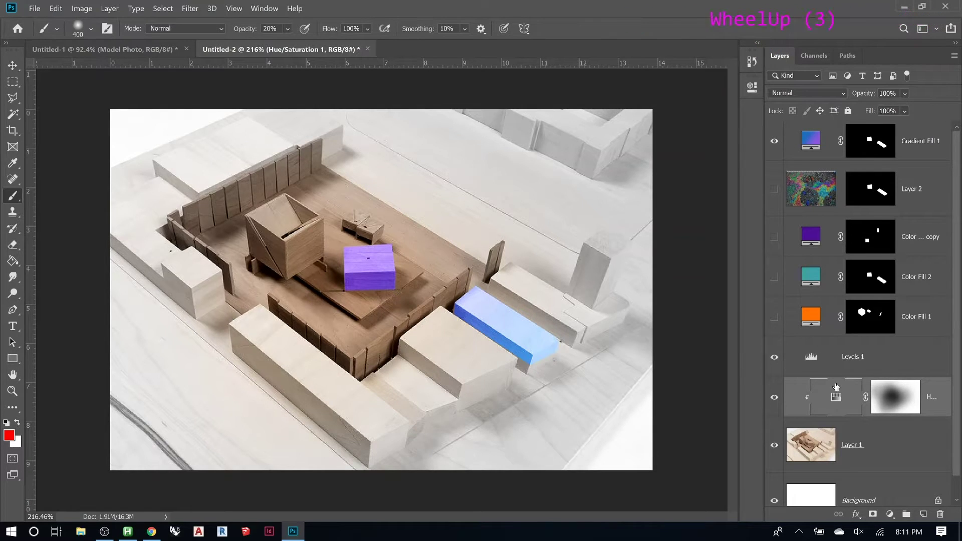
pyautogui.scroll(-4, 835, 386)
pyautogui.scroll(5, 836, 377)
pyautogui.scroll(2, 843, 250)
# Add an inside Stroke effect 3 px wide to the Gradient Fill 1 layer
pyautogui.click(840, 155)
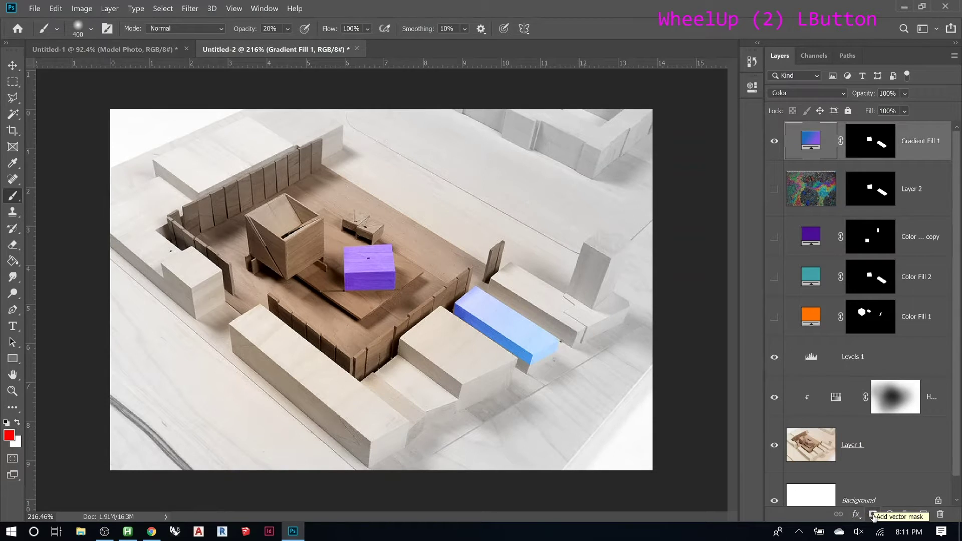
pyautogui.click(856, 515)
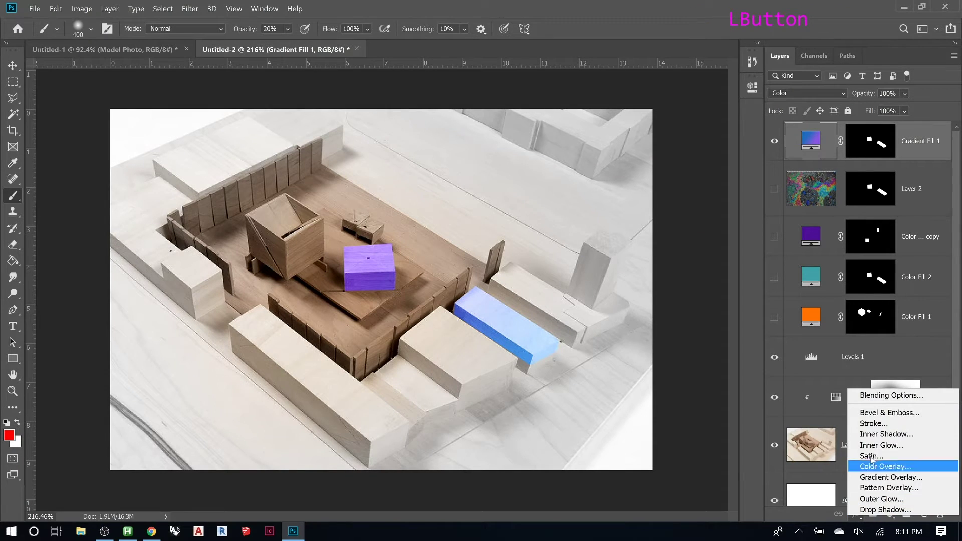
pyautogui.click(880, 425)
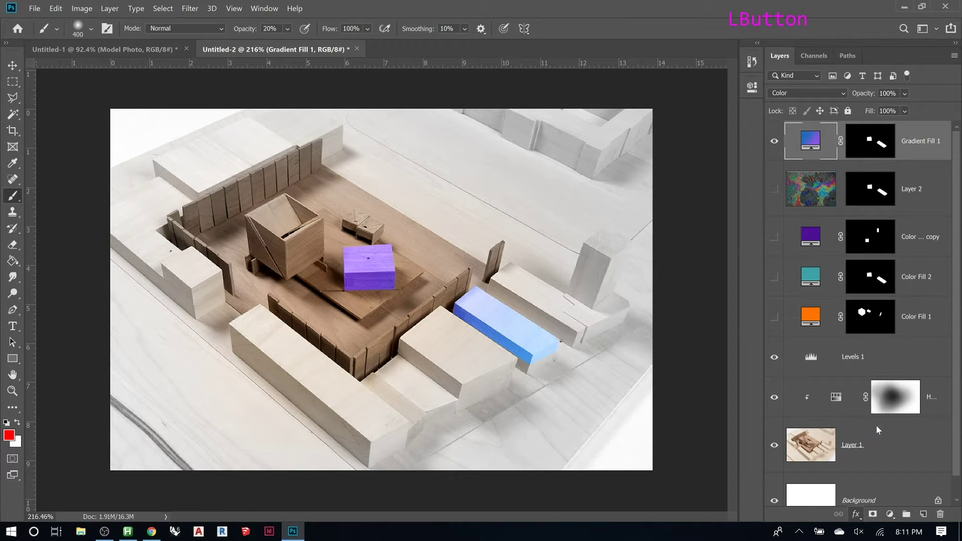
pyautogui.moveTo(402, 134); pyautogui.dragTo(660, 82)
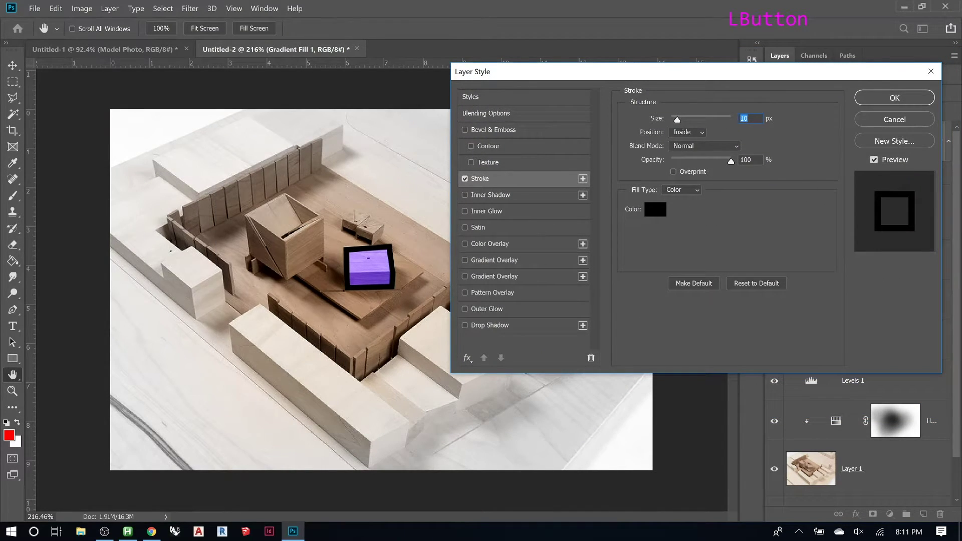
pyautogui.press('Down')
pyautogui.press('Down')
pyautogui.press('Down')
pyautogui.press('Down')
pyautogui.press('Down')
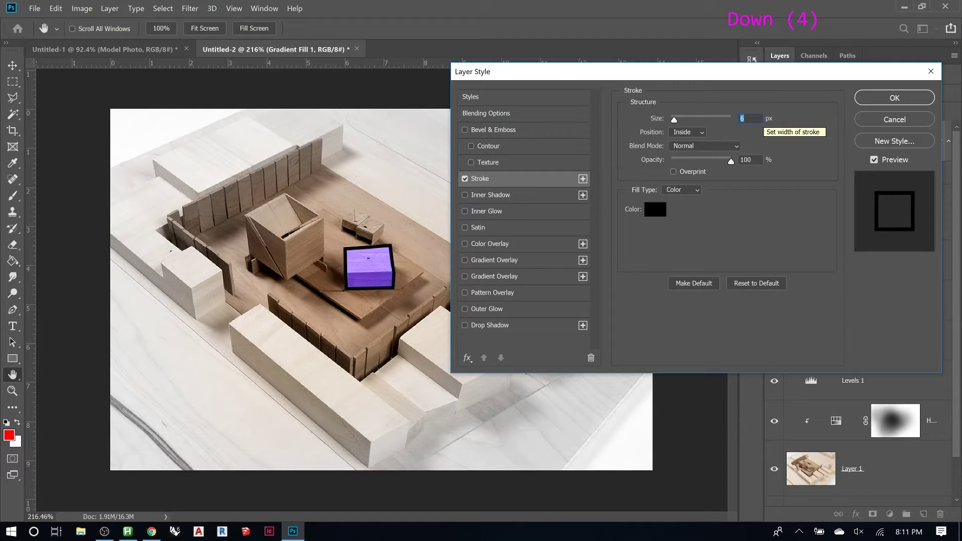
pyautogui.press('Down')
pyautogui.press('Down')
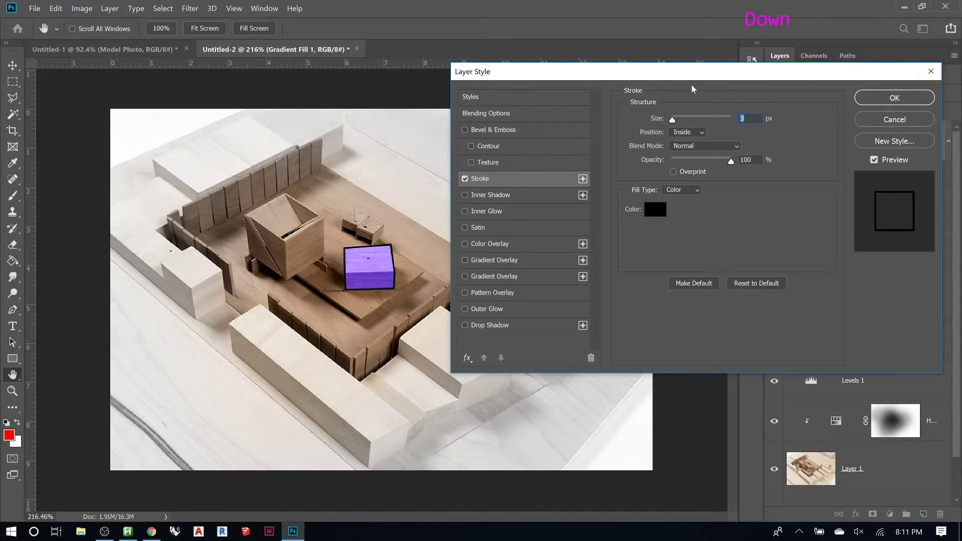
# Change the stroke color to dark gray, check the outlines around both highlighted blocks and apply the layer style
pyautogui.moveTo(649, 78); pyautogui.dragTo(635, 94)
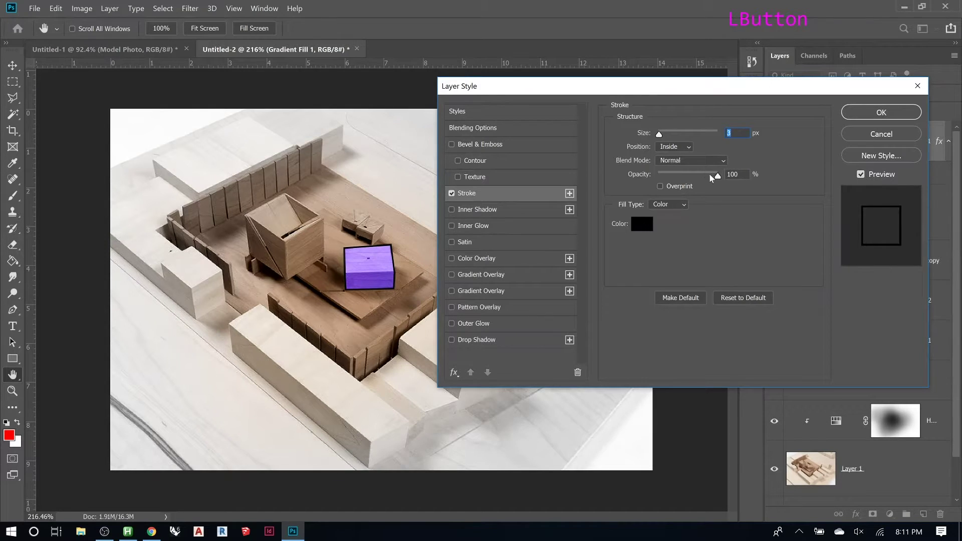
pyautogui.click(642, 224)
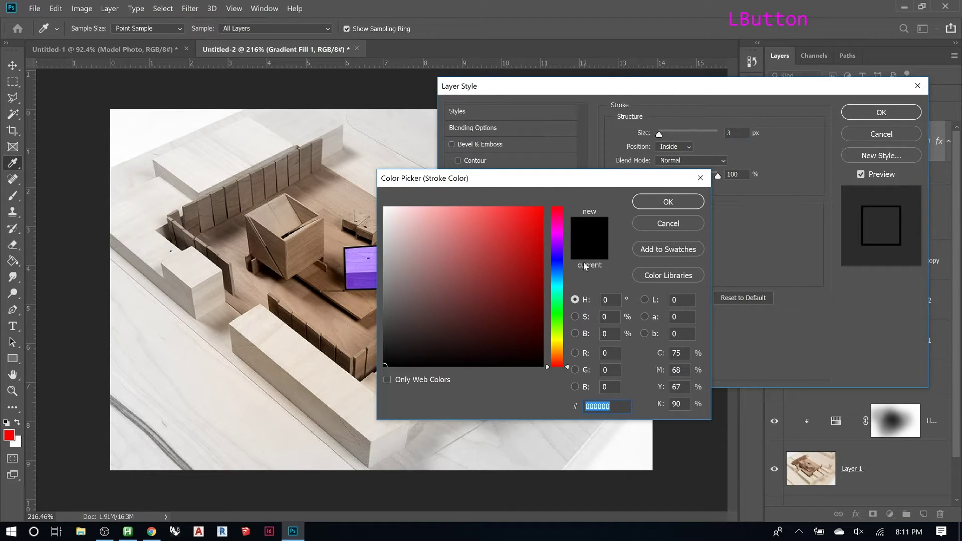
pyautogui.moveTo(392, 331); pyautogui.dragTo(379, 322)
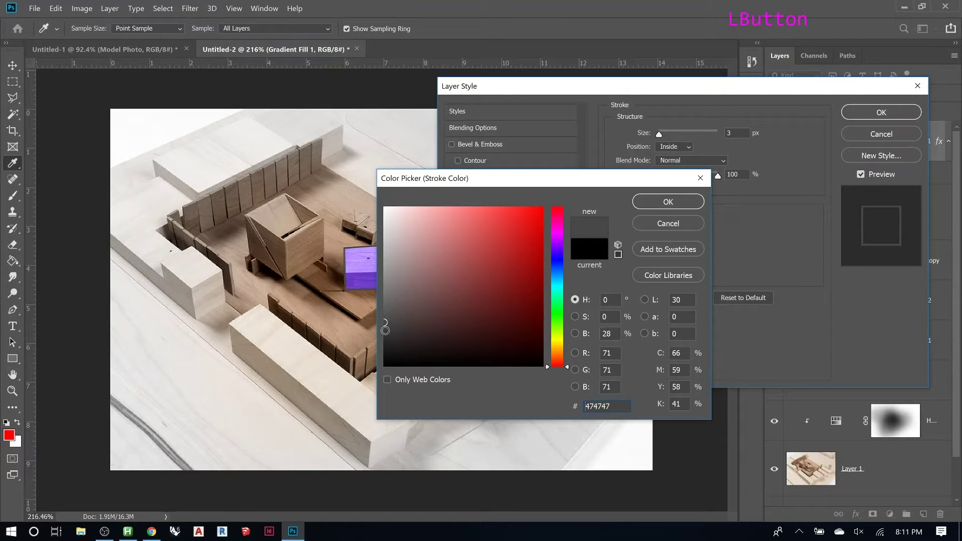
pyautogui.click(668, 202)
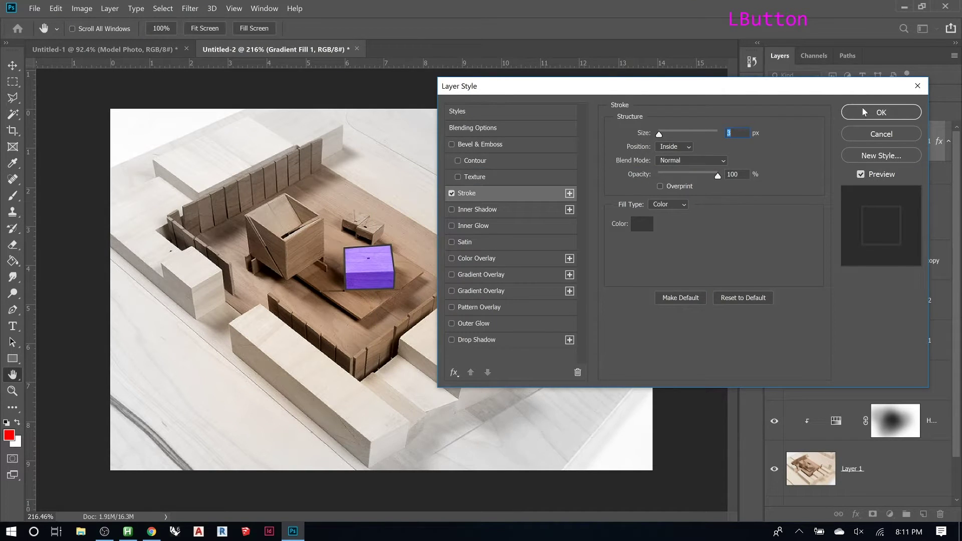
pyautogui.moveTo(702, 89)
pyautogui.mouseDown()
pyautogui.moveTo(943, 495)
pyautogui.moveTo(906, 308)
pyautogui.moveTo(889, 285)
pyautogui.mouseUp()
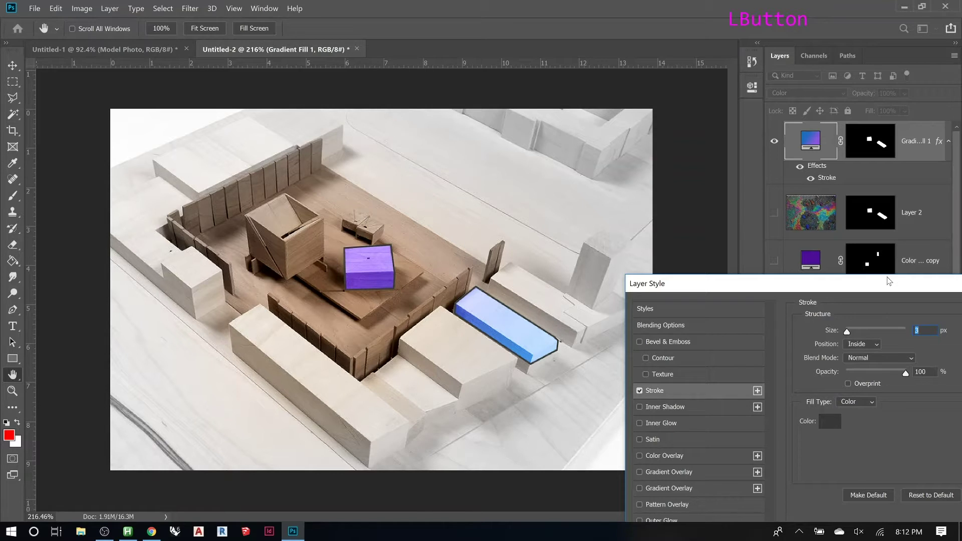
pyautogui.moveTo(822, 285); pyautogui.dragTo(485, 205)
pyautogui.click(732, 231)
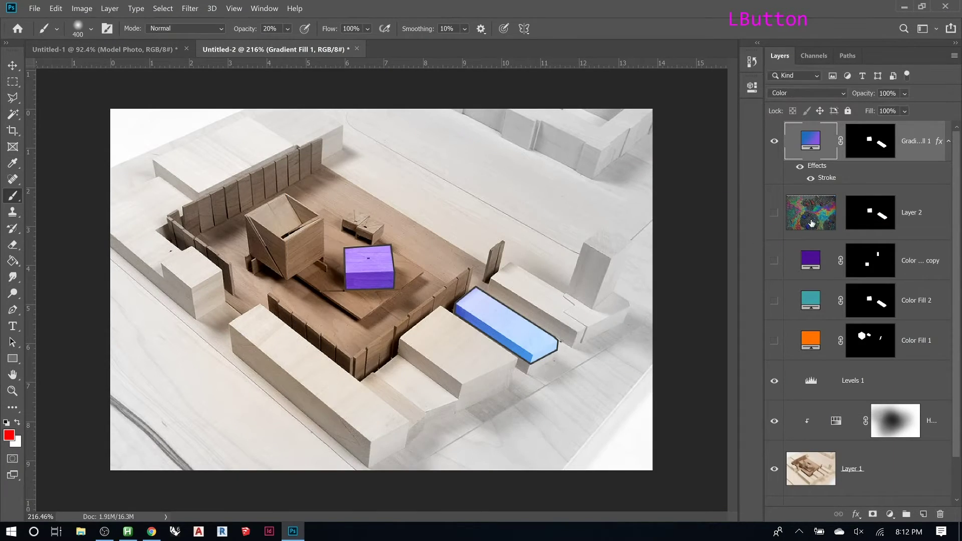
# Delete the hidden texture layer, Layer 2
pyautogui.click(812, 217)
pyautogui.press('Delete')
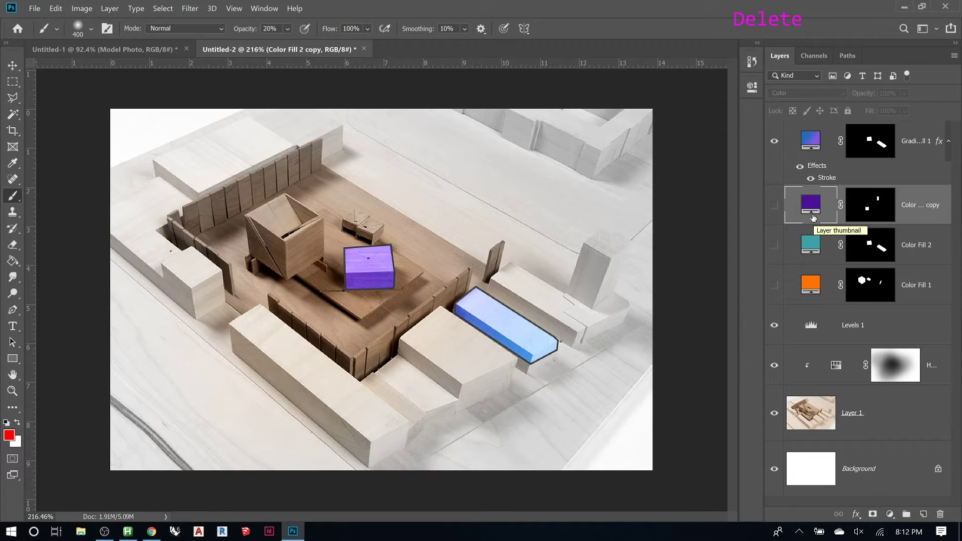
# Outline one wall panel behind the open wooden box with the Polygonal Lasso and fill it with white on the Gradient Fill 1 mask
pyautogui.click(869, 150)
pyautogui.press('m')
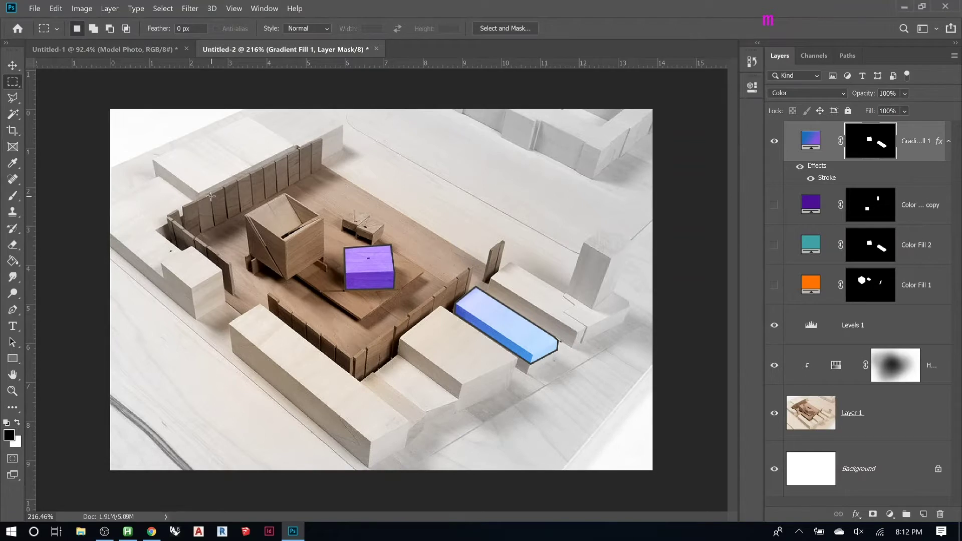
pyautogui.keyDown('alt'); pyautogui.scroll(-3, 202, 217); pyautogui.keyUp('alt')
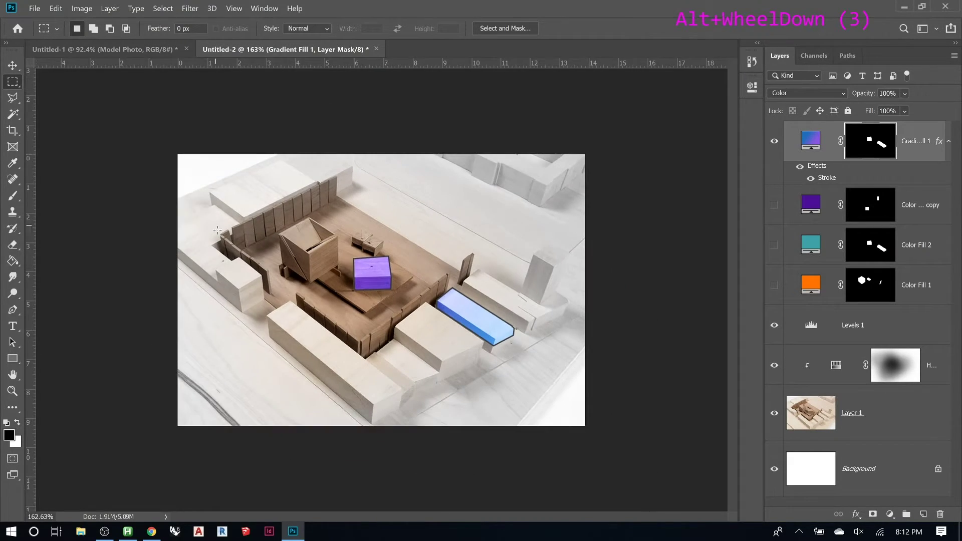
pyautogui.keyDown('alt'); pyautogui.scroll(9, 137, 173); pyautogui.keyUp('alt')
pyautogui.keyDown('alt'); pyautogui.scroll(4, 138, 173); pyautogui.keyUp('alt')
pyautogui.keyDown('alt'); pyautogui.scroll(4, 185, 130); pyautogui.keyUp('alt')
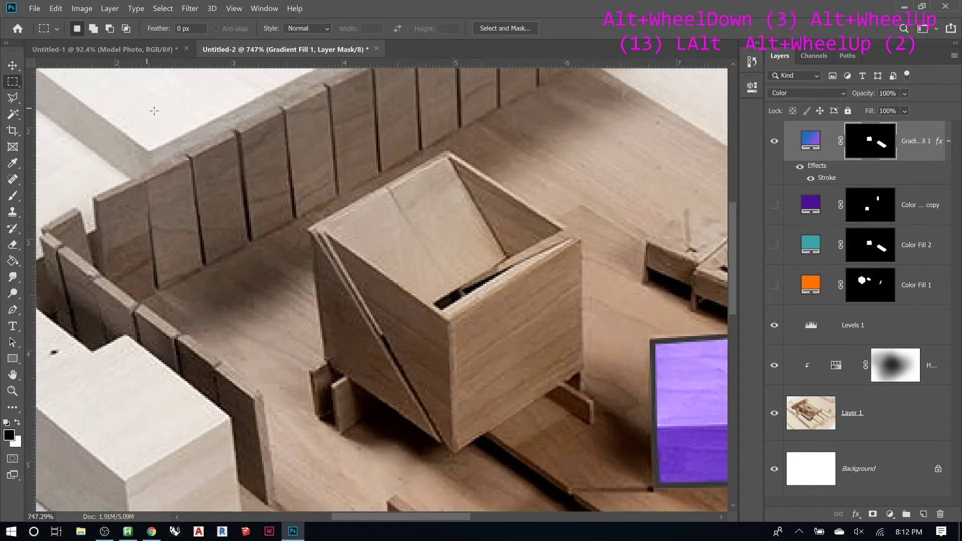
pyautogui.press('l')
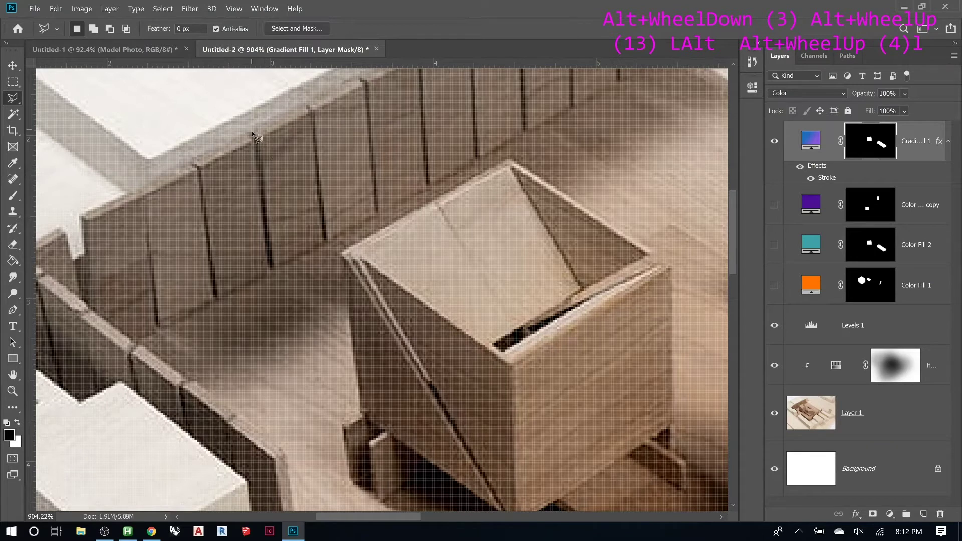
pyautogui.click(316, 116)
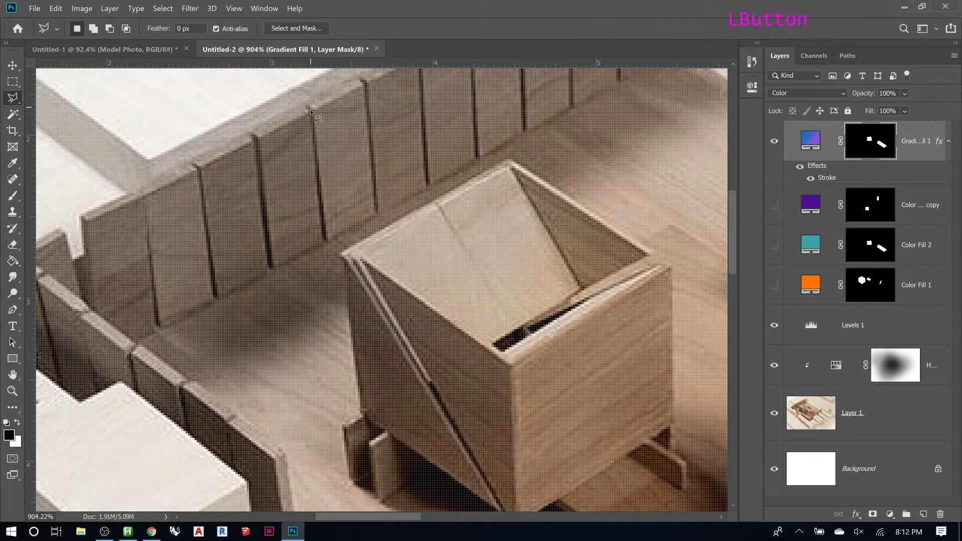
pyautogui.click(323, 245)
pyautogui.click(252, 131)
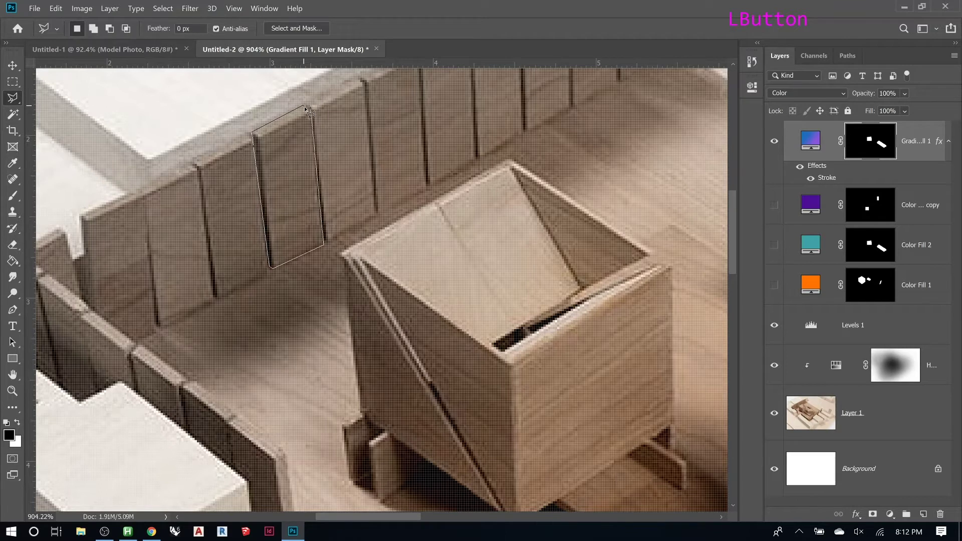
pyautogui.doubleClick(305, 108)
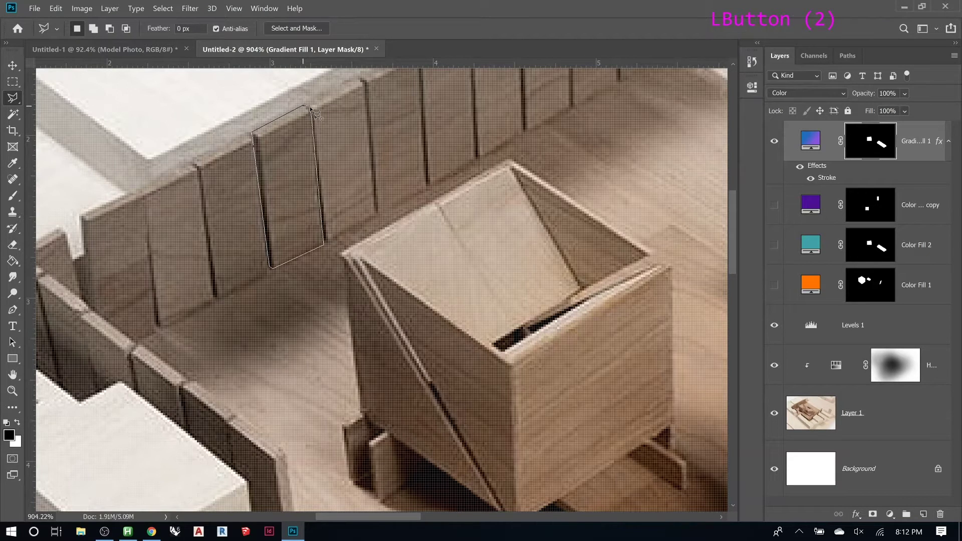
pyautogui.press('Escape')
pyautogui.click(882, 132)
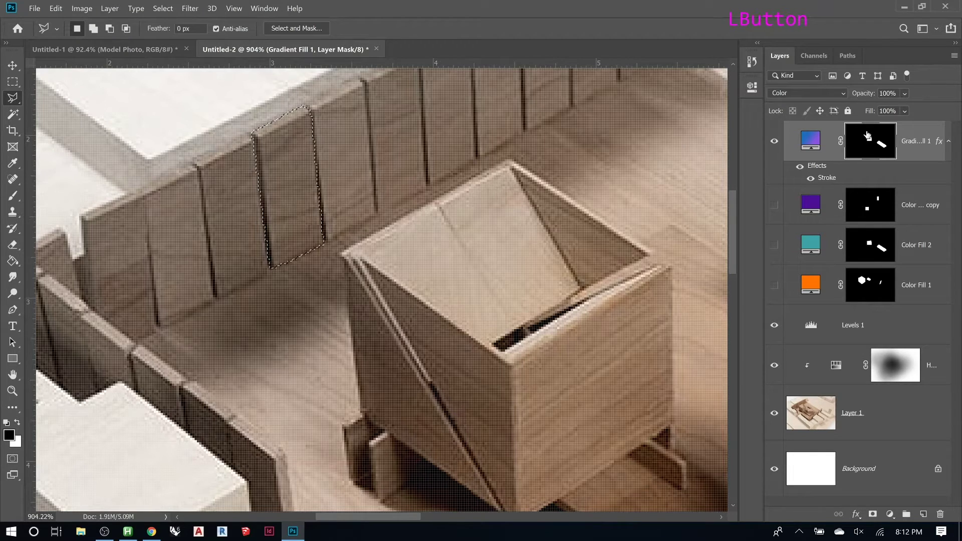
pyautogui.press('Delete')
# Start saving the document and create a new folder named Intro to Digital F19 on the Desktop
pyautogui.hotkey('ctrl', 's')
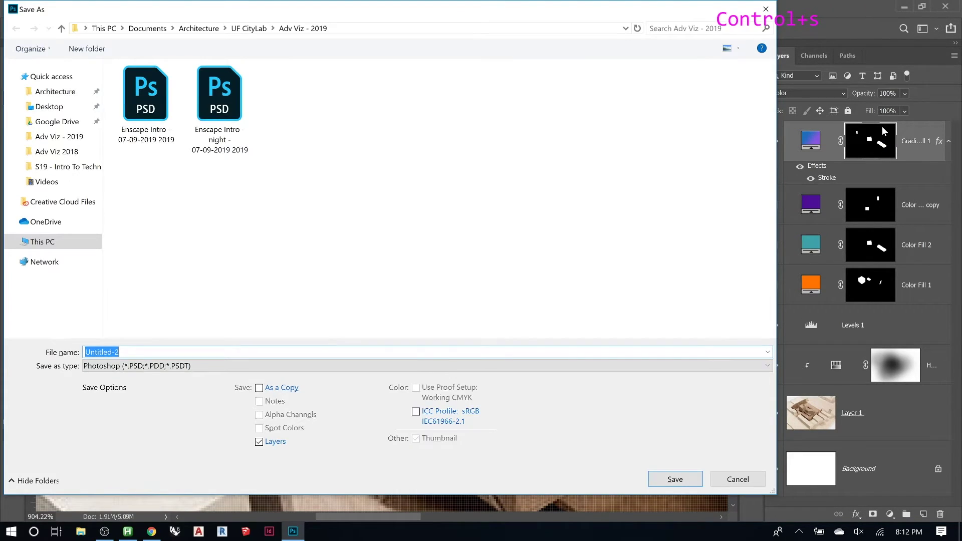
pyautogui.click(54, 110)
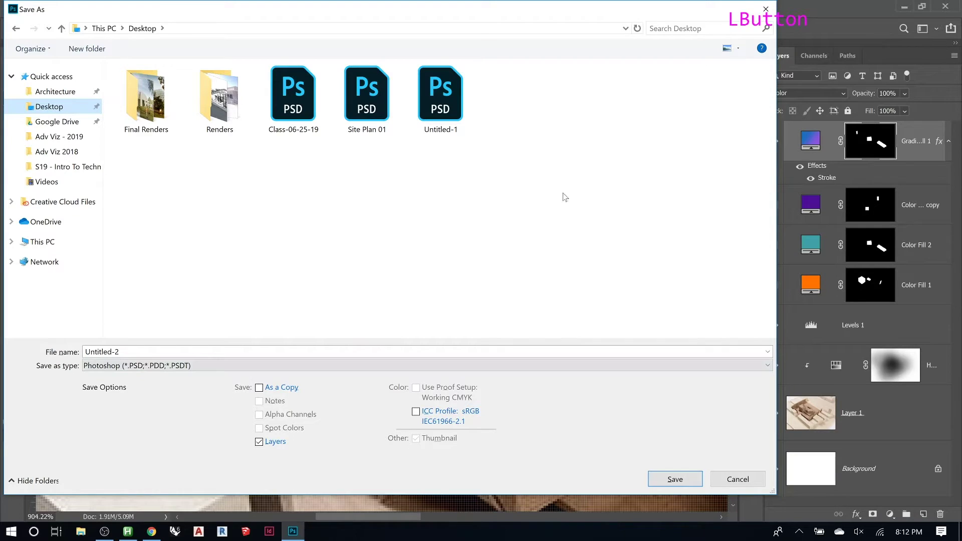
pyautogui.rightClick(150, 227)
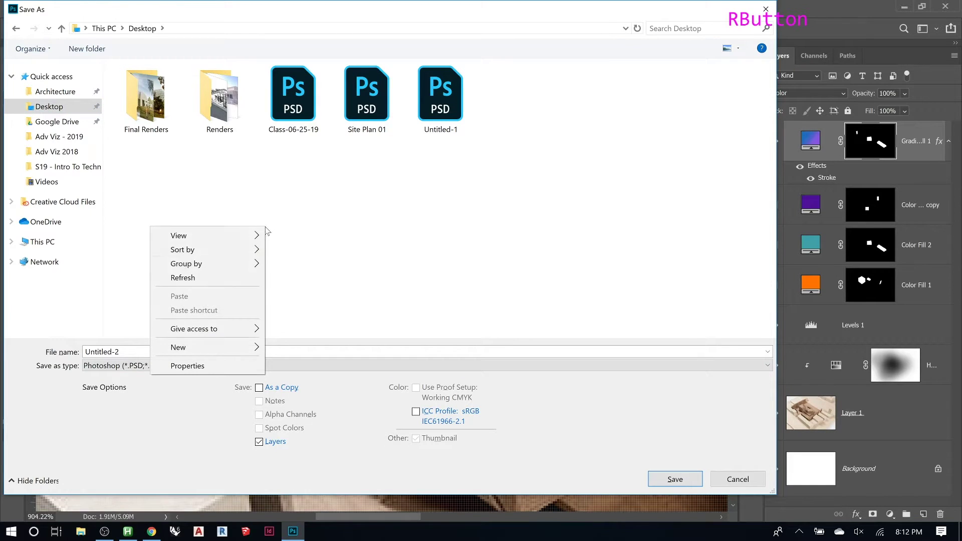
pyautogui.moveTo(207, 347)
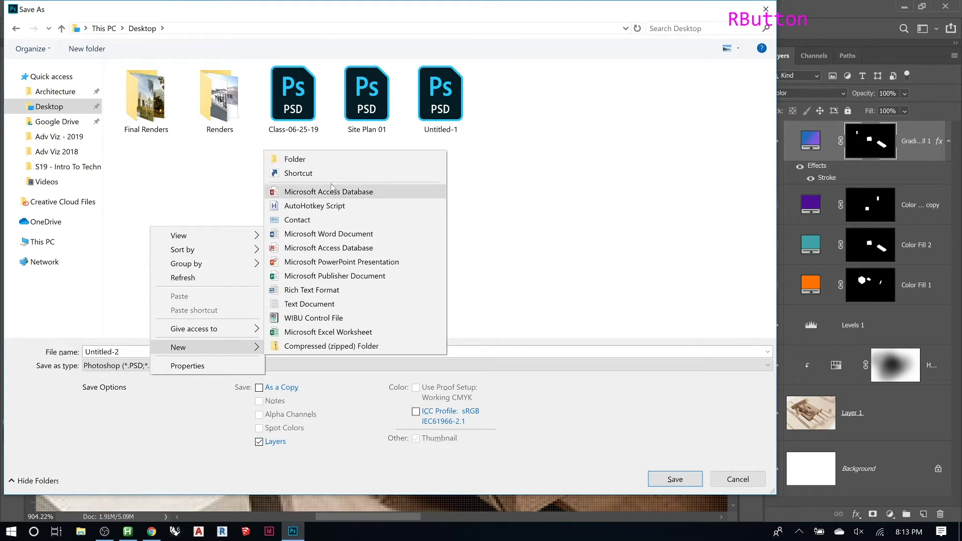
pyautogui.click(318, 160)
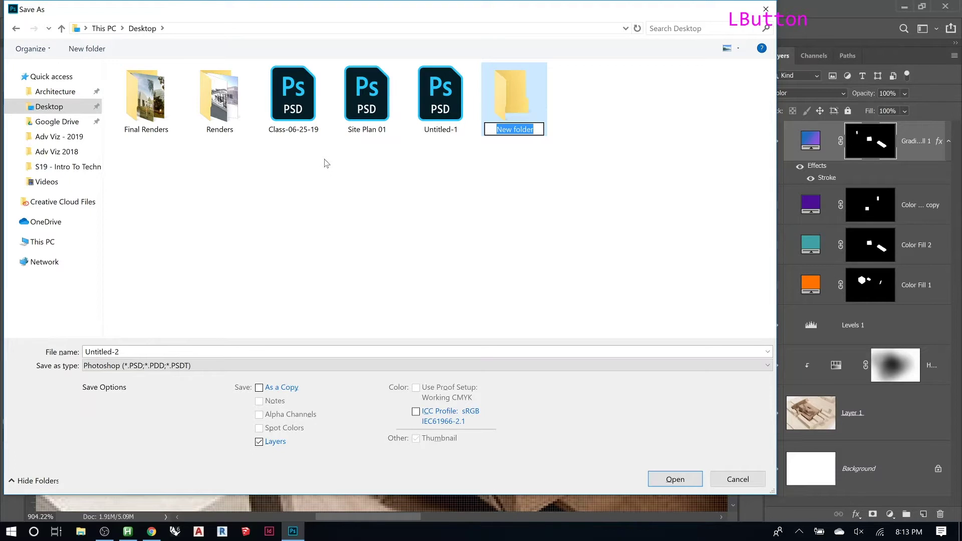
pyautogui.write('Intro ')
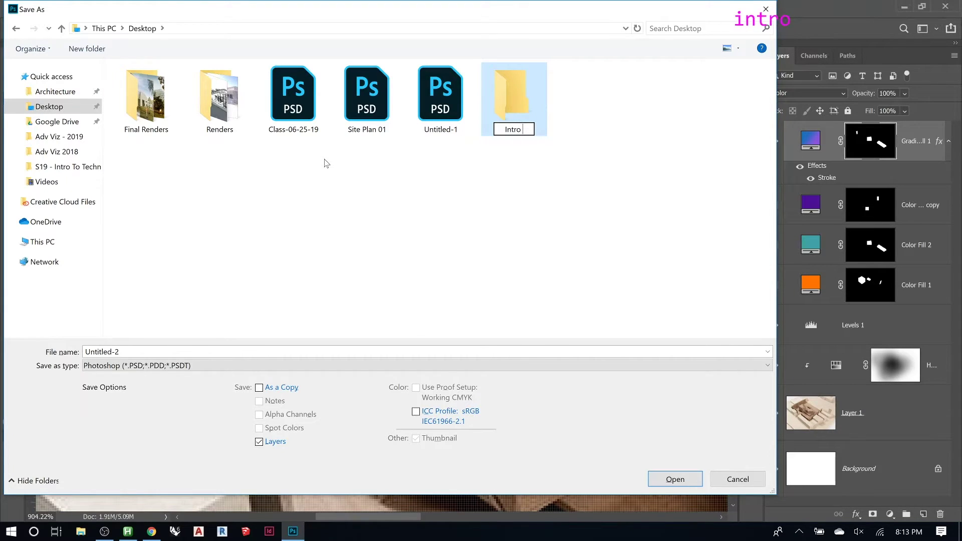
pyautogui.write('to Digital')
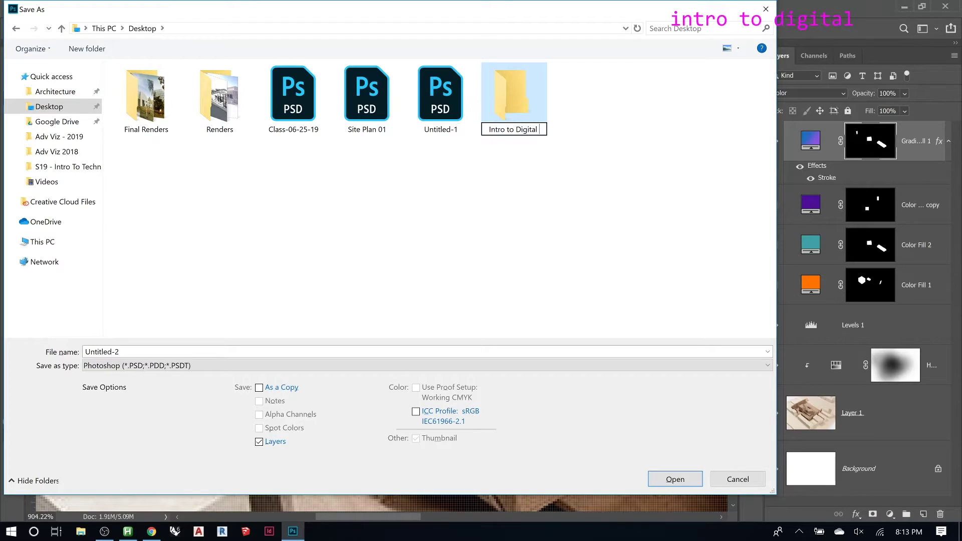
pyautogui.write(' f')
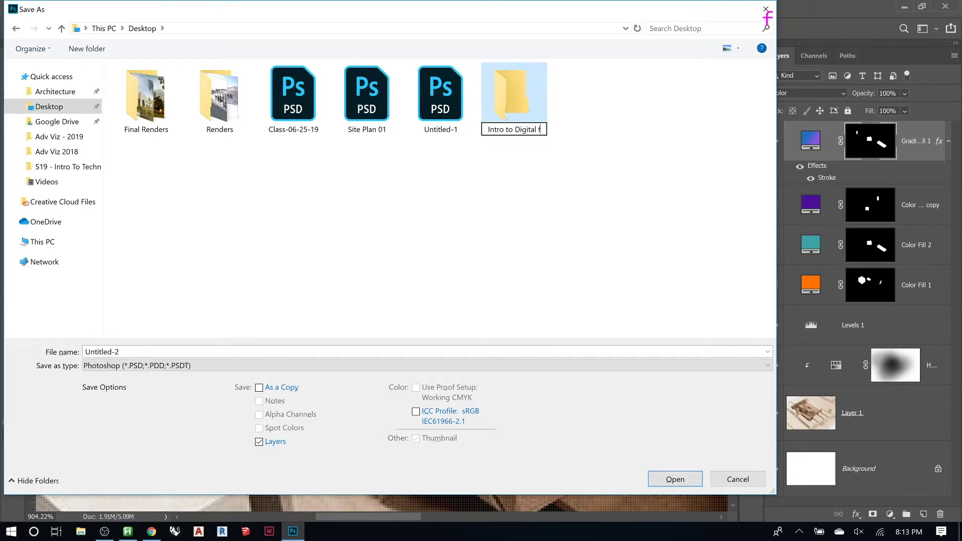
pyautogui.write('19')
pyautogui.press('BackSpace')
pyautogui.press('BackSpace')
pyautogui.press('BackSpace')
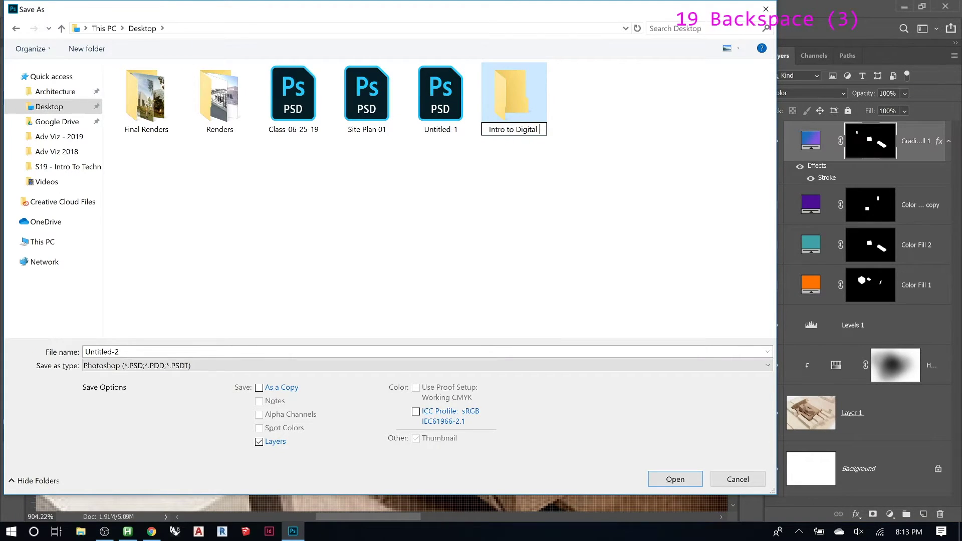
pyautogui.write('F19')
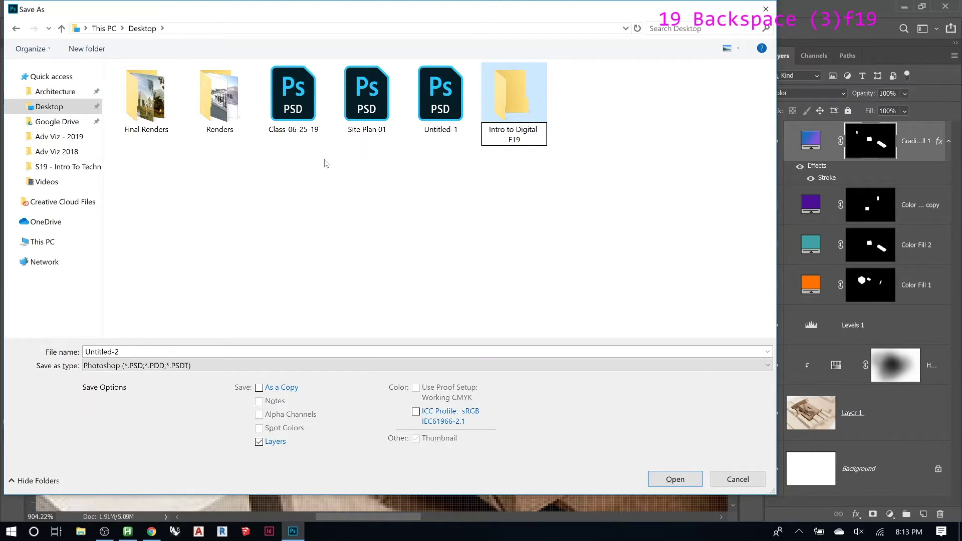
pyautogui.click(448, 241)
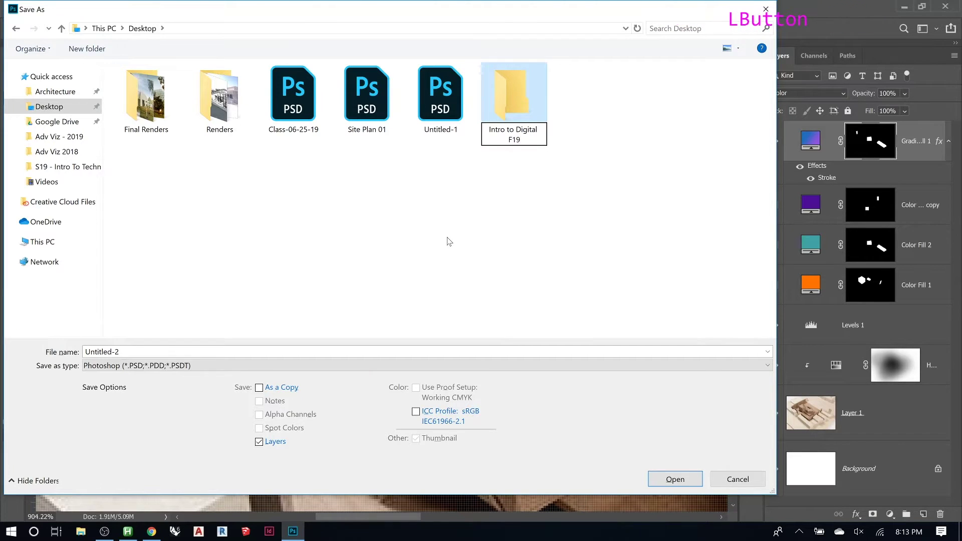
# Save the document in the Intro to Digital F19 folder as Model Diagrams - 01 in Photoshop format with Maximize Compatibility
pyautogui.doubleClick(517, 107)
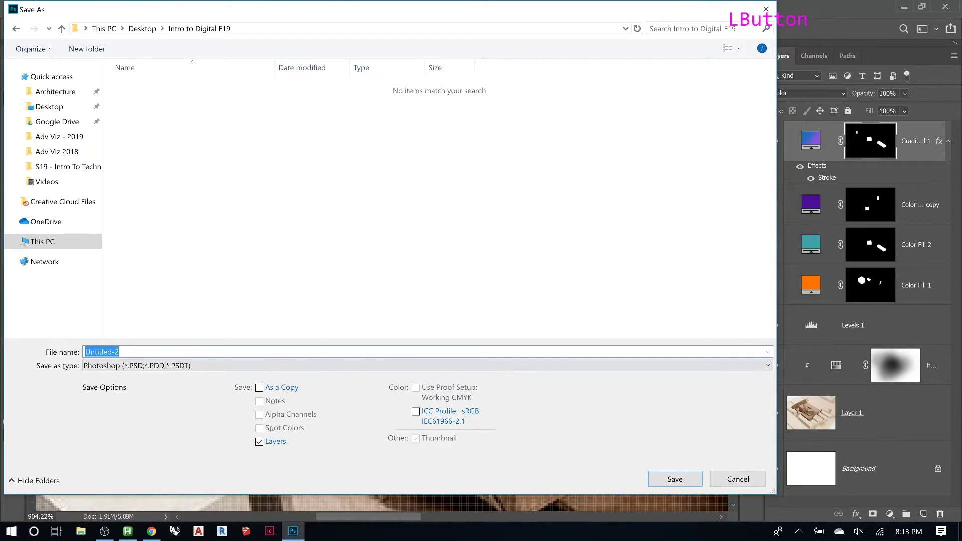
pyautogui.write('Model')
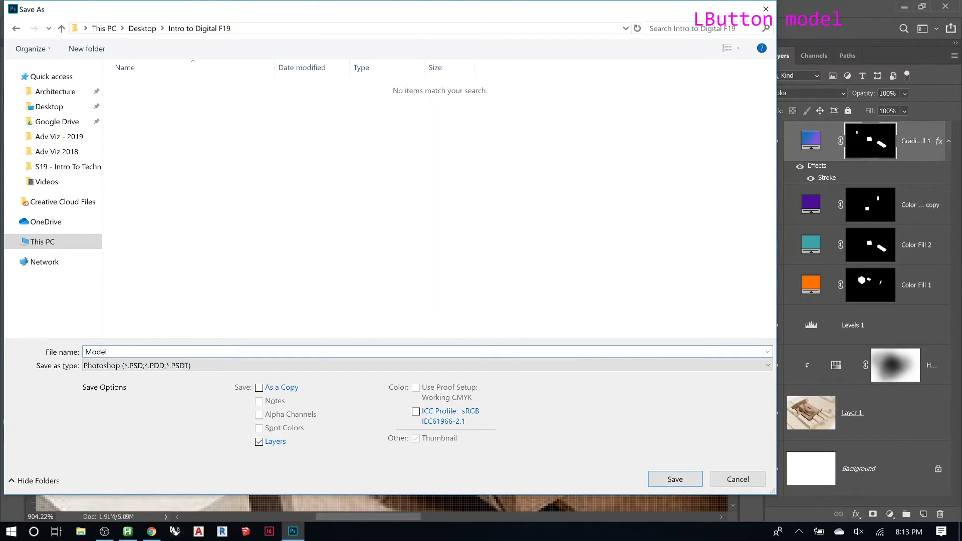
pyautogui.write(' Im')
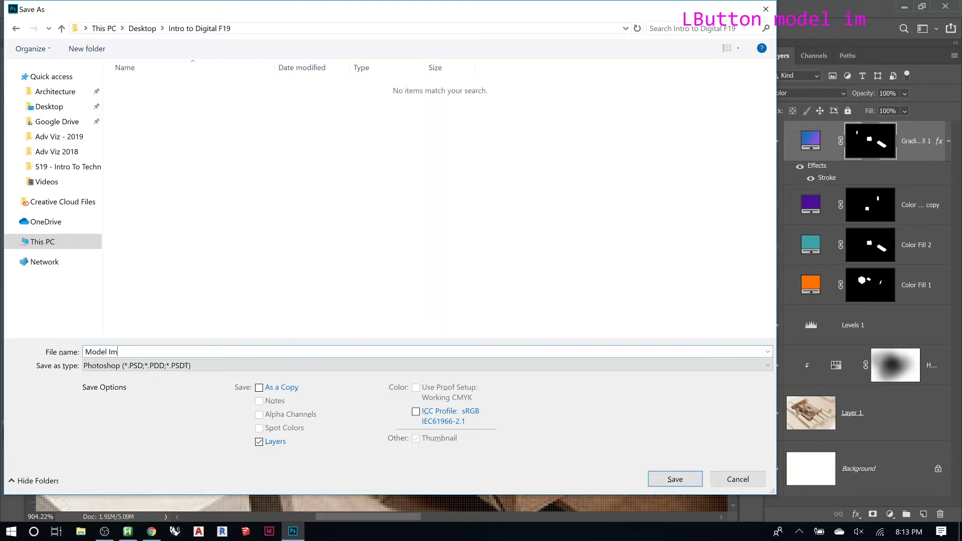
pyautogui.press('BackSpace')
pyautogui.press('BackSpace')
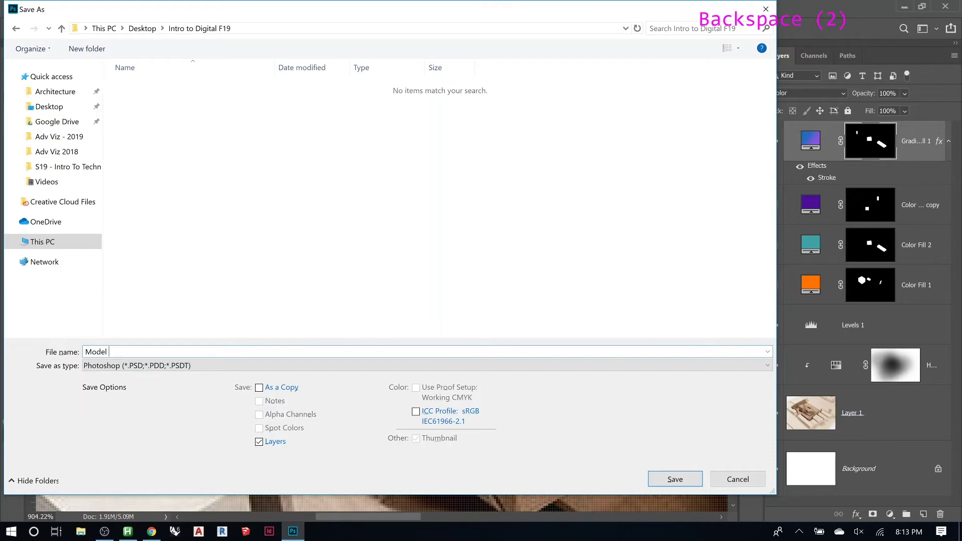
pyautogui.write('A')
pyautogui.press('BackSpace')
pyautogui.press('BackSpace')
pyautogui.write('Diagra')
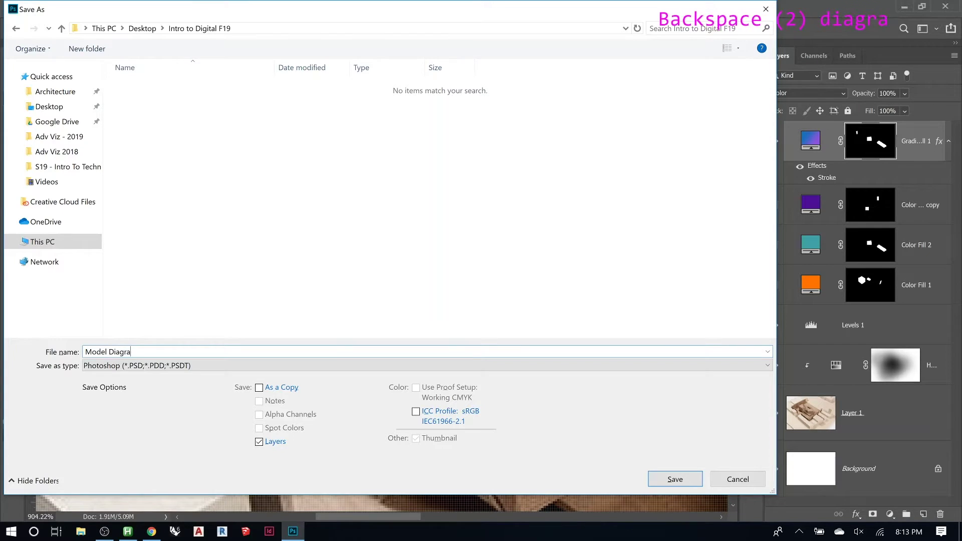
pyautogui.write('ms - 01')
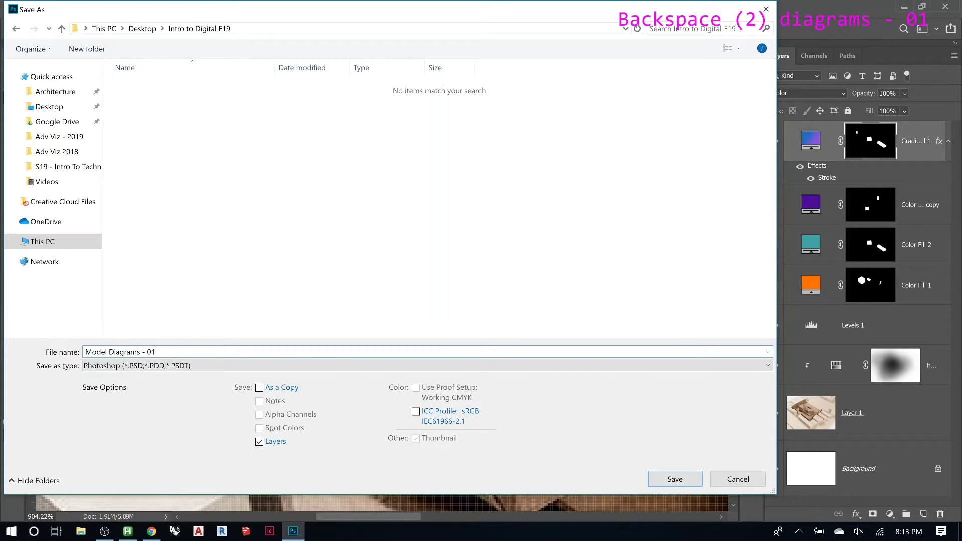
pyautogui.click(669, 481)
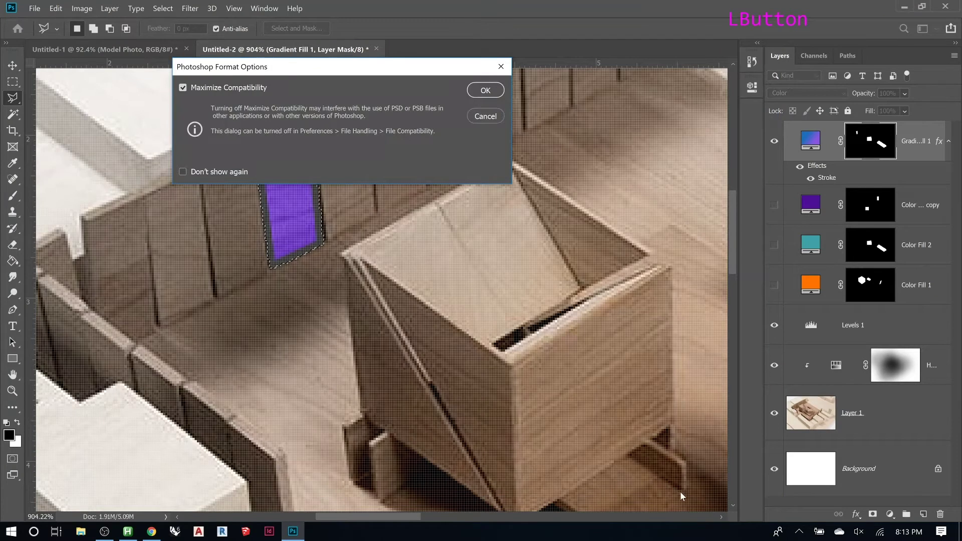
pyautogui.click(485, 90)
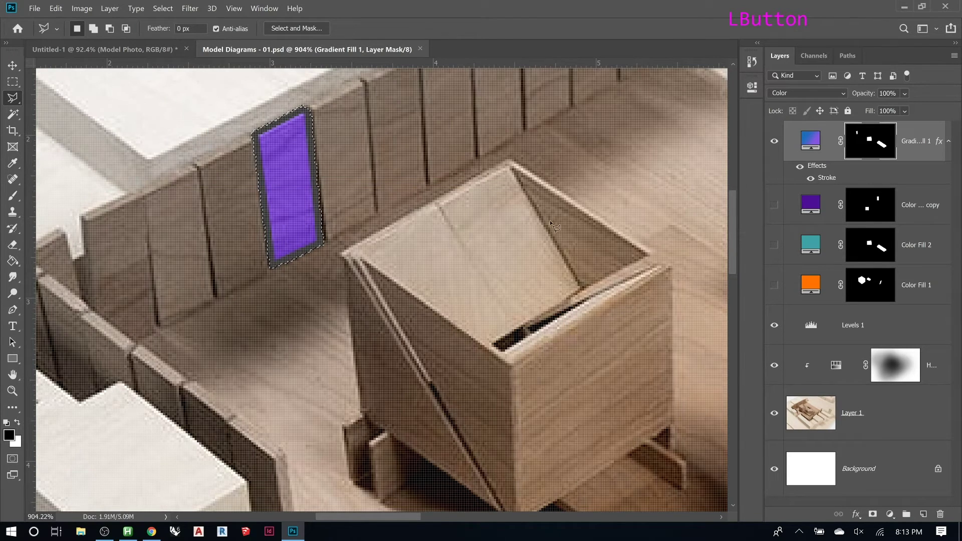
# Clear the wall panel selection, and briefly show the hidden Color Fill 2 copy layer to check which areas it colors
pyautogui.hotkey('ctrl', '0')
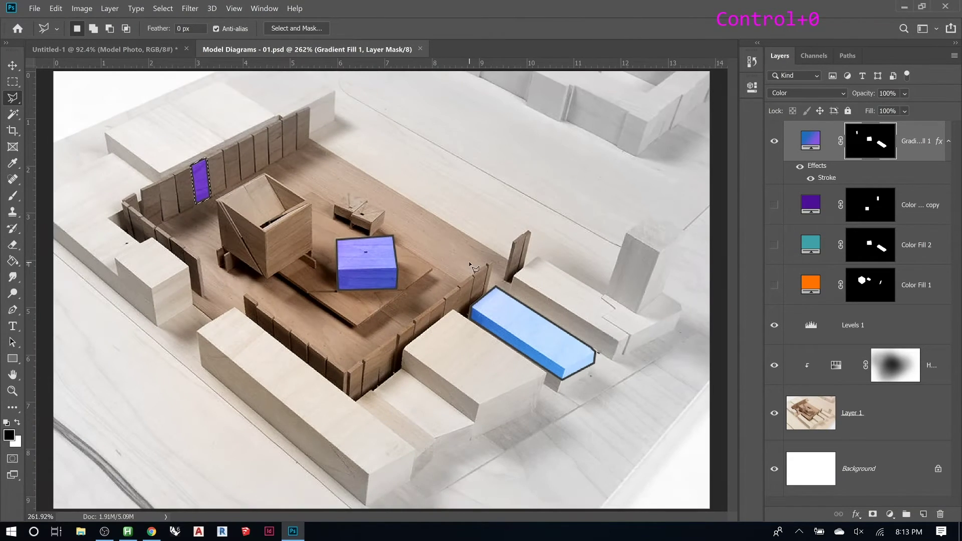
pyautogui.hotkey('ctrl', 'd')
pyautogui.click(921, 209)
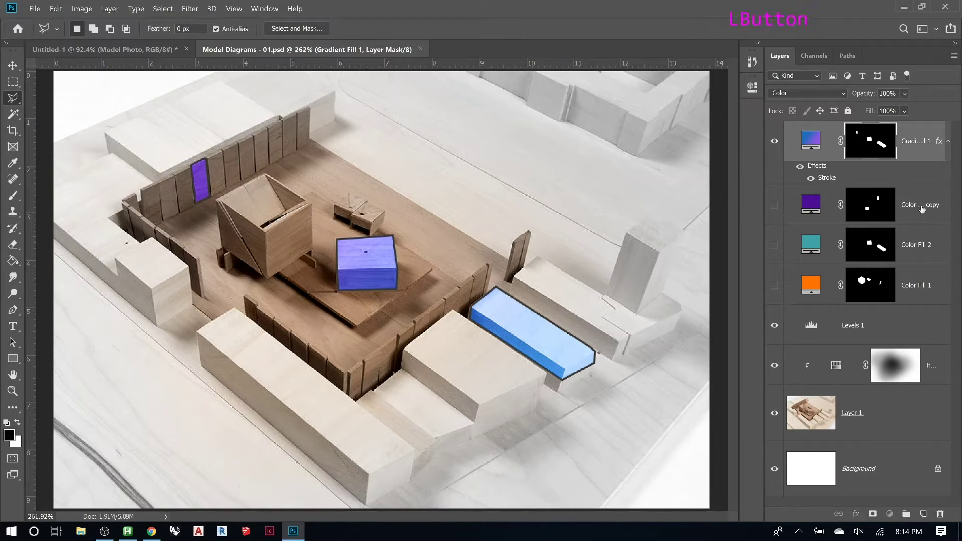
pyautogui.click(774, 212)
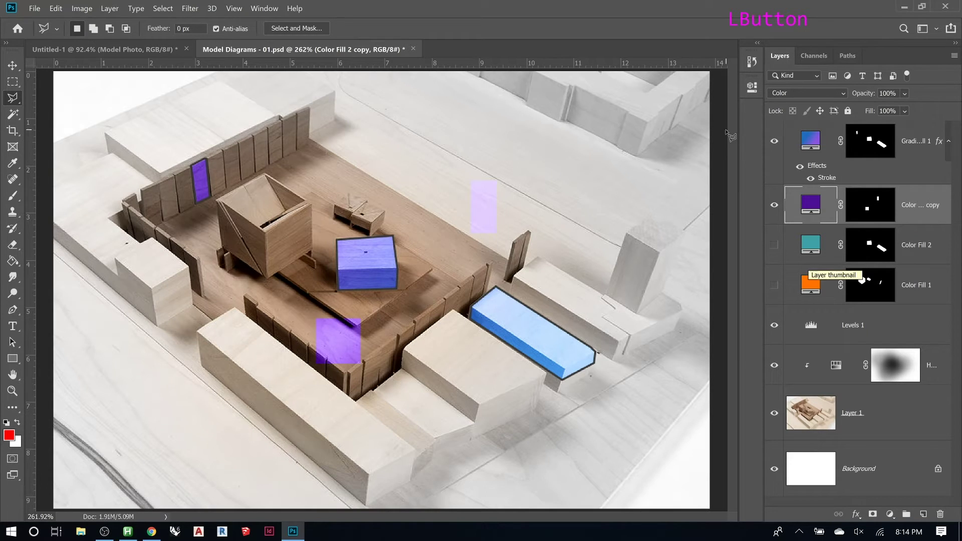
pyautogui.click(775, 204)
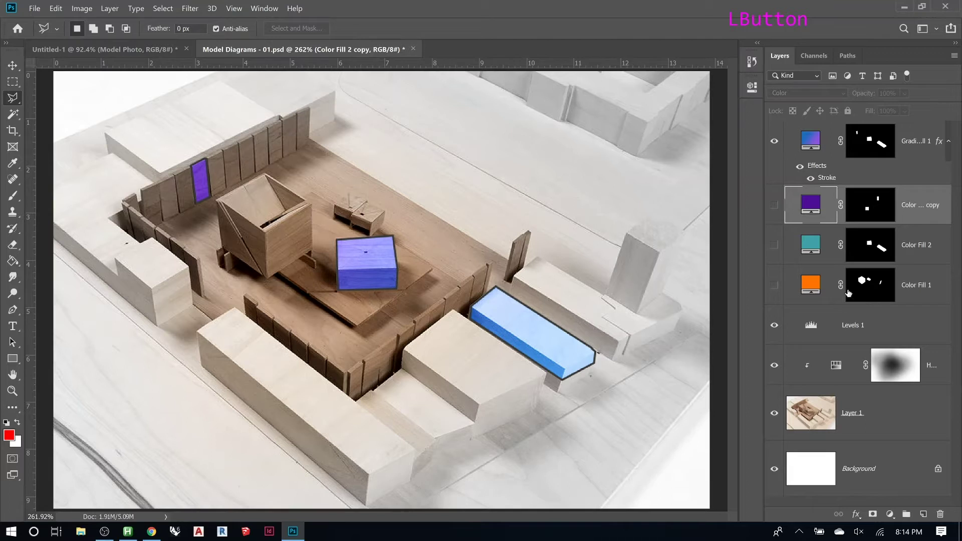
# Make the orange Color Fill 1 layer visible and rename it Orange Highlight
pyautogui.click(908, 288)
pyautogui.click(774, 285)
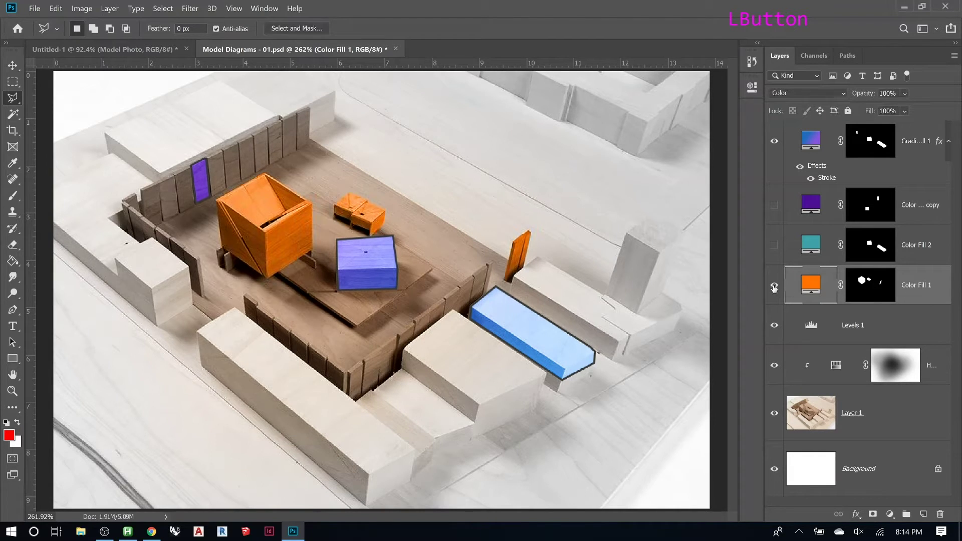
pyautogui.click(774, 285)
pyautogui.doubleClick(913, 285)
pyautogui.write('Oran')
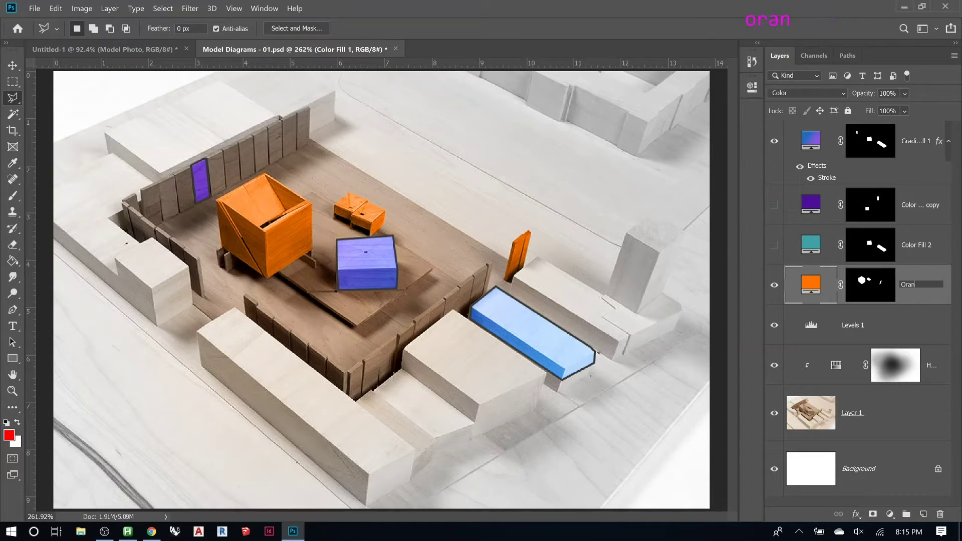
pyautogui.write('ge Highligt')
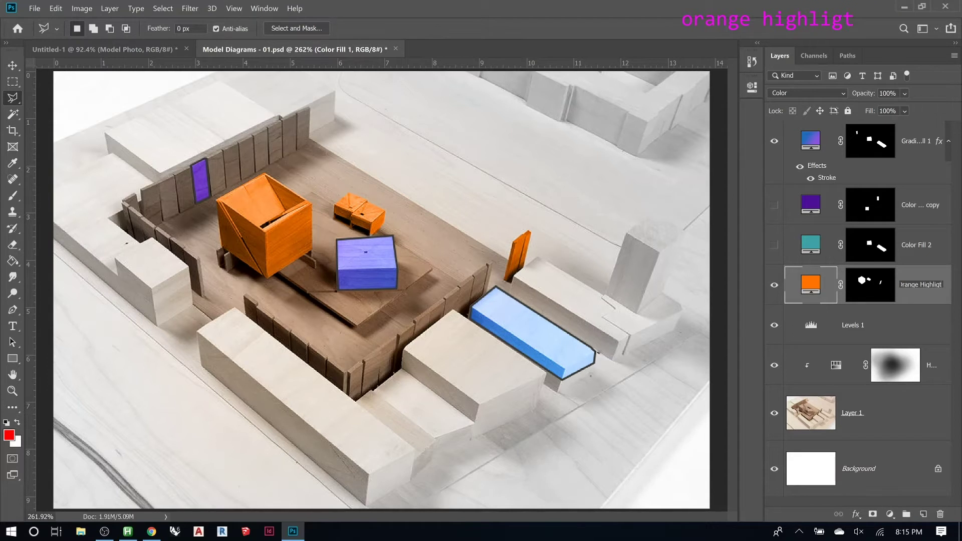
pyautogui.press('BackSpace')
pyautogui.write('ht')
# Rename the Color Fill 2 layer as Teal Highlight
pyautogui.click(910, 250)
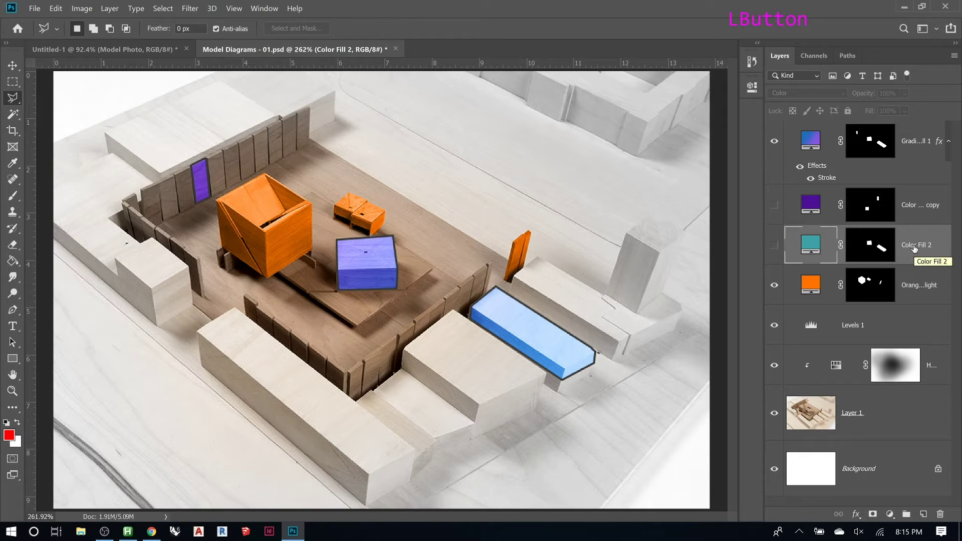
pyautogui.doubleClick(914, 247)
pyautogui.write('T')
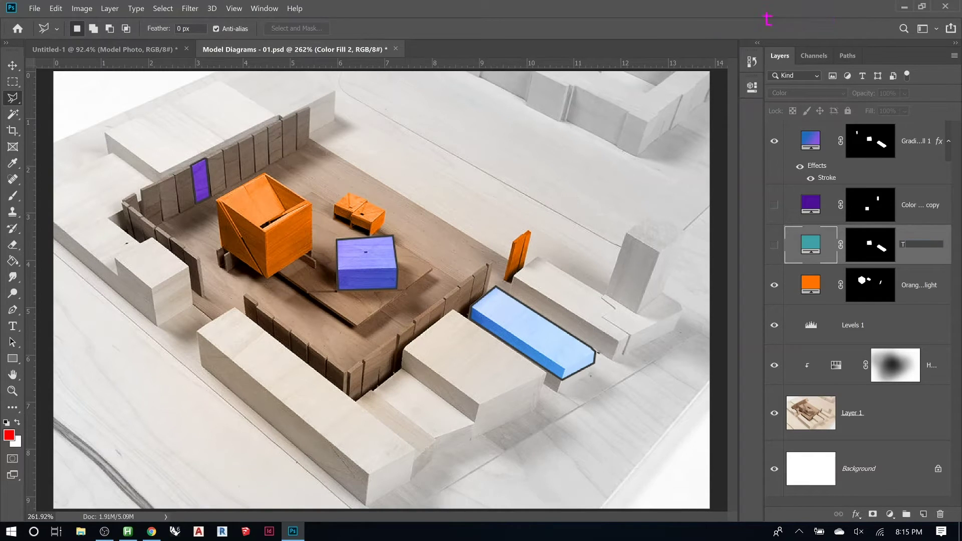
pyautogui.write('eal Highlight')
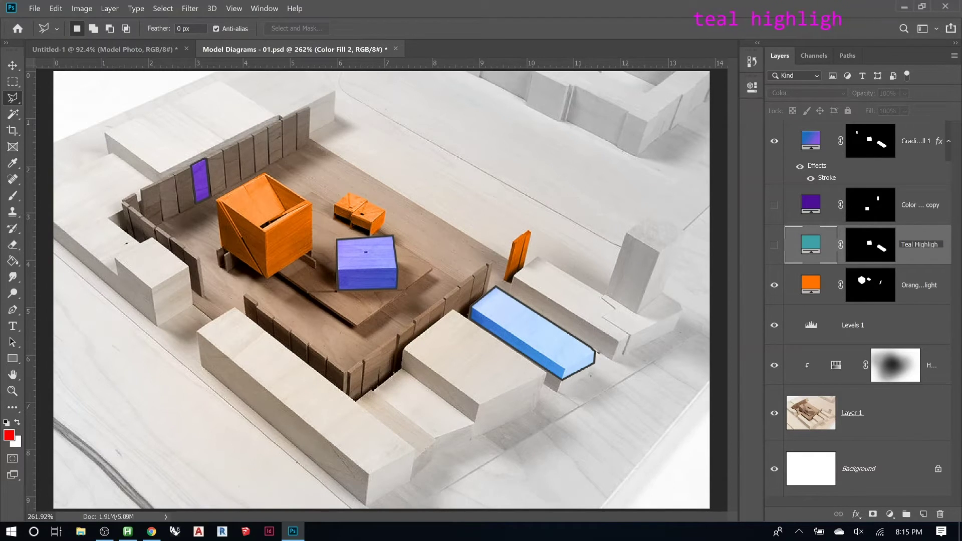
# Rename the Color Fill 2 copy layer as Purple Highlight
pyautogui.click(919, 207)
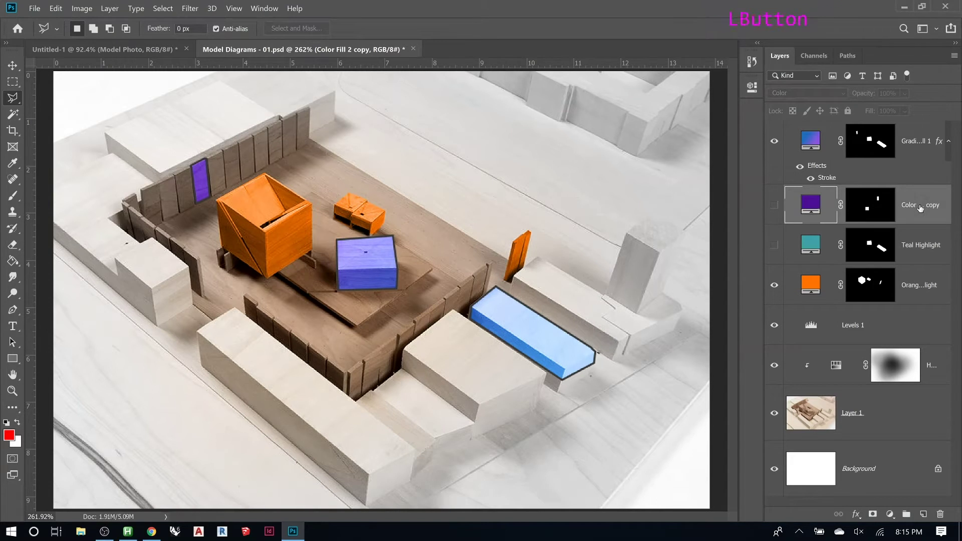
pyautogui.doubleClick(919, 205)
pyautogui.write('Put')
pyautogui.press('BackSpace')
pyautogui.write('rple Highlight')
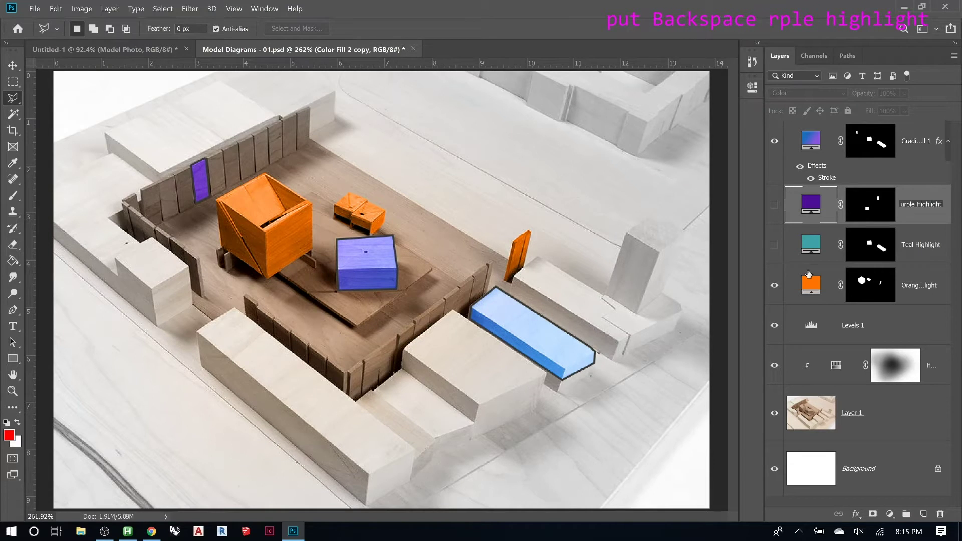
pyautogui.click(909, 146)
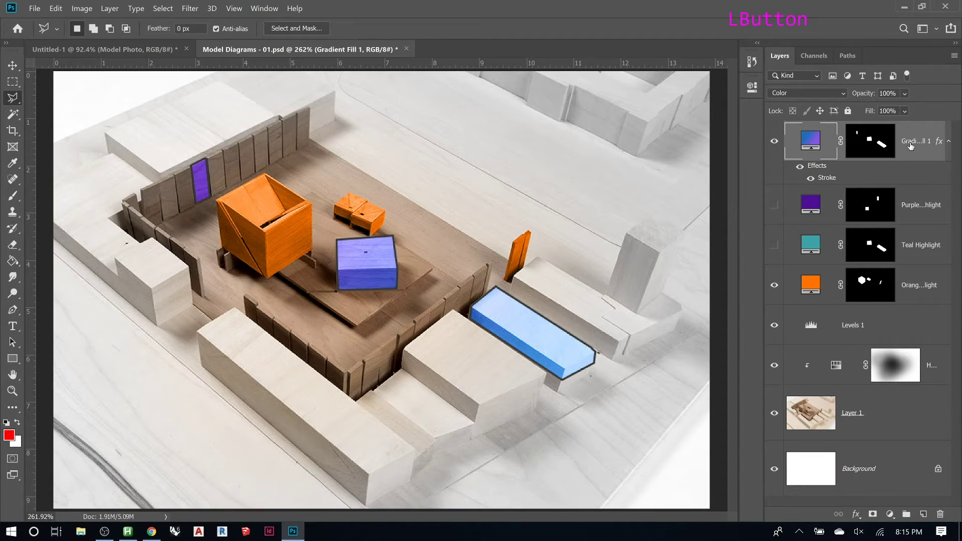
pyautogui.press('Escape')
# Rename the model photo layer, Layer 1, as Model Image
pyautogui.click(851, 416)
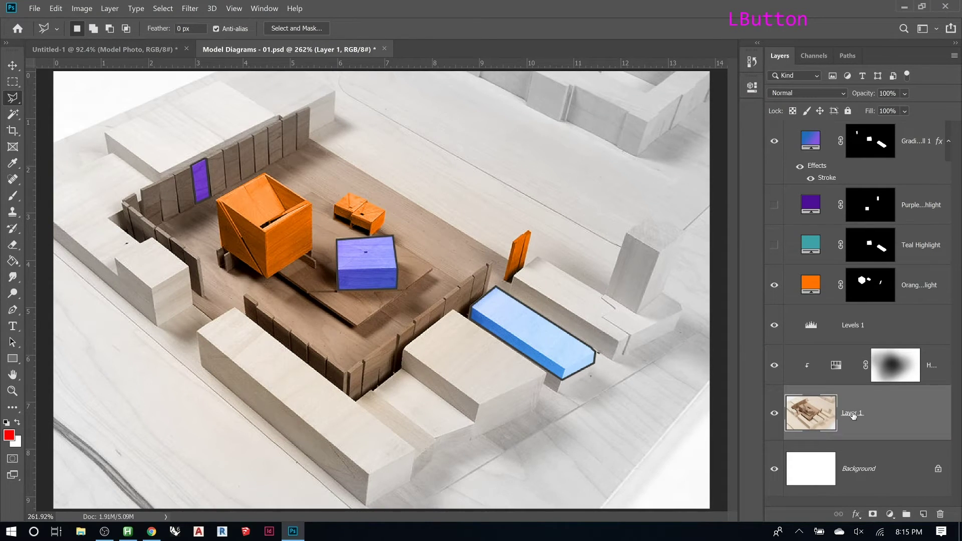
pyautogui.doubleClick(853, 413)
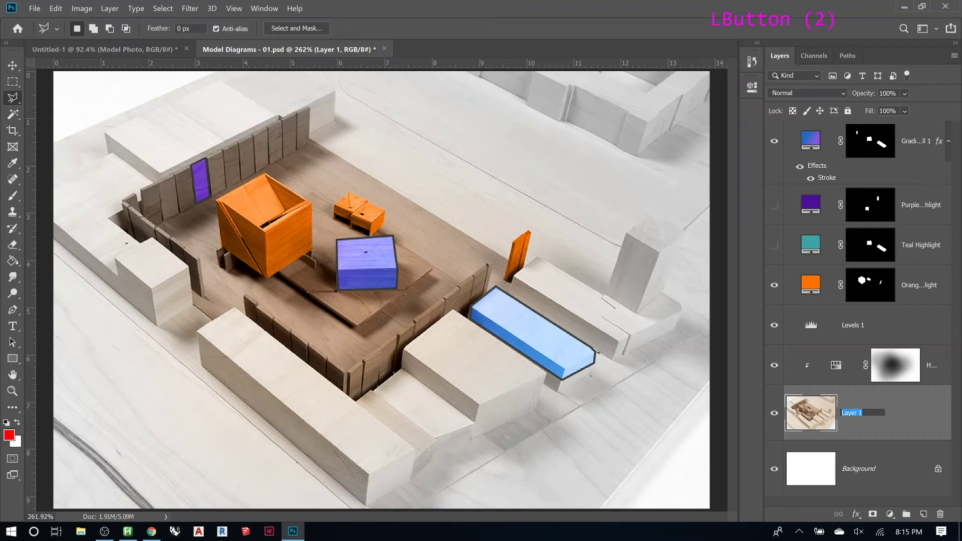
pyautogui.write('Model Image')
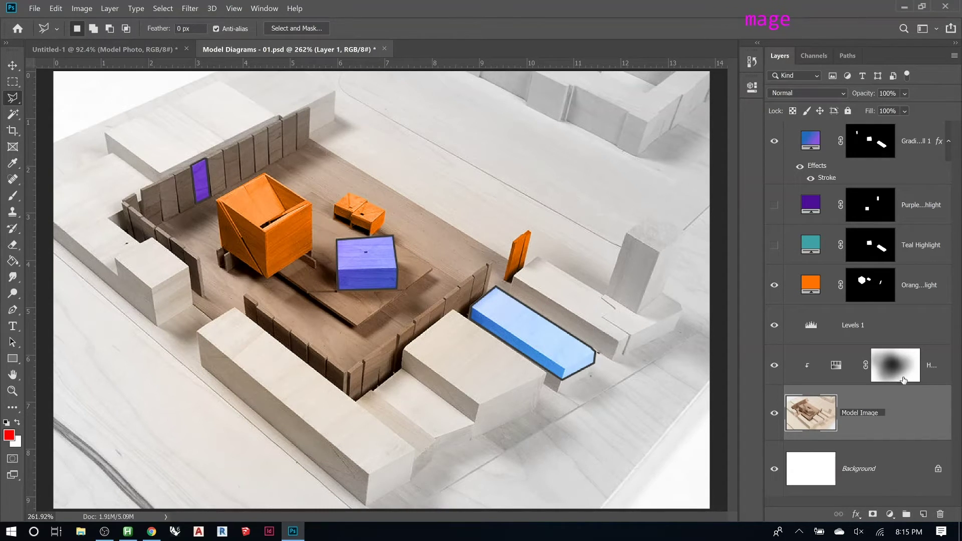
pyautogui.click(903, 344)
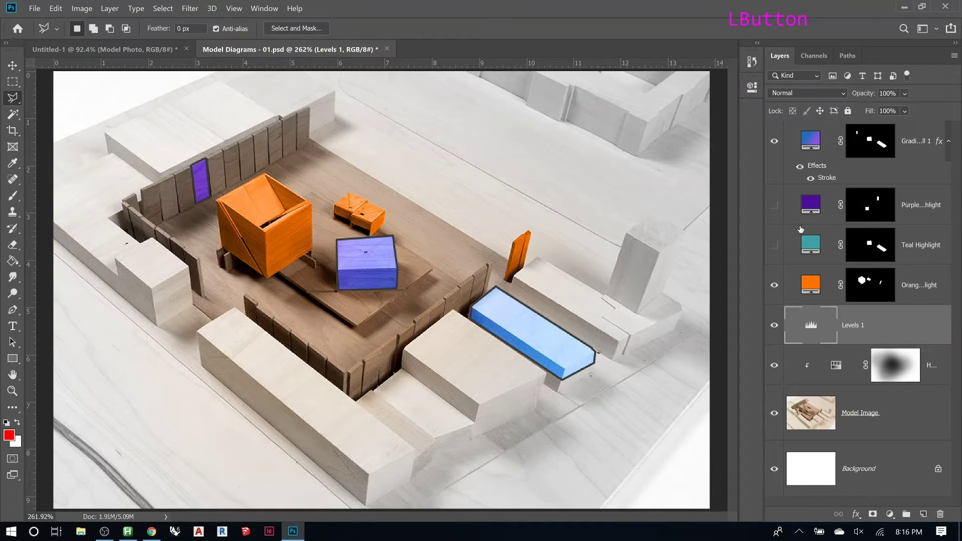
pyautogui.scroll(2, 881, 201)
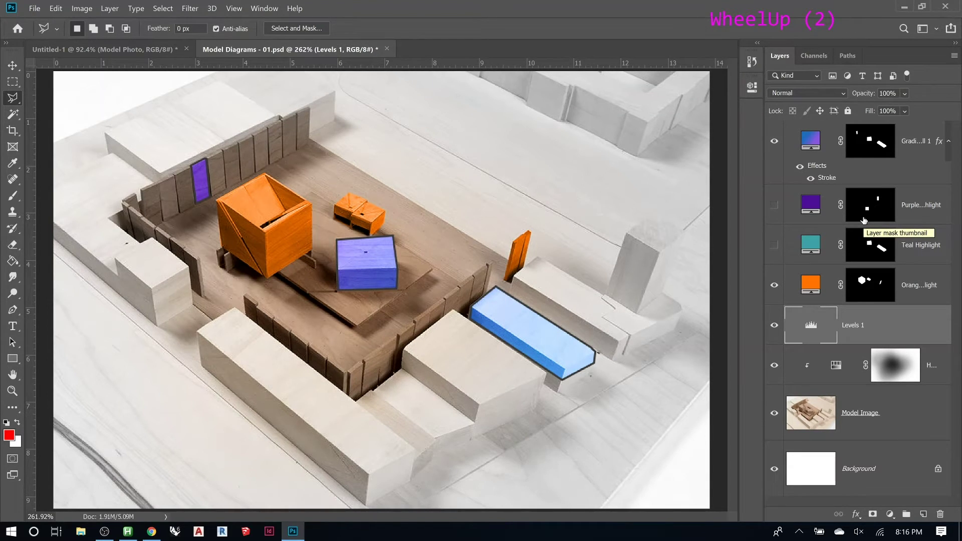
# In the Untitled-1 document, delete the Background and Levels 1 layers so that only Model Photo remains
pyautogui.click(166, 47)
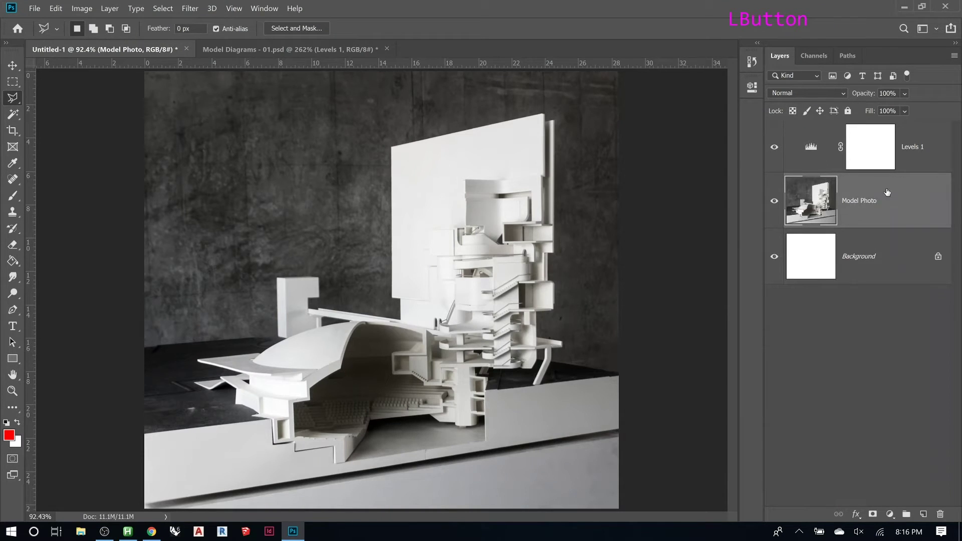
pyautogui.click(938, 257)
pyautogui.press('Delete')
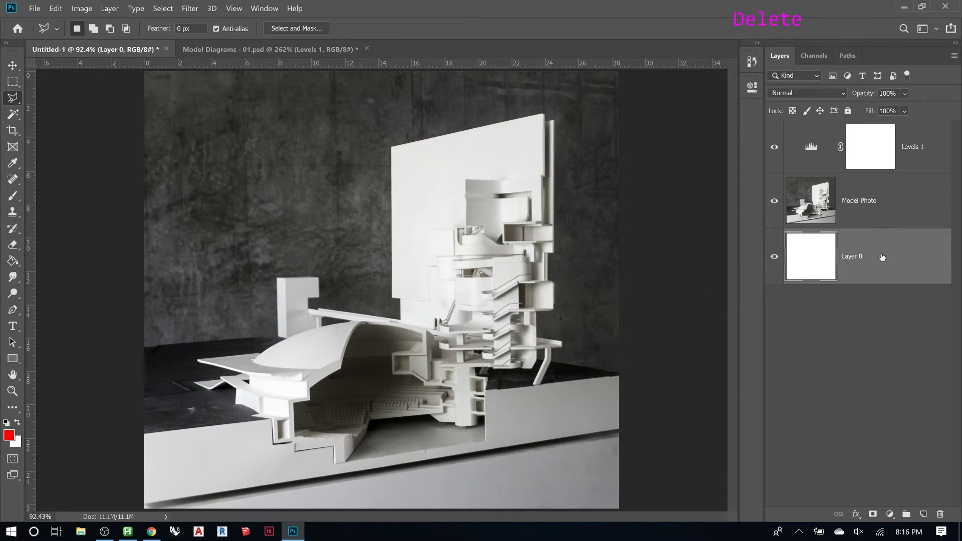
pyautogui.click(893, 167)
pyautogui.click(828, 217)
pyautogui.click(920, 157)
pyautogui.press('Delete')
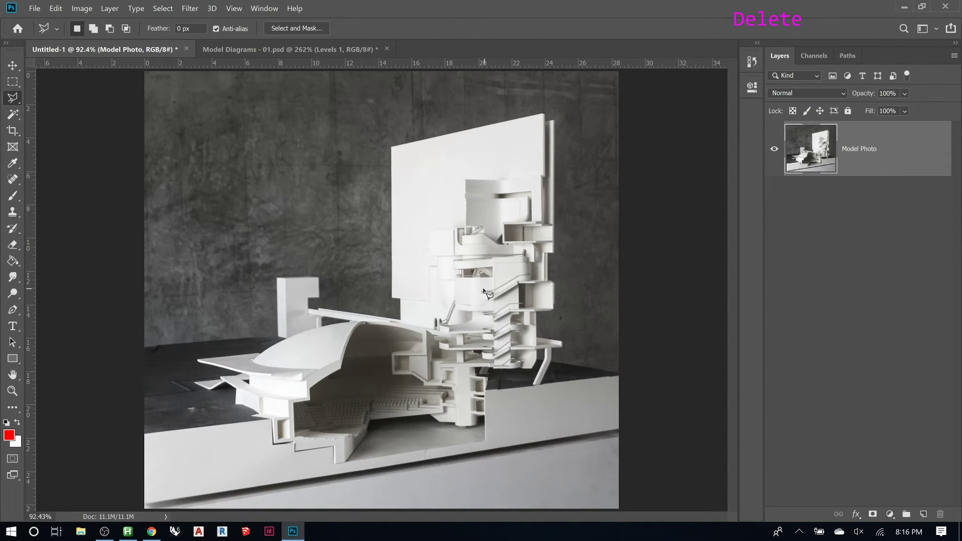
# Cut a rectangular area out of the dark wall on the Model Photo layer and clear the selection
pyautogui.press('m')
pyautogui.moveTo(276, 191); pyautogui.dragTo(365, 238)
pyautogui.press('Delete')
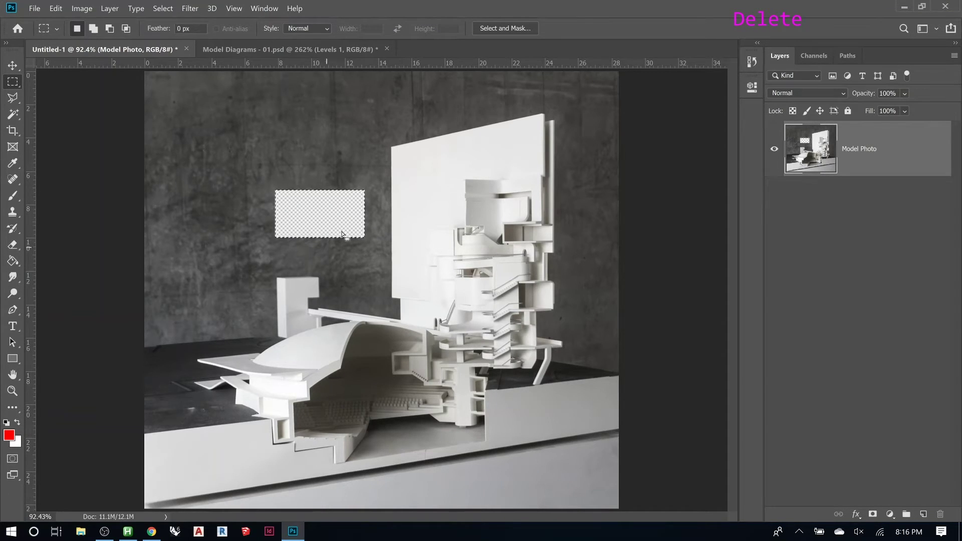
pyautogui.hotkey('ctrl', 'd')
# Select a small rectangle at the tall white panel's upper corner, look through the Fill contents options and cancel the fill
pyautogui.rightClick(436, 231)
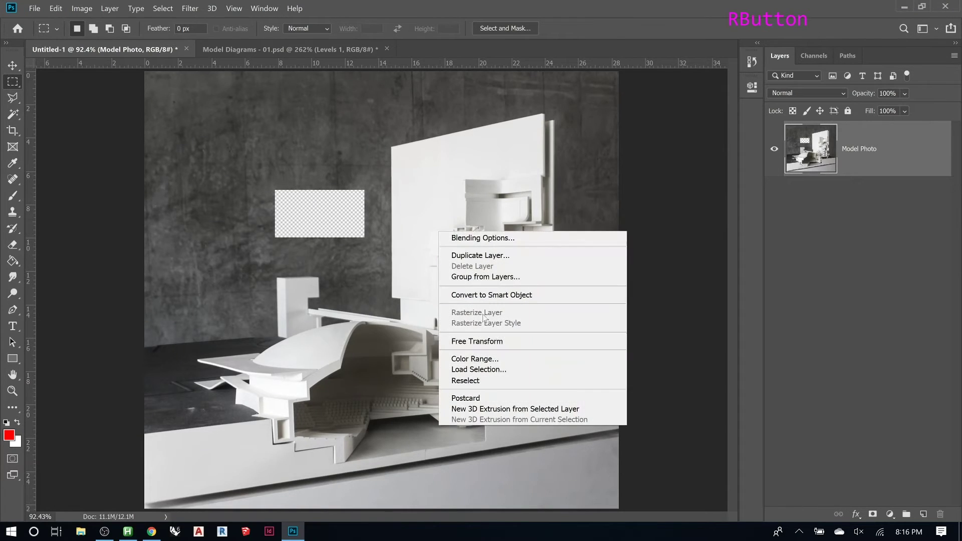
pyautogui.click(405, 244)
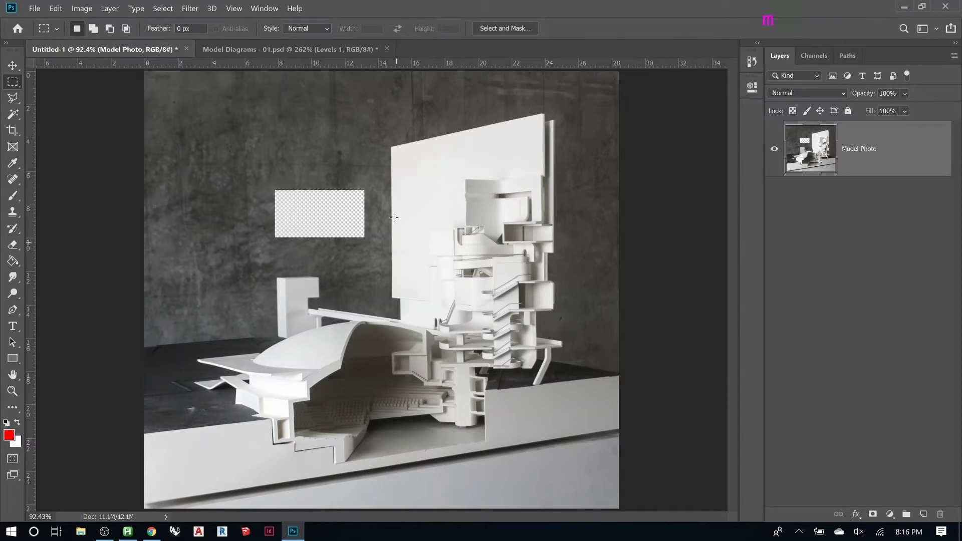
pyautogui.rightClick(386, 159)
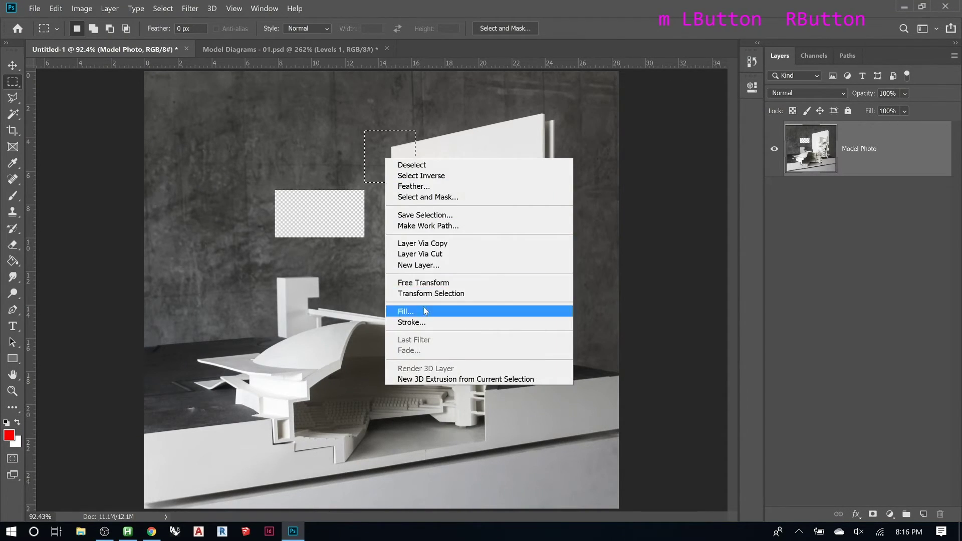
pyautogui.click(408, 311)
pyautogui.click(479, 132)
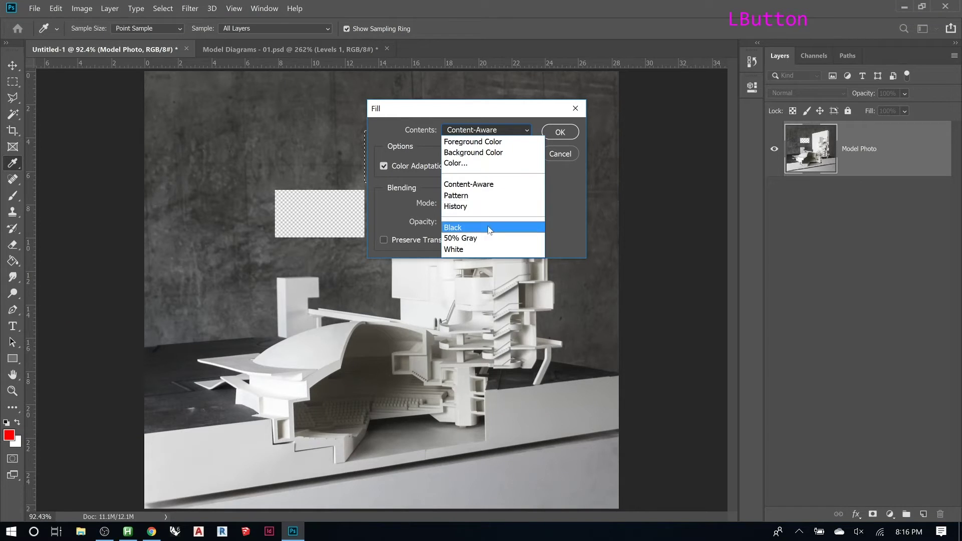
pyautogui.press('Escape')
pyautogui.click(560, 153)
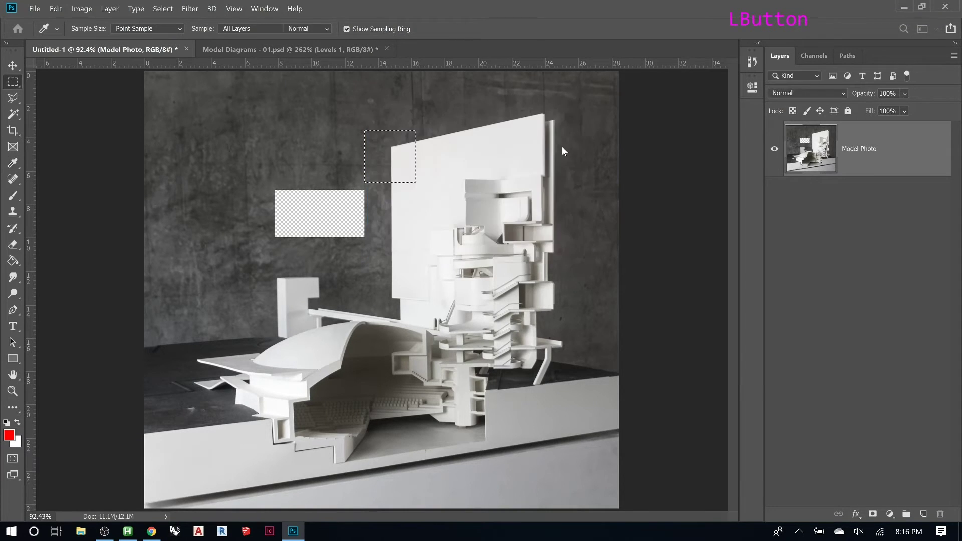
# Close the Untitled-1 document without saving it
pyautogui.click(186, 49)
pyautogui.click(548, 222)
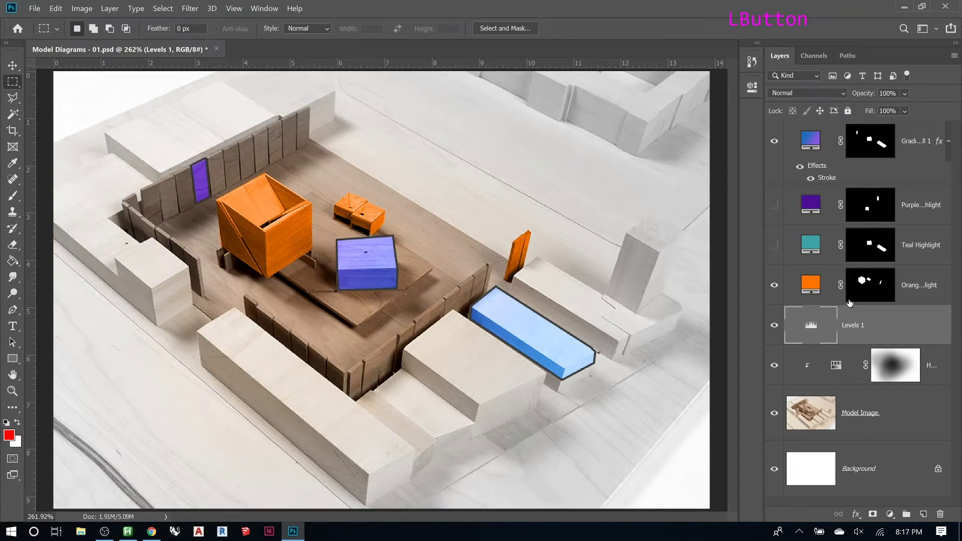
# Toggle the Orange Highlight layer's visibility off and on to compare the model photo with and without it
pyautogui.click(866, 147)
pyautogui.click(866, 147)
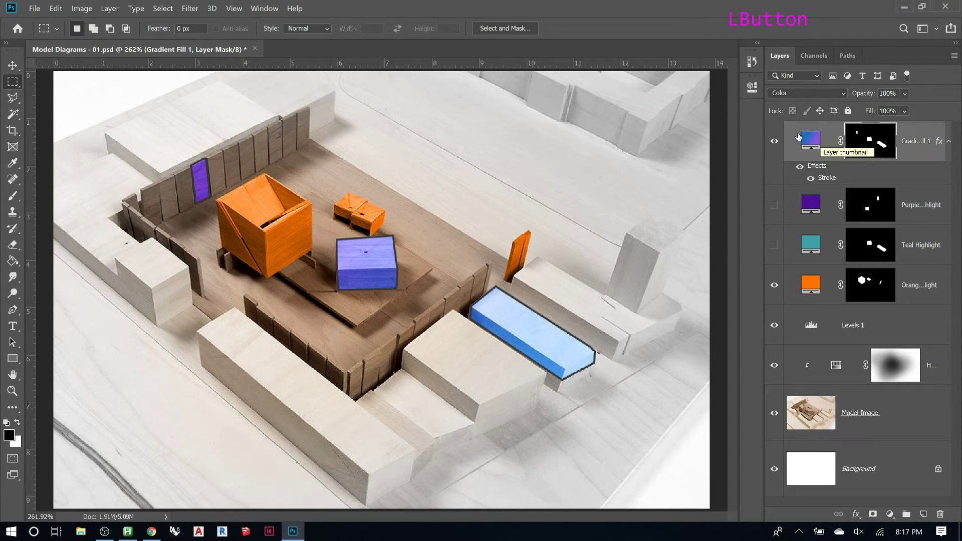
pyautogui.click(859, 328)
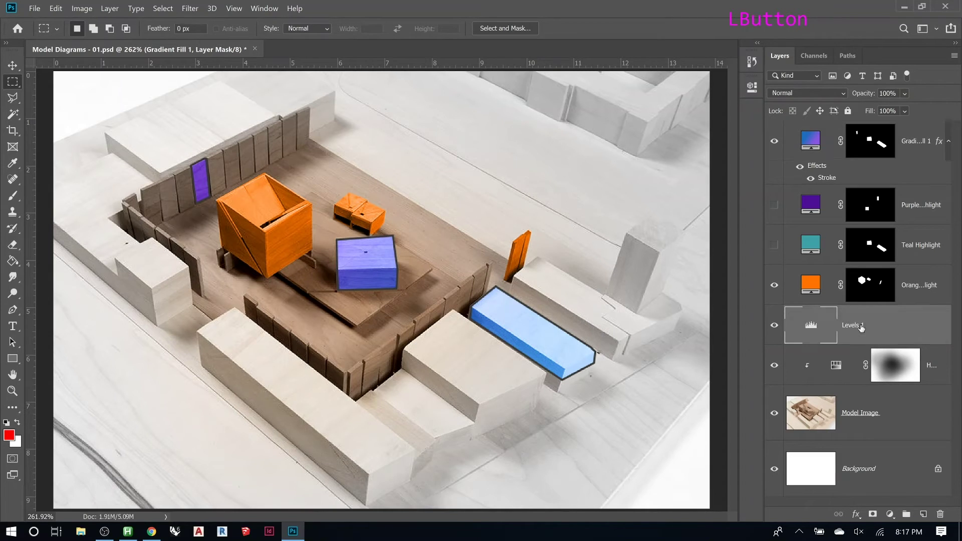
pyautogui.click(864, 292)
pyautogui.click(775, 289)
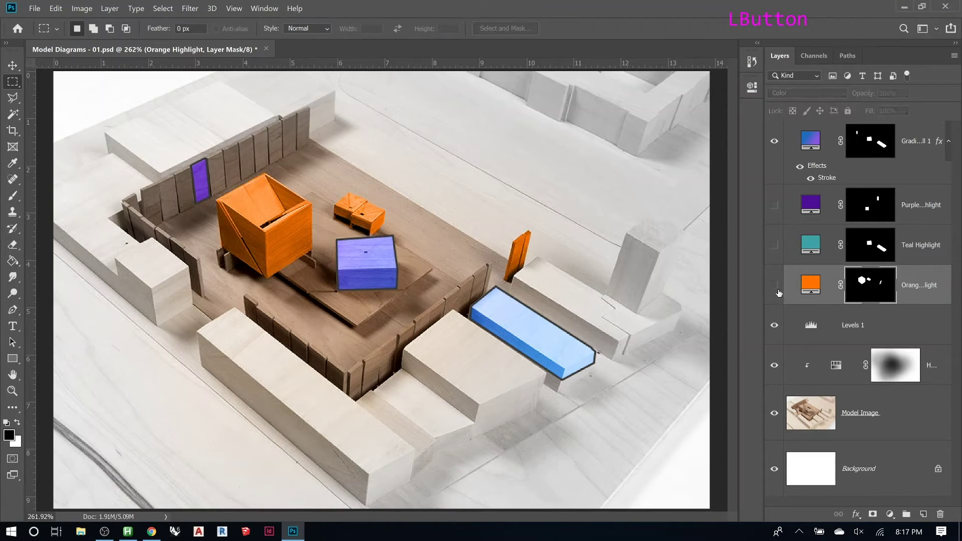
pyautogui.click(778, 292)
pyautogui.click(778, 292)
pyautogui.click(778, 293)
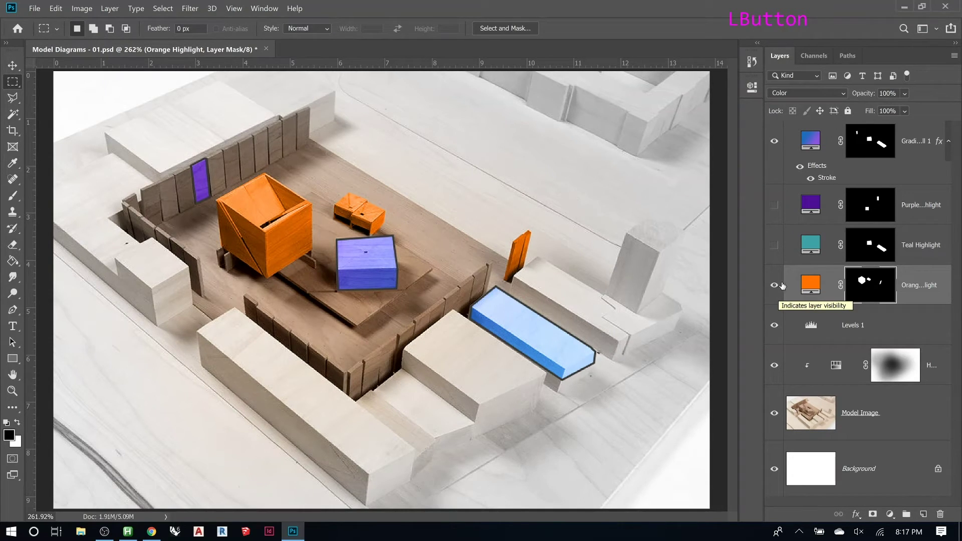
# Show the Teal Highlight layer, delete its layer mask and hide the layer again
pyautogui.click(774, 245)
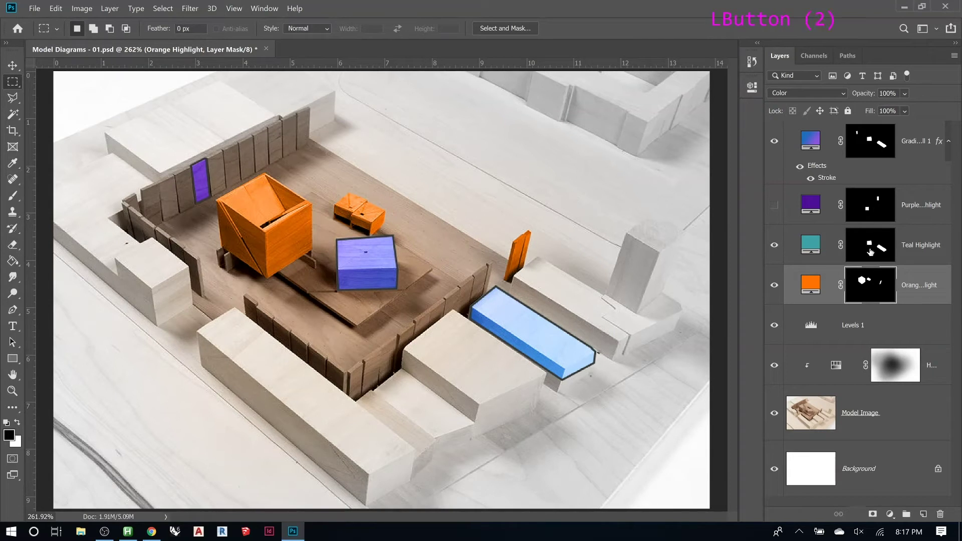
pyautogui.rightClick(870, 251)
pyautogui.click(860, 273)
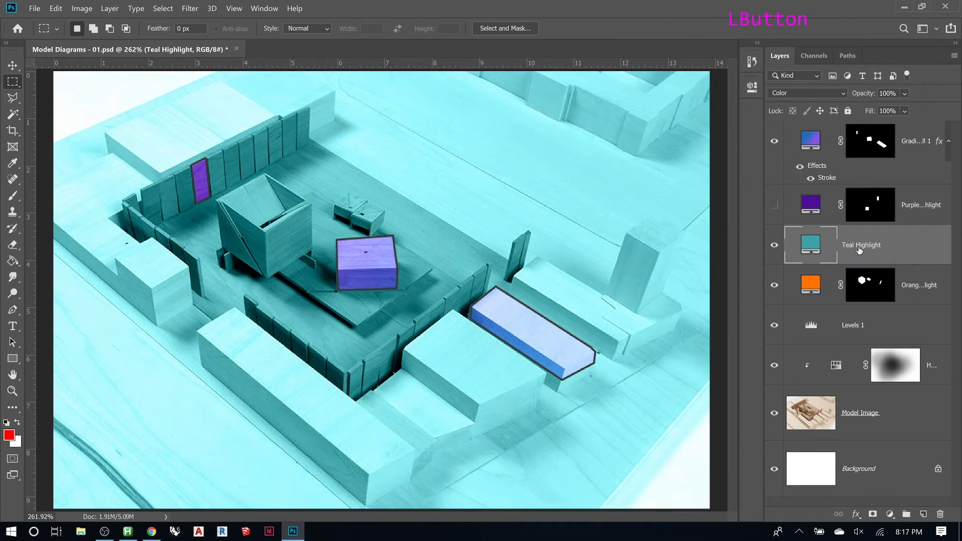
pyautogui.click(774, 245)
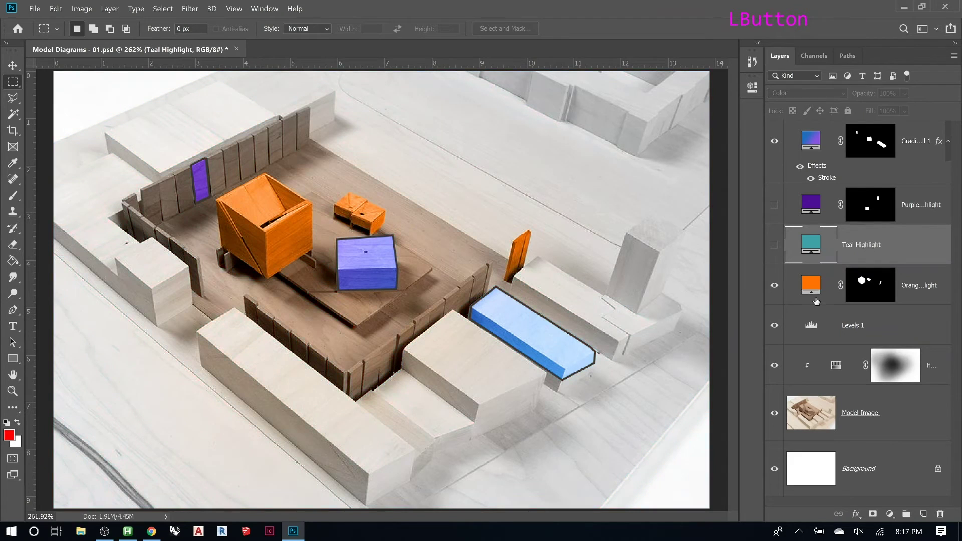
# Hide the Hue/Saturation 1 layer and widen the Layers panel until the full layer names fit
pyautogui.click(804, 328)
pyautogui.click(843, 370)
pyautogui.click(774, 366)
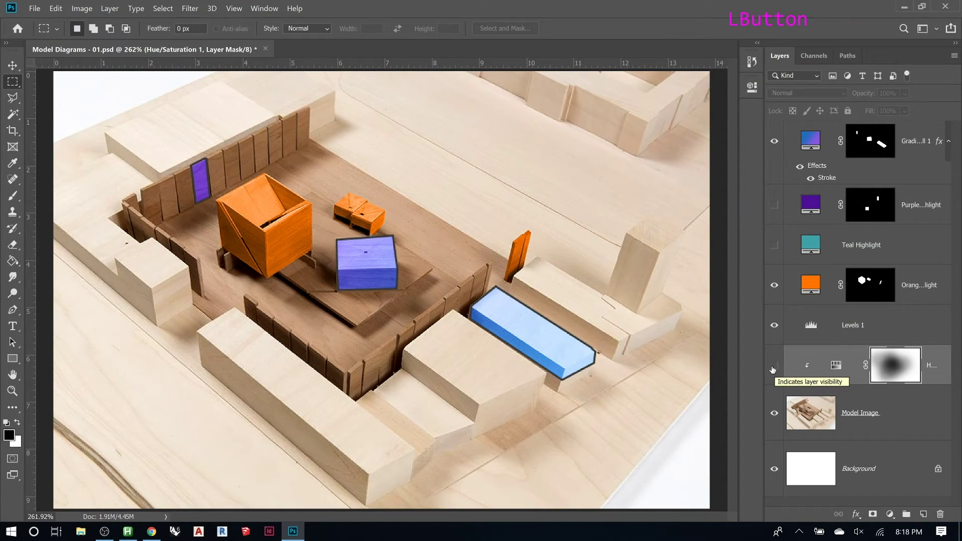
pyautogui.moveTo(766, 369); pyautogui.dragTo(700, 367)
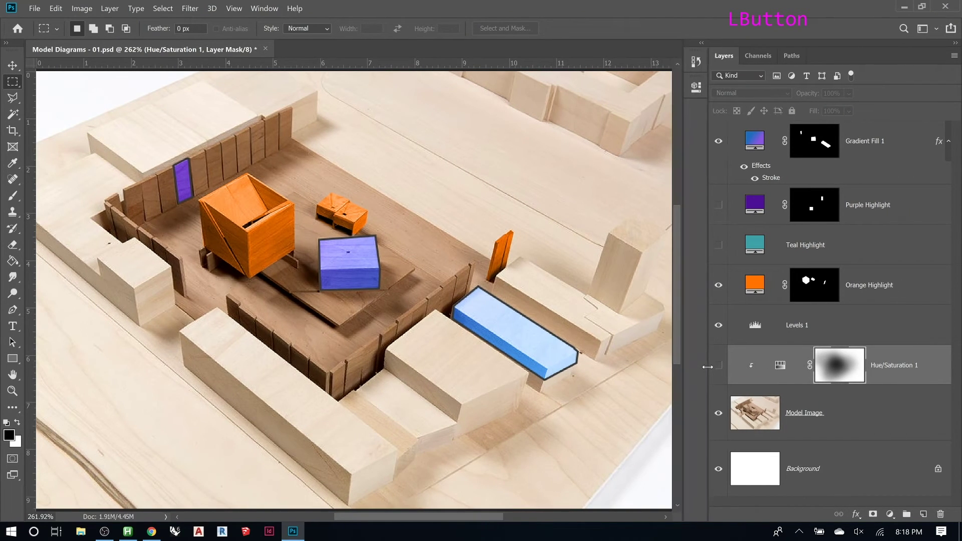
# Examine the Hue/Saturation 1 adjustment's settings and make the layer visible again
pyautogui.doubleClick(783, 367)
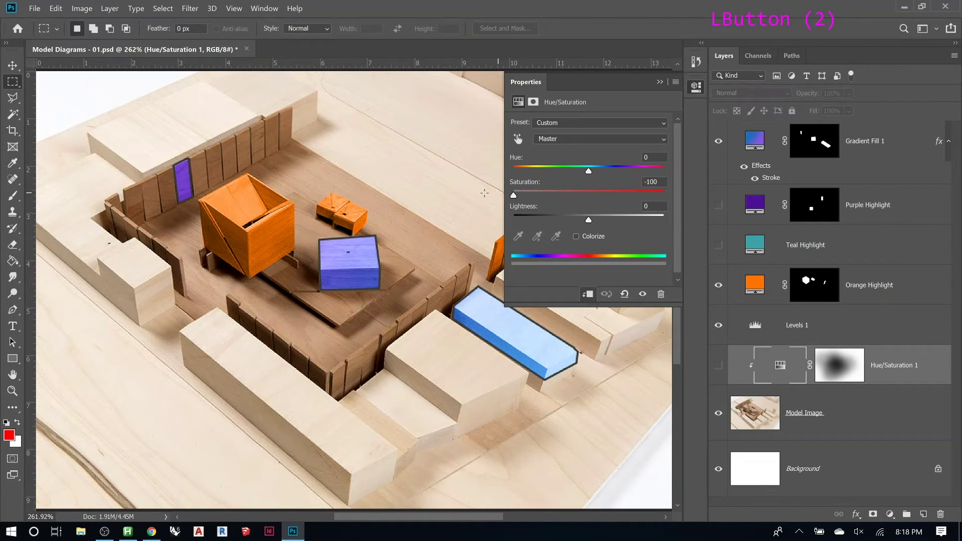
pyautogui.click(660, 81)
pyautogui.click(718, 365)
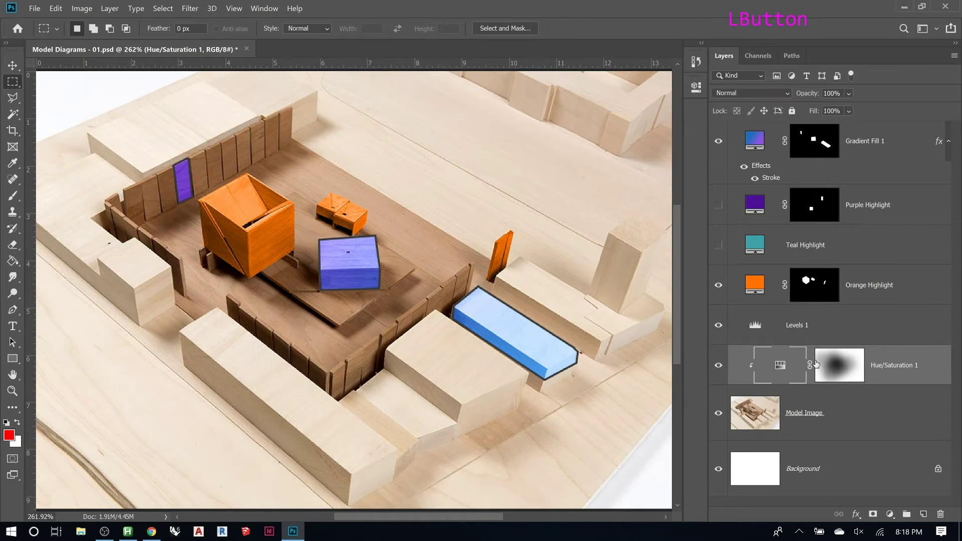
# Compare the photo with the Hue/Saturation 1 mask disabled and re-enabled, and with only the Model Image layer shown before restoring the others
pyautogui.keyDown('shift'); pyautogui.click(835, 367); pyautogui.keyUp('shift')
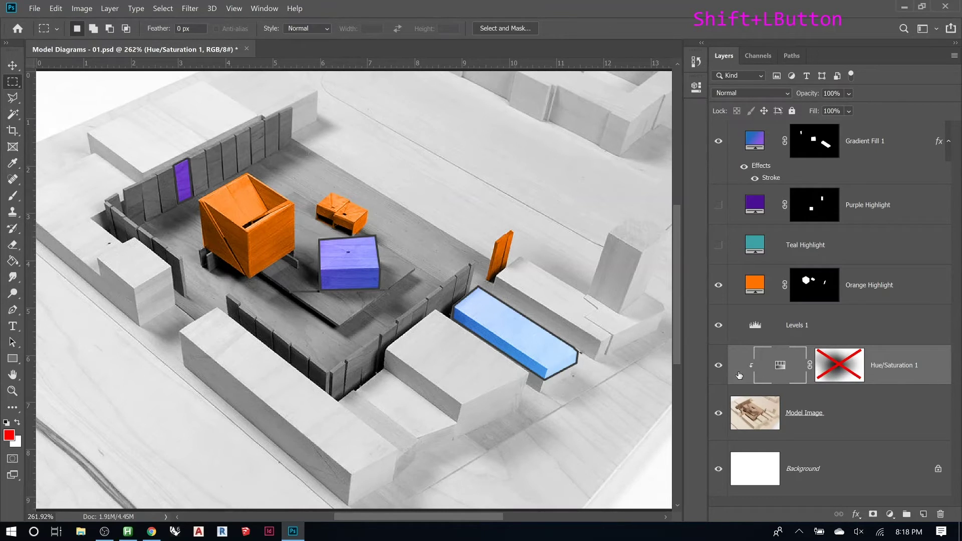
pyautogui.keyDown('shift'); pyautogui.click(819, 365); pyautogui.keyUp('shift')
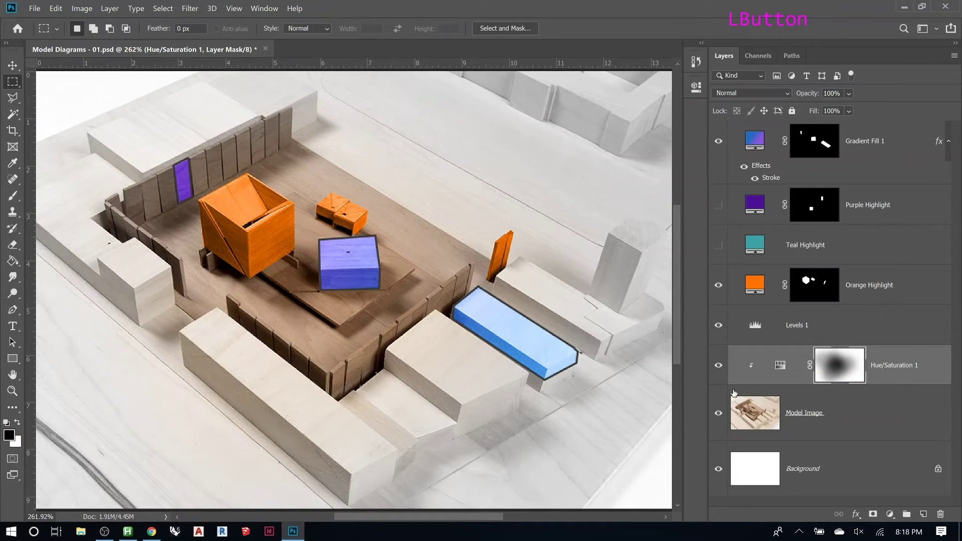
pyautogui.keyDown('alt'); pyautogui.click(719, 414); pyautogui.keyUp('alt')
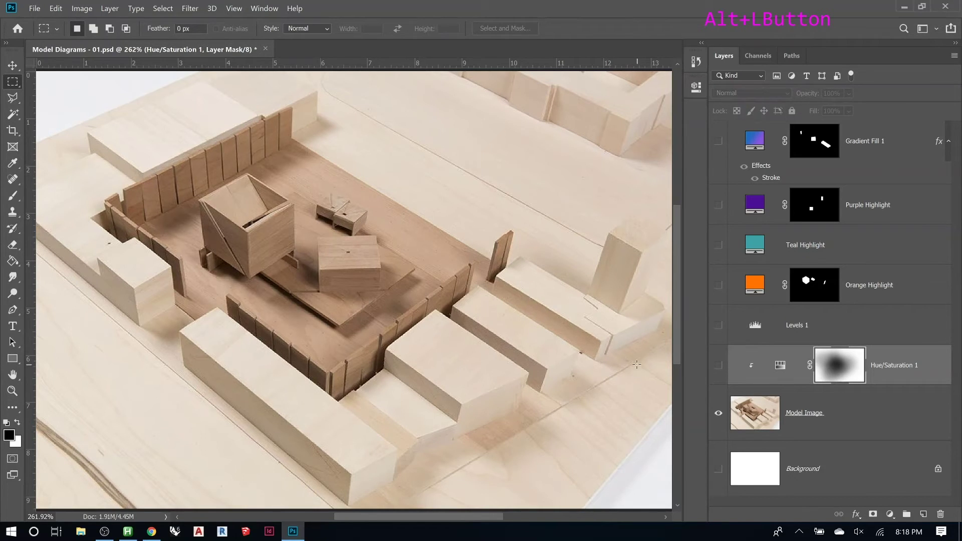
pyautogui.keyDown('alt'); pyautogui.click(719, 415); pyautogui.keyUp('alt')
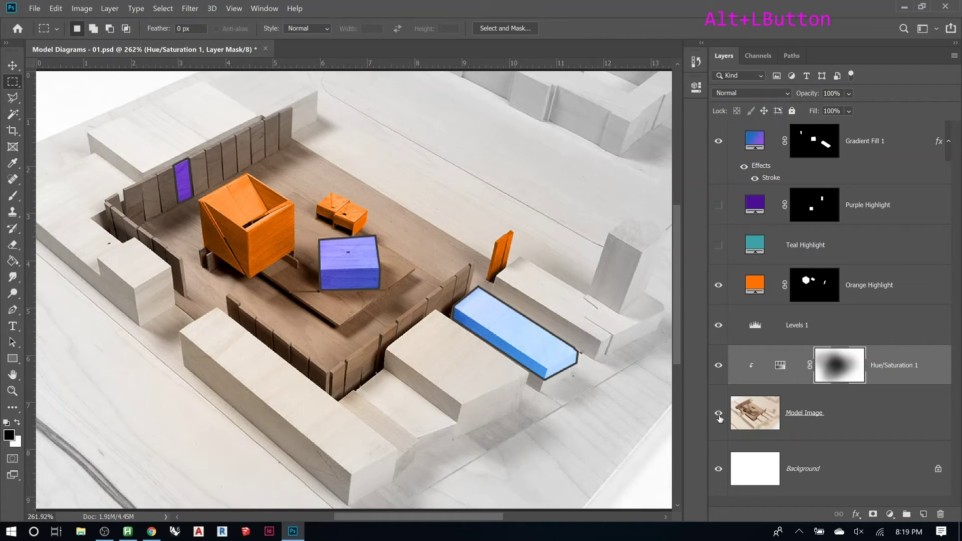
# Set the Hue/Saturation 1 adjustment's lightness to +27
pyautogui.doubleClick(782, 365)
pyautogui.moveTo(589, 220); pyautogui.dragTo(609, 220)
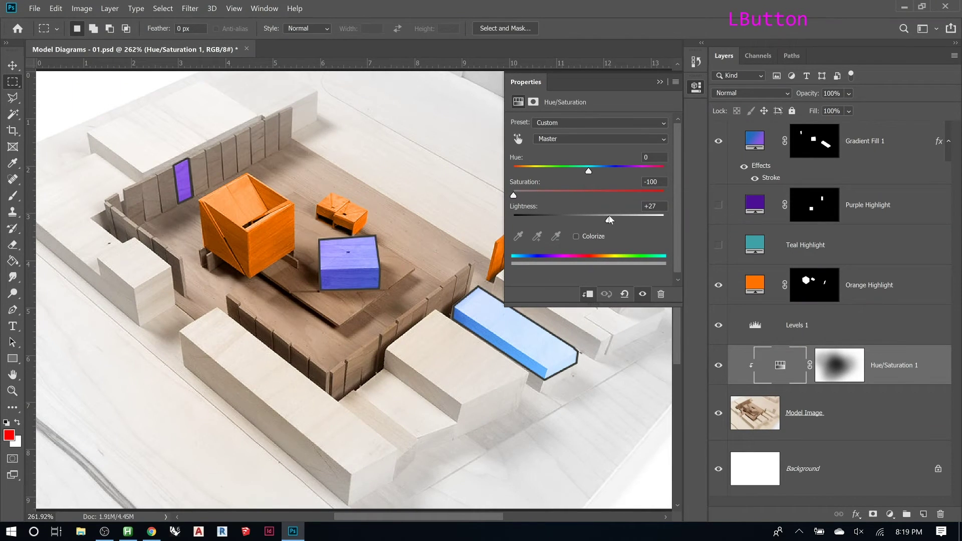
pyautogui.click(660, 81)
pyautogui.click(717, 205)
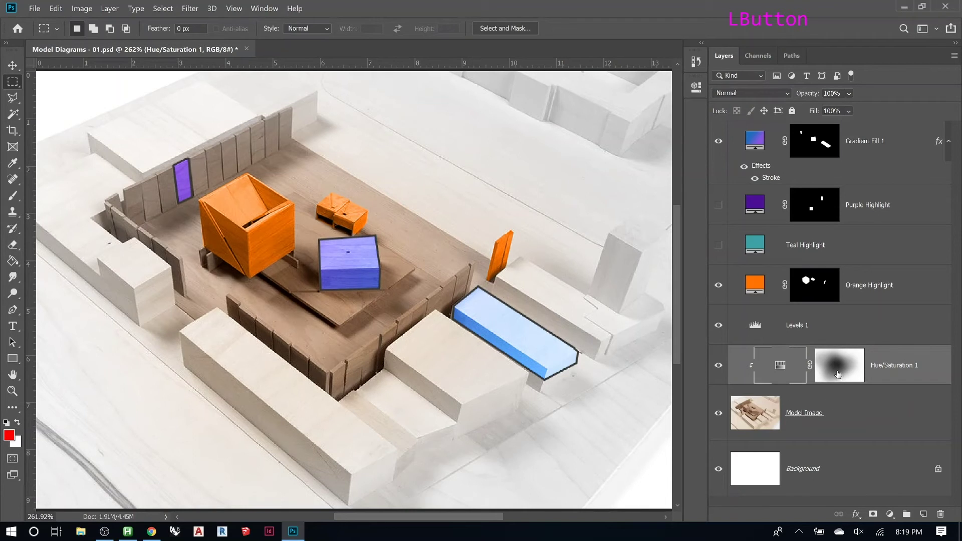
# Disable and re-enable the Hue/Saturation 1 layer mask to check its effect on the lightened photo
pyautogui.keyDown('shift'); pyautogui.click(837, 372); pyautogui.keyUp('shift')
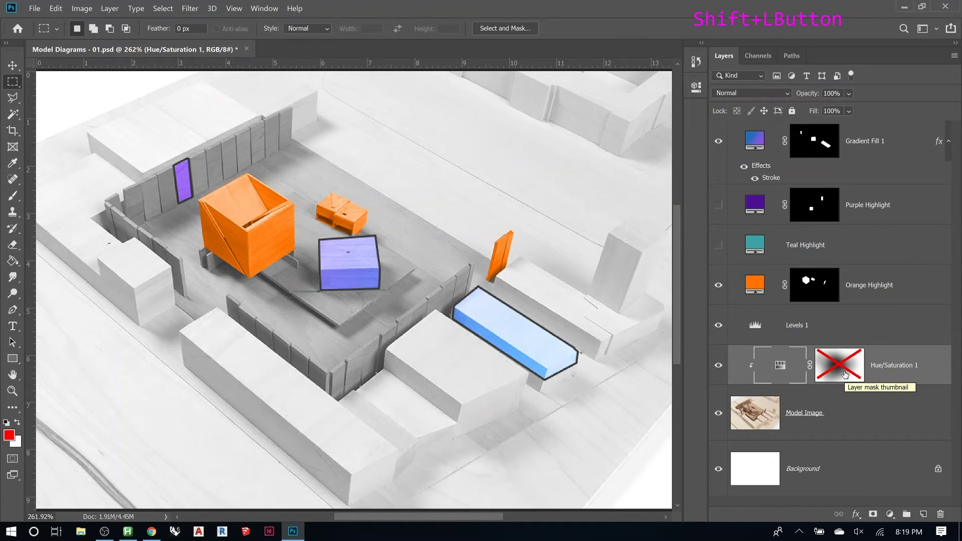
pyautogui.click(844, 373)
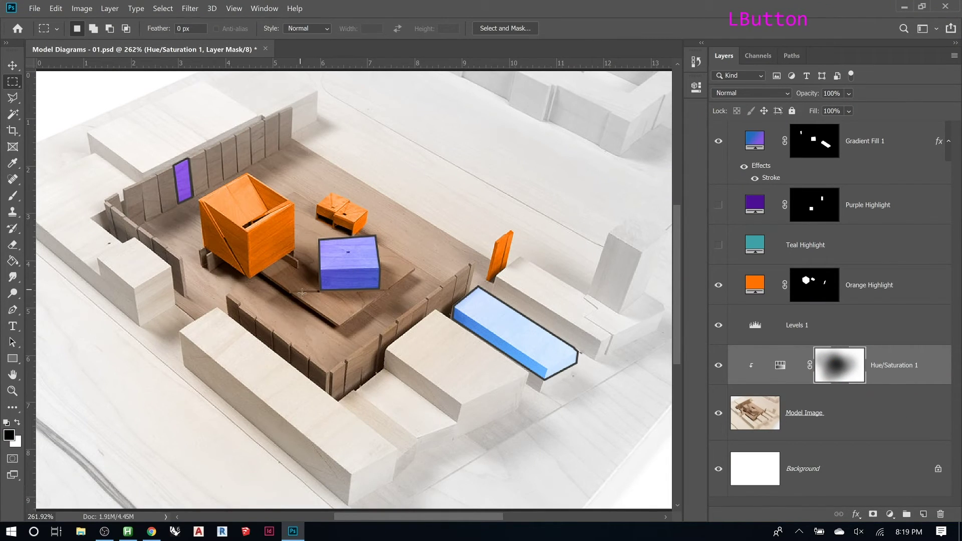
pyautogui.click(755, 328)
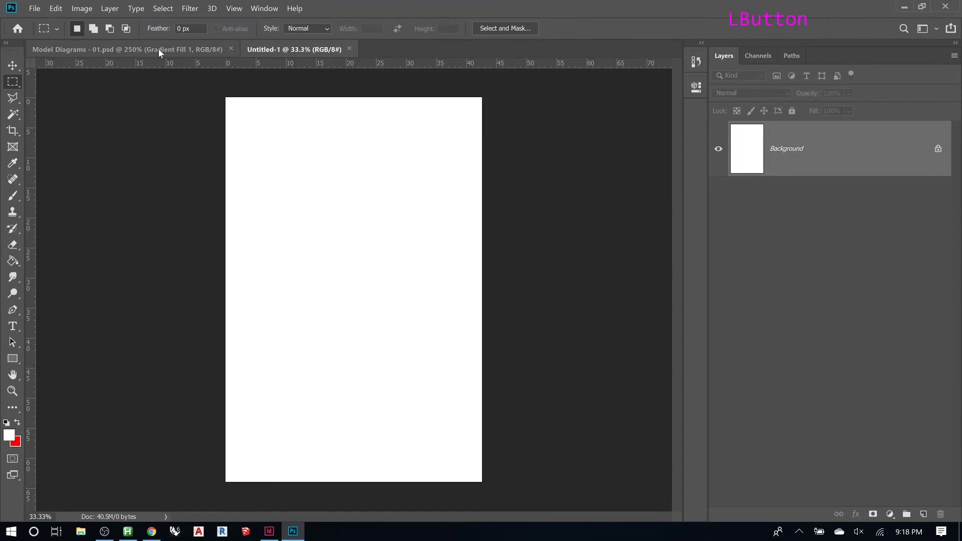
# Try to move the Model Diagrams - 01.psd layers from Gradient Fill 1 down to Hue/Saturation 1 into the Untitled-1 document
pyautogui.click(158, 50)
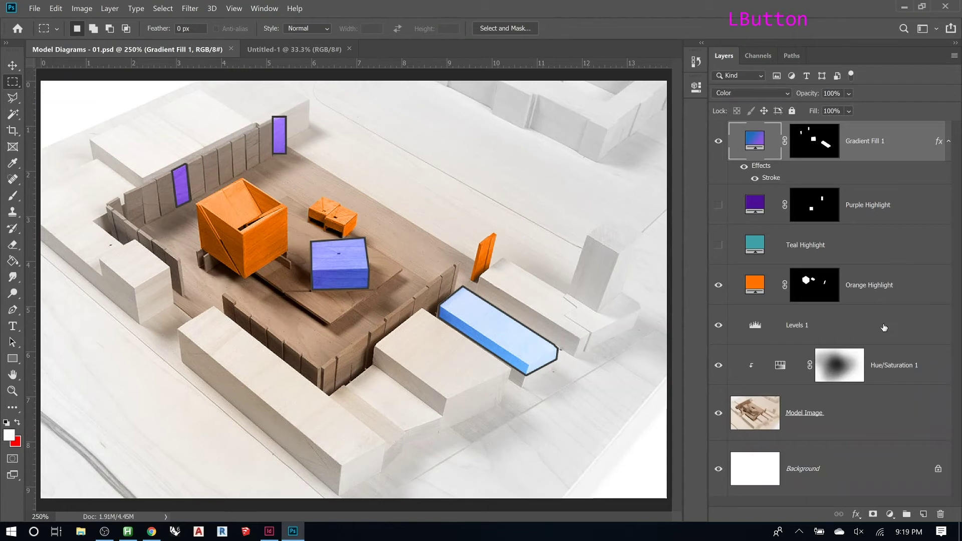
pyautogui.keyDown('shift'); pyautogui.click(899, 368); pyautogui.keyUp('shift')
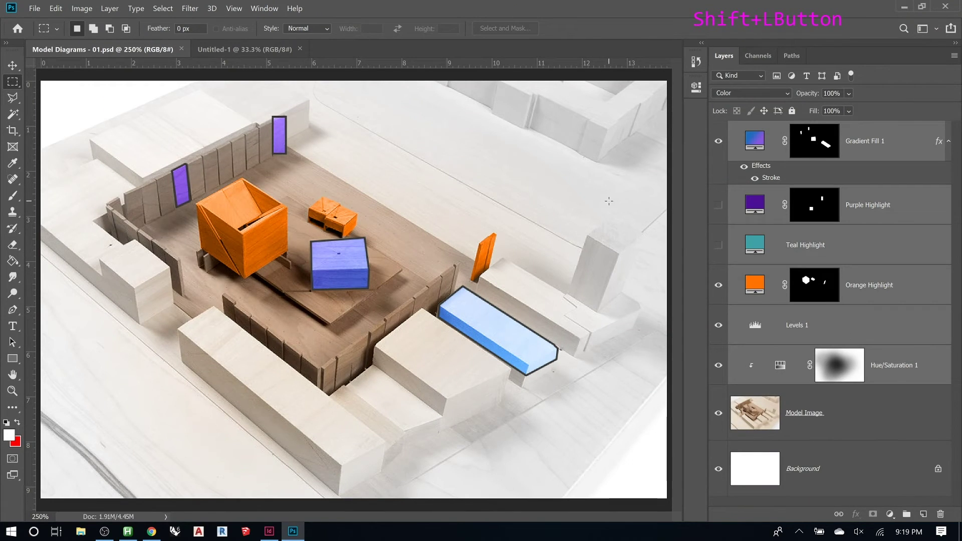
pyautogui.press('v')
pyautogui.moveTo(238, 132); pyautogui.dragTo(334, 200)
pyautogui.press('Escape')
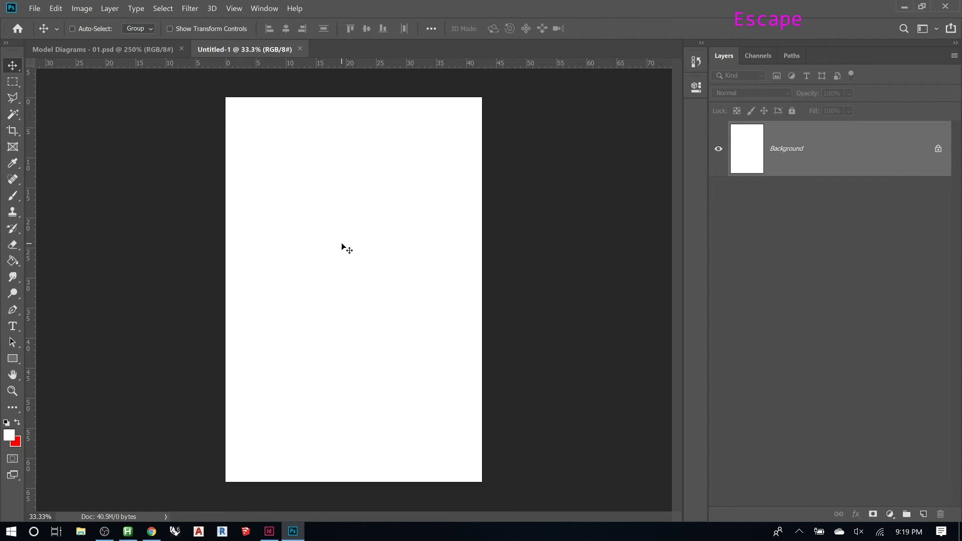
# Paste the model photo into Untitled-1 and copy the Model Diagrams - 01.psd layers from Gradient Fill 1 to Hue/Saturation 1 above it
pyautogui.hotkey('ctrl', 'v')
pyautogui.click(92, 49)
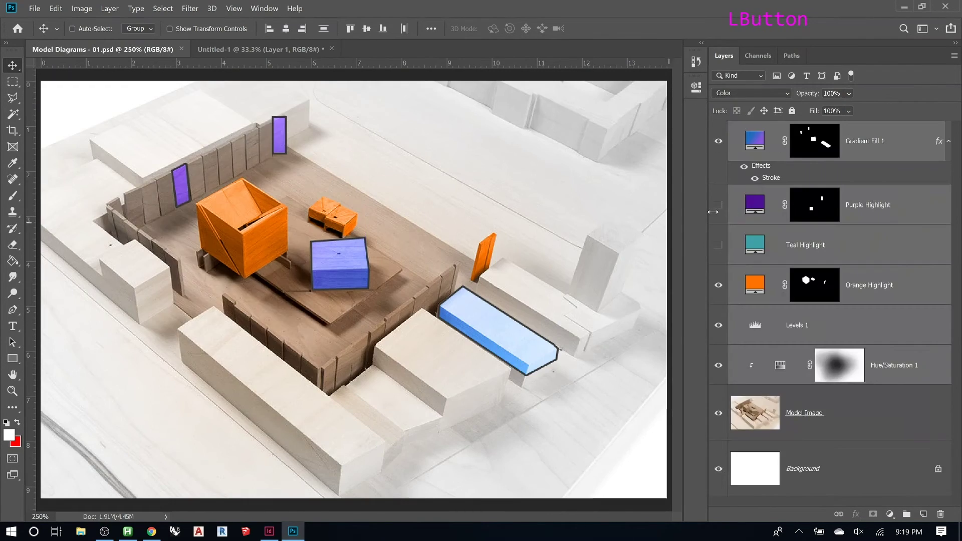
pyautogui.moveTo(260, 177); pyautogui.dragTo(300, 135)
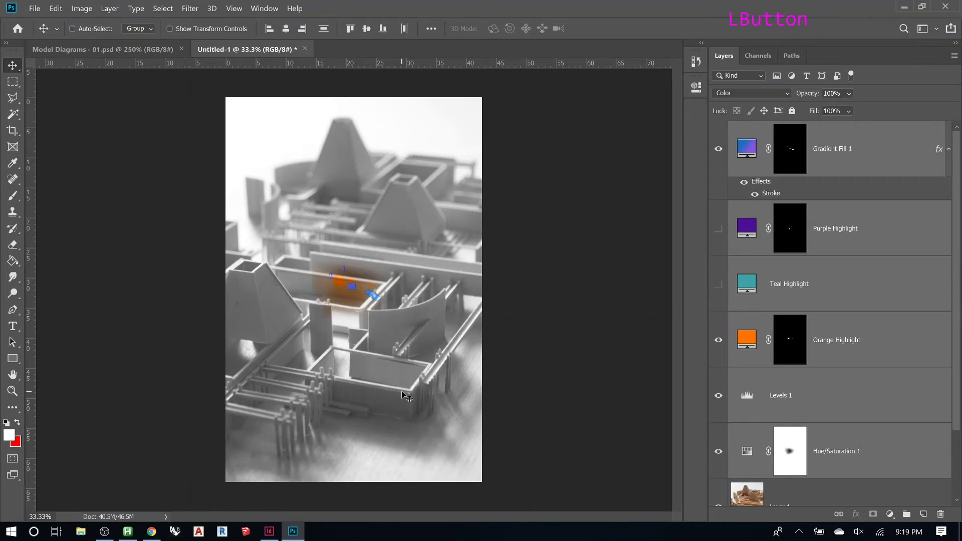
# Hide the Gradient Fill 1 and Orange Highlight layers, and switch Layer 1 off and on to check the photo
pyautogui.click(718, 149)
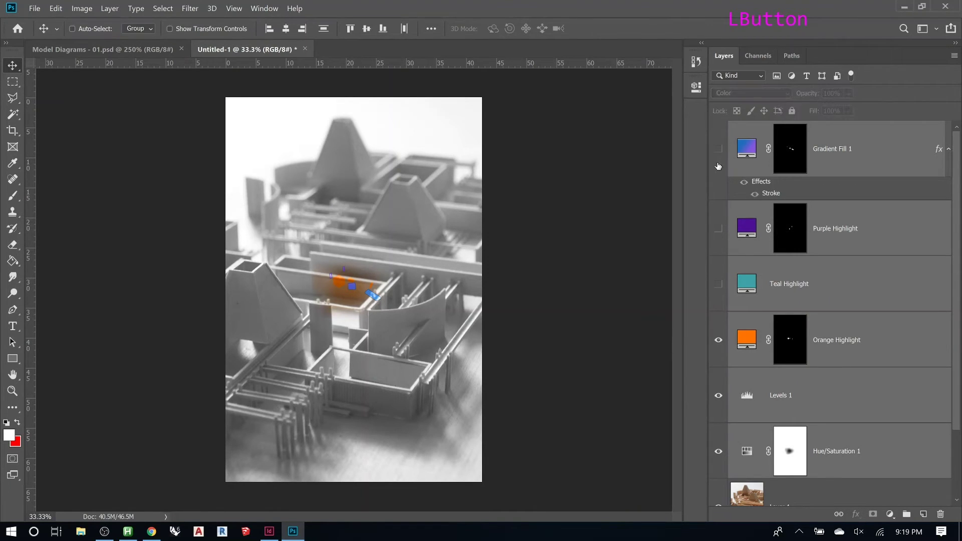
pyautogui.click(718, 340)
pyautogui.scroll(-3, 741, 347)
pyautogui.click(718, 430)
pyautogui.click(719, 430)
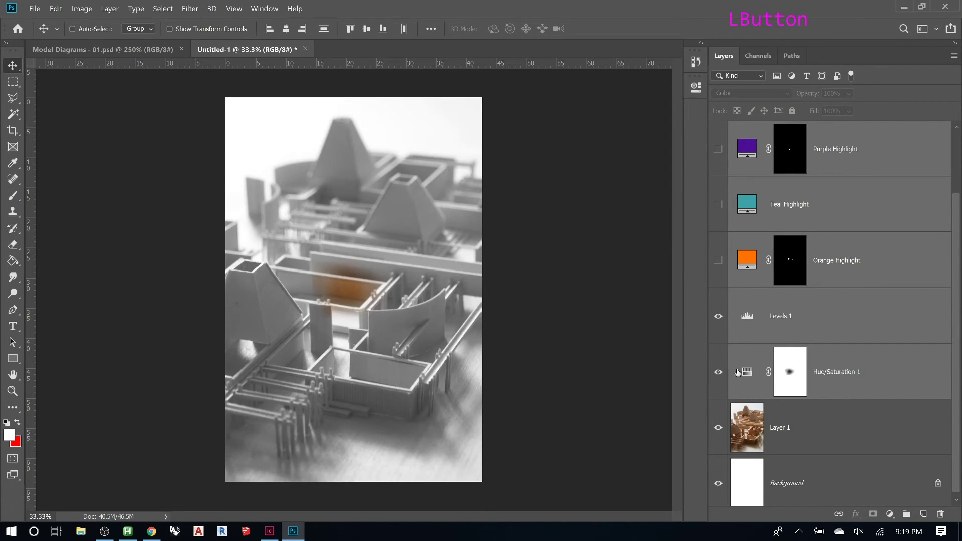
# Delete the old layer mask from the Hue/Saturation 1 adjustment
pyautogui.click(786, 369)
pyautogui.rightClick(784, 369)
pyautogui.click(796, 389)
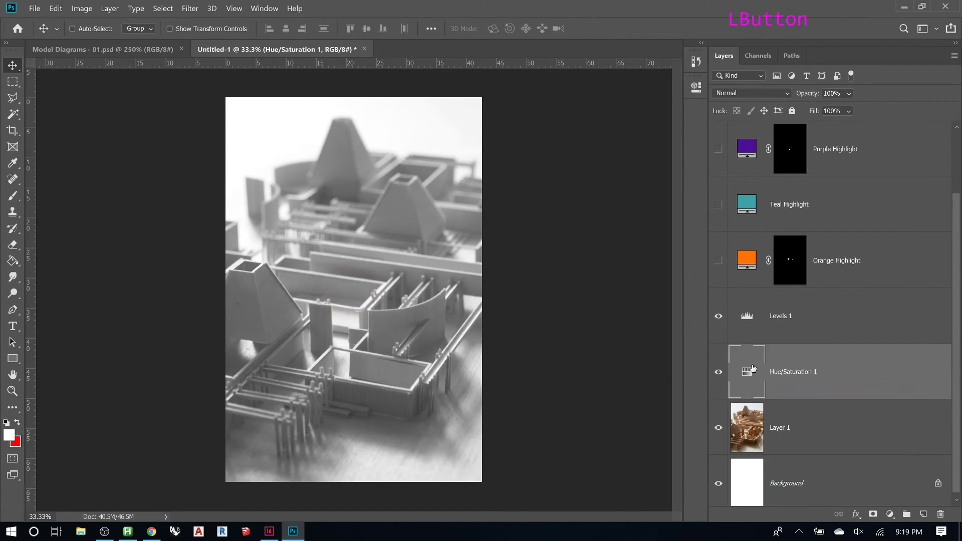
# Set the Levels 1 black input to 58 and white input to 247, comparing with Hue/Saturation 1 switched off
pyautogui.click(748, 330)
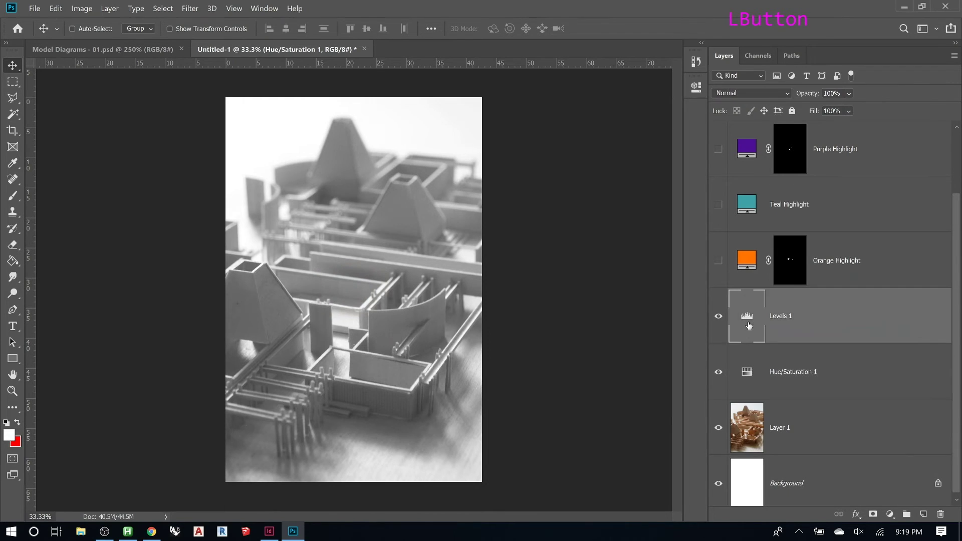
pyautogui.click(750, 372)
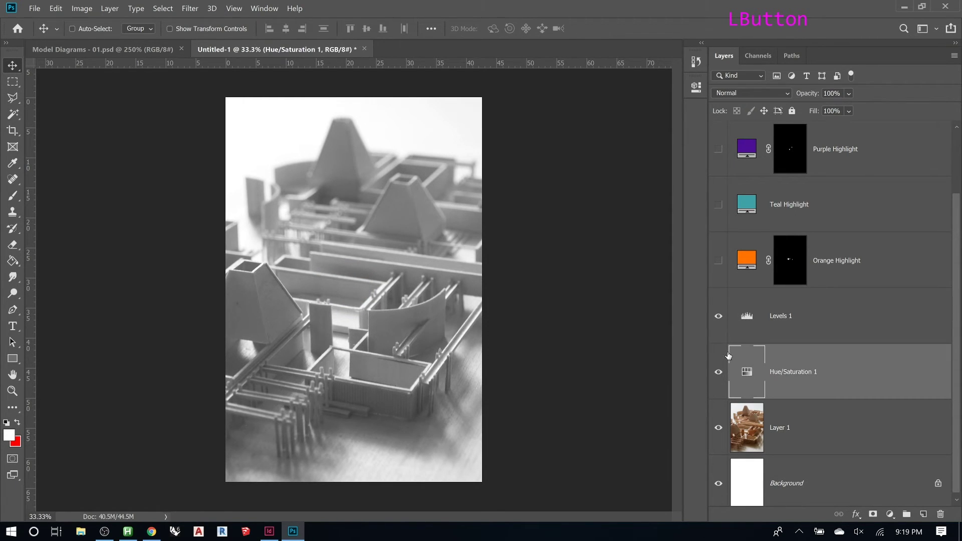
pyautogui.doubleClick(746, 317)
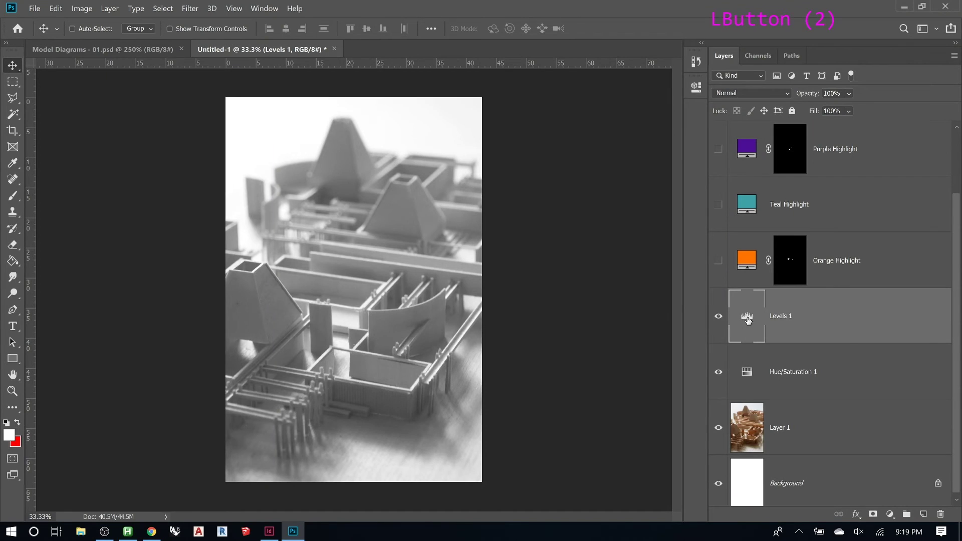
pyautogui.moveTo(548, 214); pyautogui.dragTo(573, 213)
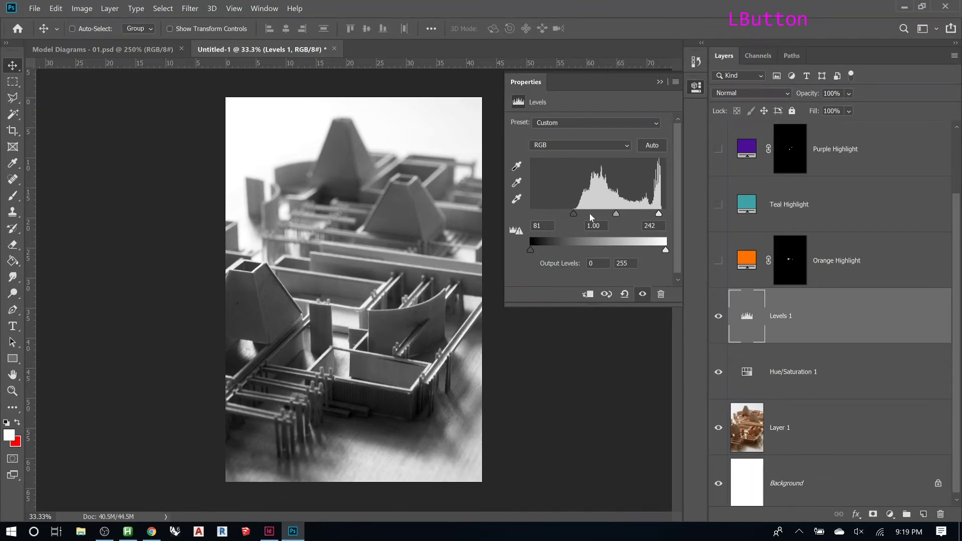
pyautogui.moveTo(659, 215); pyautogui.dragTo(662, 216)
pyautogui.click(718, 375)
pyautogui.click(718, 374)
pyautogui.moveTo(574, 210); pyautogui.dragTo(561, 211)
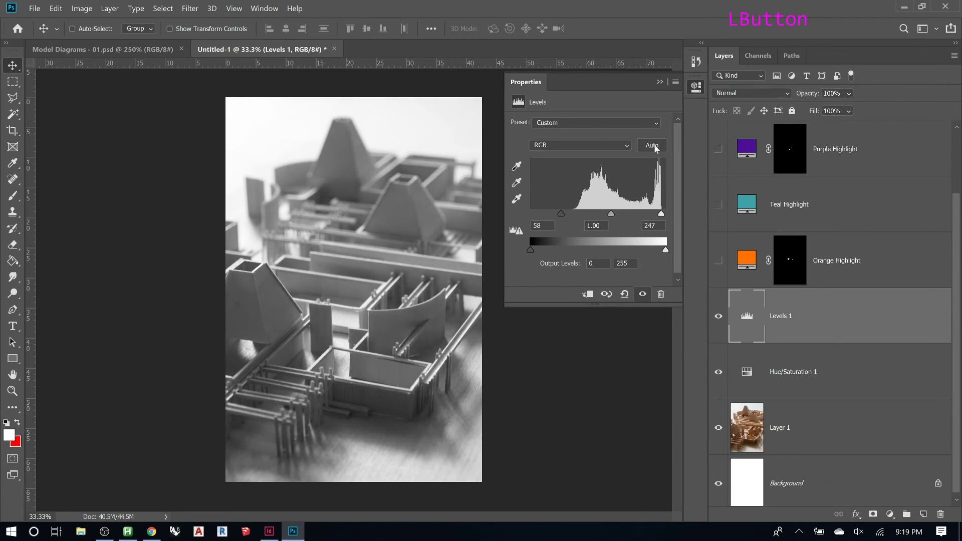
# Set the Levels 1 black input to 6 with Hue/Saturation 1 hidden, and show that adjustment again
pyautogui.click(718, 372)
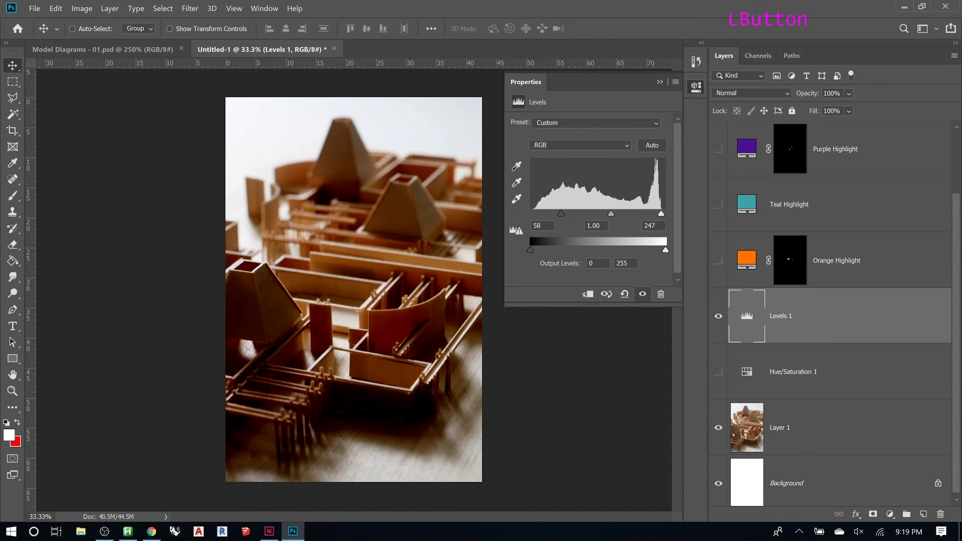
pyautogui.moveTo(559, 215); pyautogui.dragTo(534, 215)
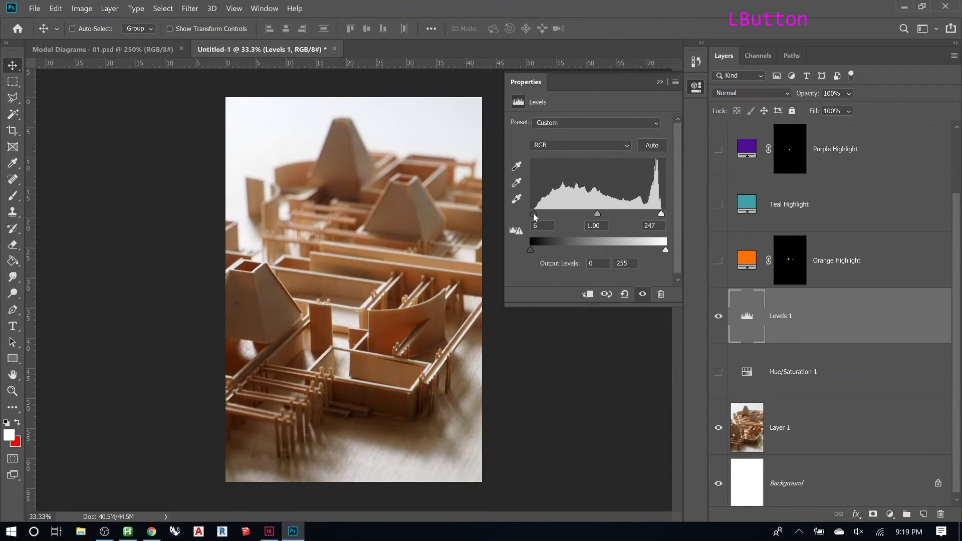
pyautogui.click(659, 82)
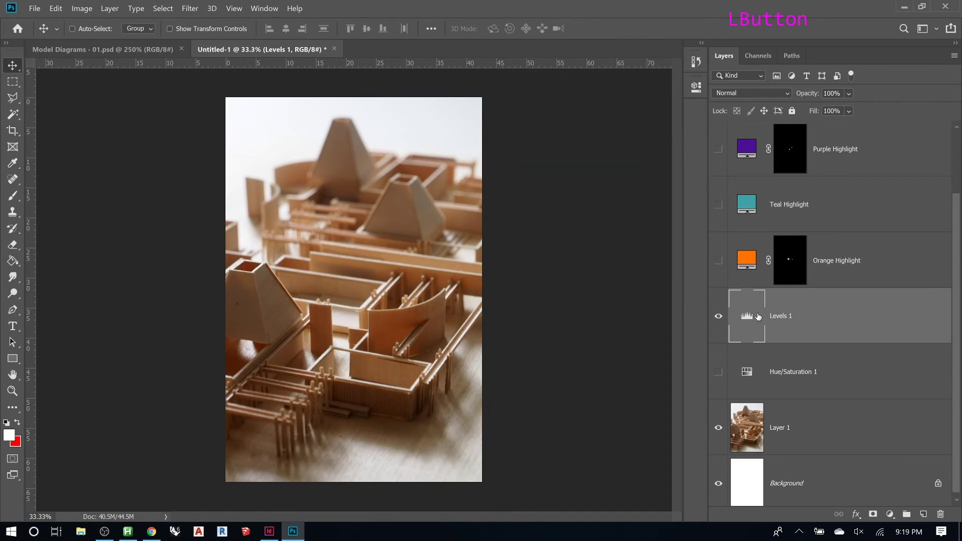
pyautogui.click(718, 372)
# Add a mask to Hue/Saturation 1 and paint it black over the model's centre with a soft 2600 px brush at 20% opacity
pyautogui.click(745, 379)
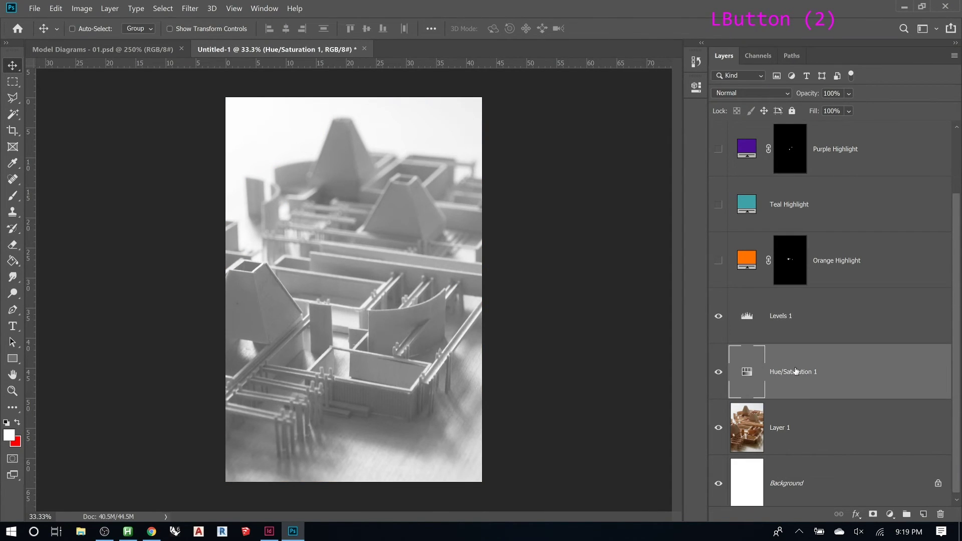
pyautogui.click(875, 514)
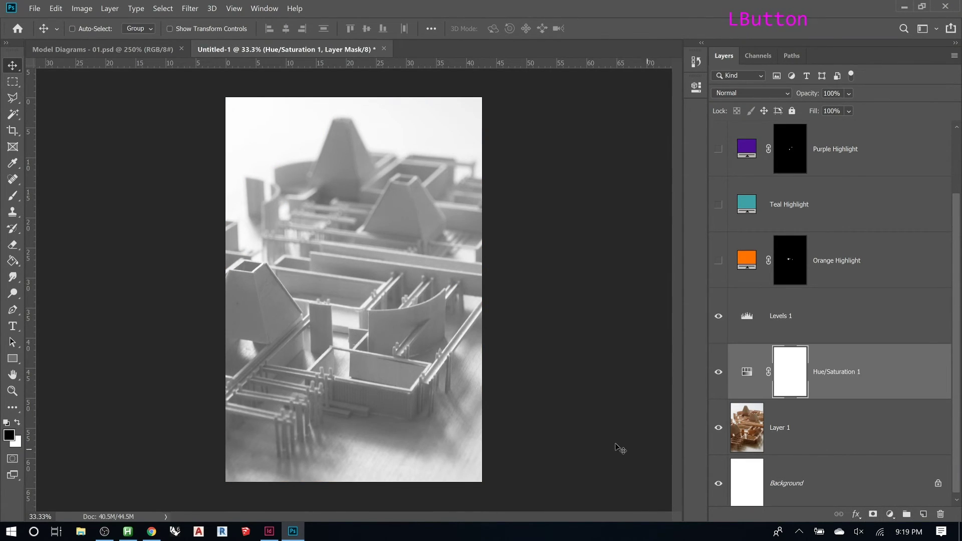
pyautogui.press('b')
pyautogui.press(']')
pyautogui.press(']')
pyautogui.press(']')
pyautogui.press(']')
pyautogui.press(']')
pyautogui.press(']')
pyautogui.press(']')
pyautogui.press(']')
pyautogui.press(']')
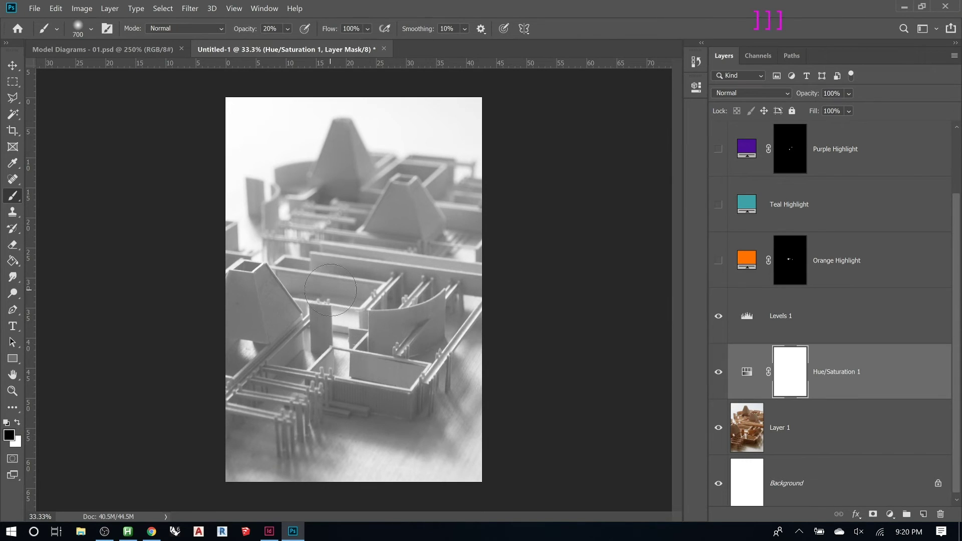
pyautogui.press(']')
pyautogui.press(']')
pyautogui.press(']')
pyautogui.press(']')
pyautogui.press(']')
pyautogui.press(']')
pyautogui.press(']')
pyautogui.press(']')
pyautogui.press(']')
pyautogui.press(']')
pyautogui.press(']')
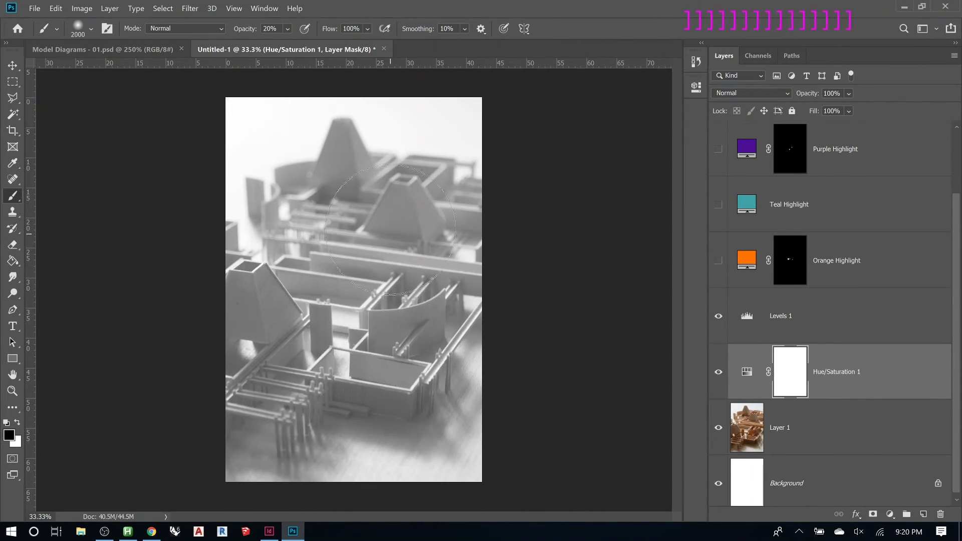
pyautogui.press(']')
pyautogui.click(371, 321)
pyautogui.moveTo(370, 320)
pyautogui.mouseDown()
pyautogui.moveTo(271, 283)
pyautogui.moveTo(347, 305)
pyautogui.moveTo(240, 303)
pyautogui.moveTo(246, 319)
pyautogui.moveTo(374, 310)
pyautogui.moveTo(368, 217)
pyautogui.moveTo(370, 340)
pyautogui.moveTo(414, 342)
pyautogui.mouseUp()
pyautogui.moveTo(446, 378)
pyautogui.mouseDown()
pyautogui.moveTo(386, 354)
pyautogui.moveTo(258, 358)
pyautogui.moveTo(281, 345)
pyautogui.mouseUp()
pyautogui.moveTo(304, 200)
pyautogui.mouseDown()
pyautogui.moveTo(362, 233)
pyautogui.moveTo(387, 277)
pyautogui.moveTo(397, 210)
pyautogui.moveTo(444, 166)
pyautogui.mouseUp()
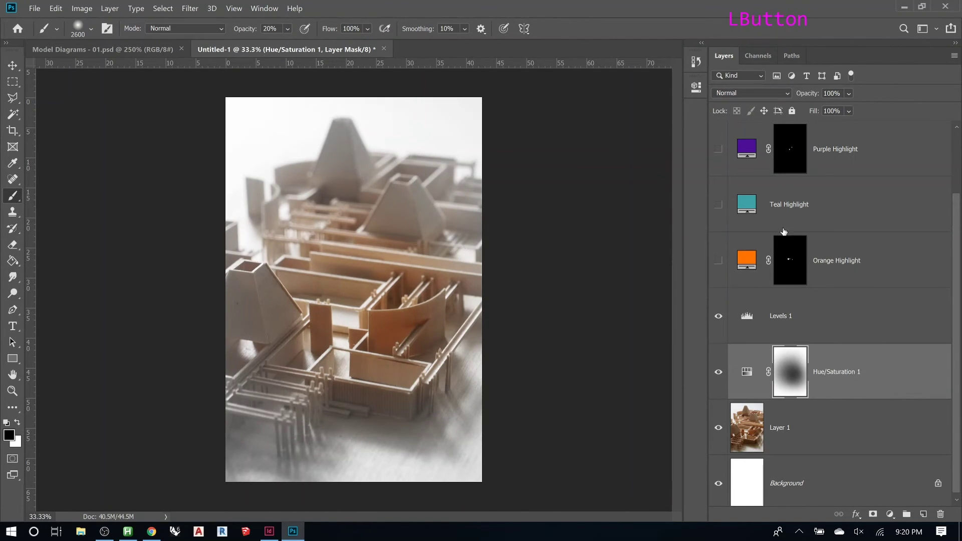
# Outline the small upright panel near the model's centre with the Polygonal Lasso
pyautogui.click(784, 260)
pyautogui.press('l')
pyautogui.click(331, 306)
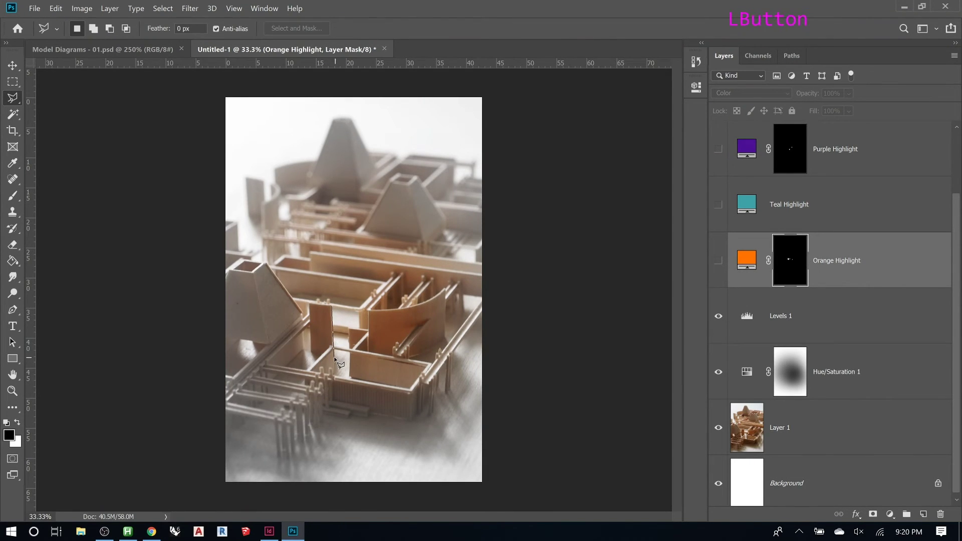
pyautogui.click(332, 347)
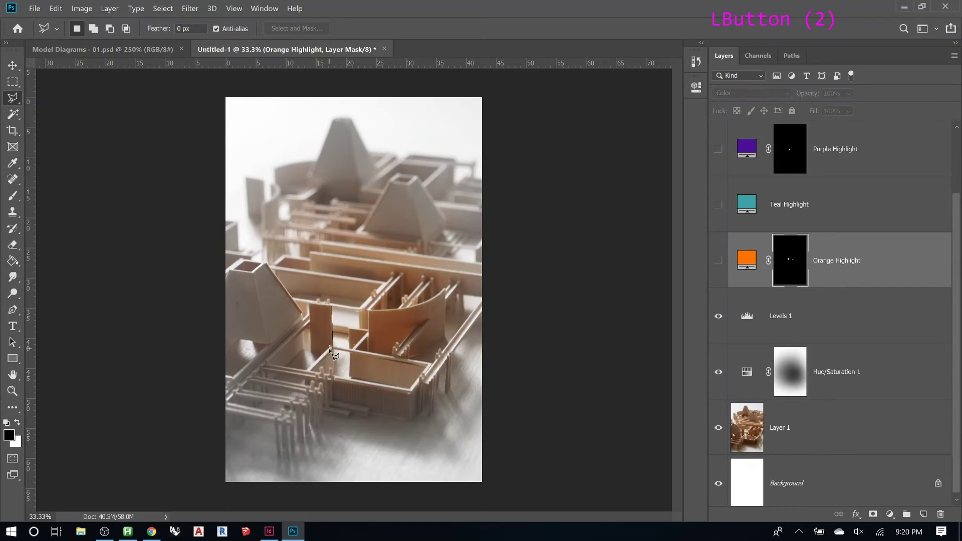
pyautogui.click(323, 357)
pyautogui.click(309, 303)
pyautogui.click(311, 305)
# Show the Orange Highlight layer and replace its old mask with a new one made from the panel selection
pyautogui.press('Delete')
pyautogui.click(768, 266)
pyautogui.click(718, 260)
pyautogui.click(786, 268)
pyautogui.rightClick(785, 267)
pyautogui.click(808, 290)
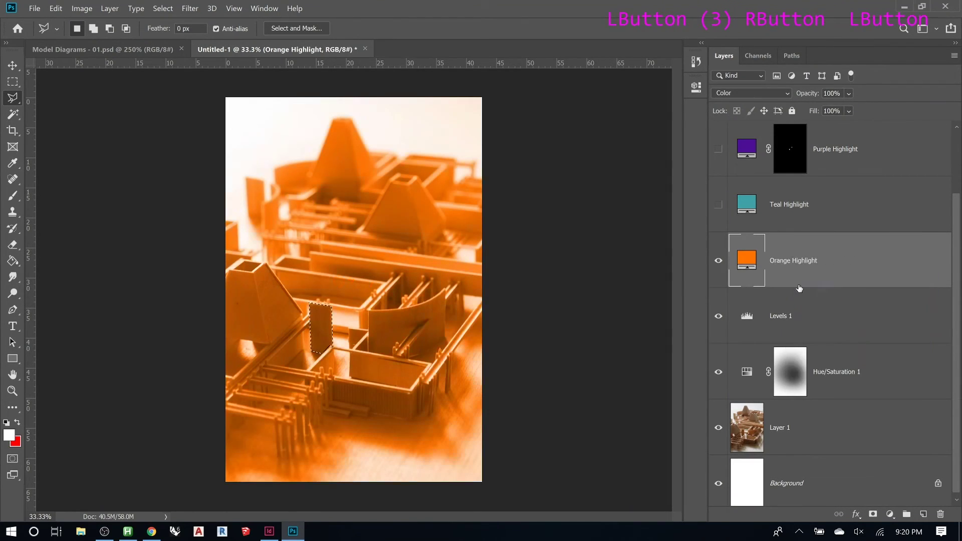
pyautogui.click(873, 514)
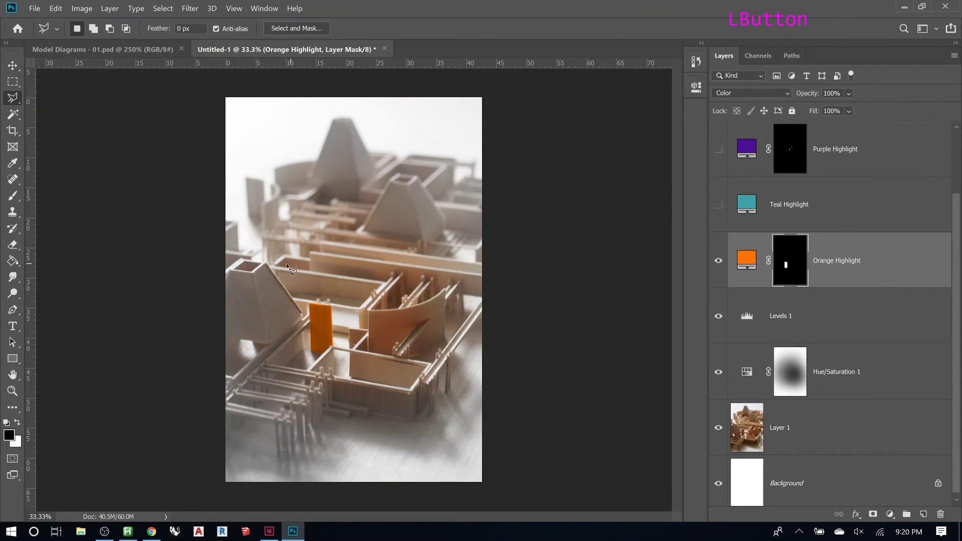
# Outline the thin horizontal beam below the panel, reveal it in the Orange Highlight mask, and deselect
pyautogui.click(260, 368)
pyautogui.click(269, 362)
pyautogui.press('Delete')
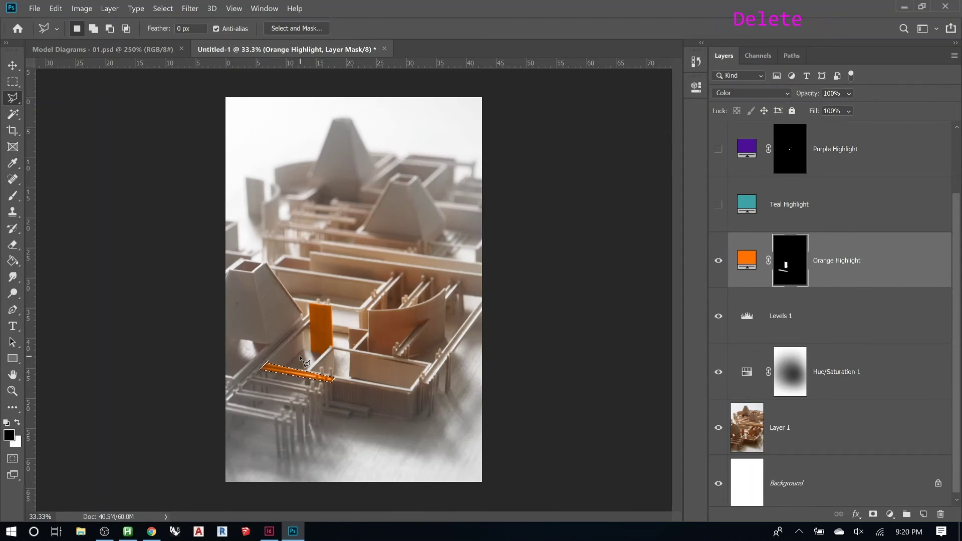
pyautogui.hotkey('ctrl', 'd')
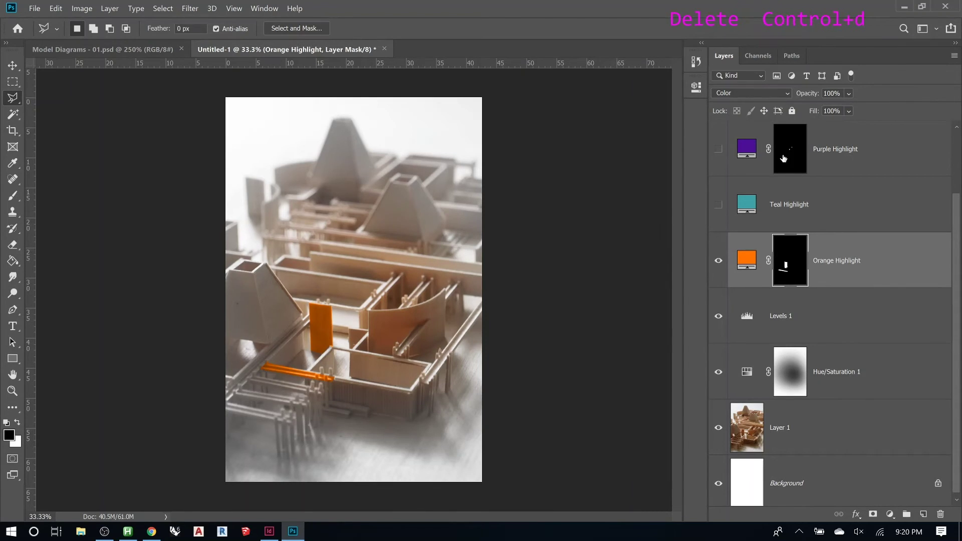
# Show the Gradient Fill 1 layer and delete its old layer mask
pyautogui.press('pageup')
pyautogui.click(955, 165)
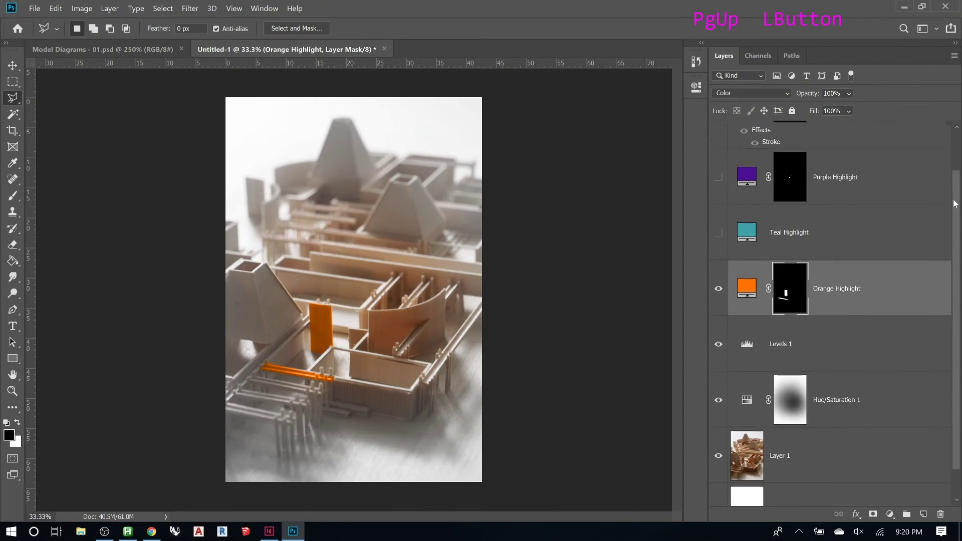
pyautogui.click(956, 165)
pyautogui.click(790, 165)
pyautogui.click(790, 165)
pyautogui.click(790, 153)
pyautogui.rightClick(790, 151)
pyautogui.click(821, 174)
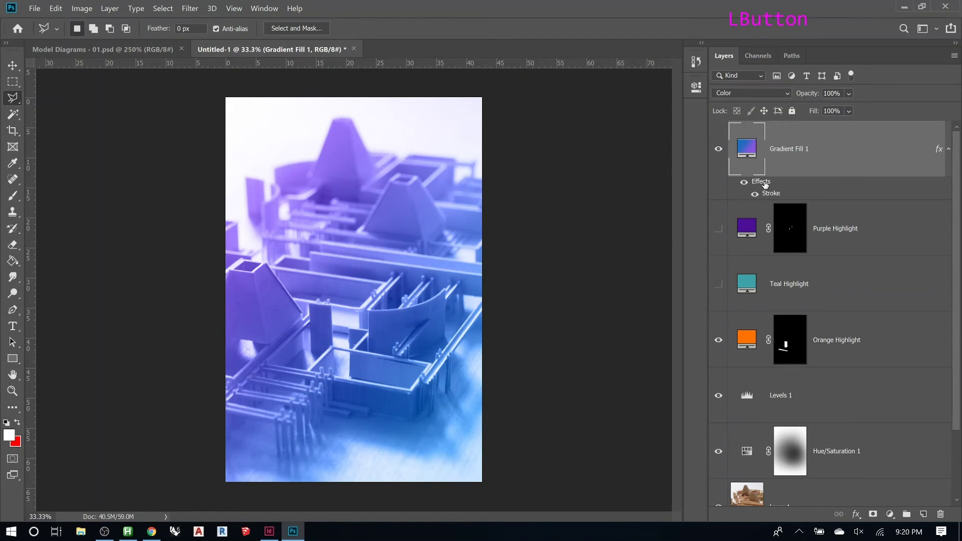
# Increase the scale of the Gradient Fill 1 gradient above 100% and adjust its angle
pyautogui.doubleClick(755, 154)
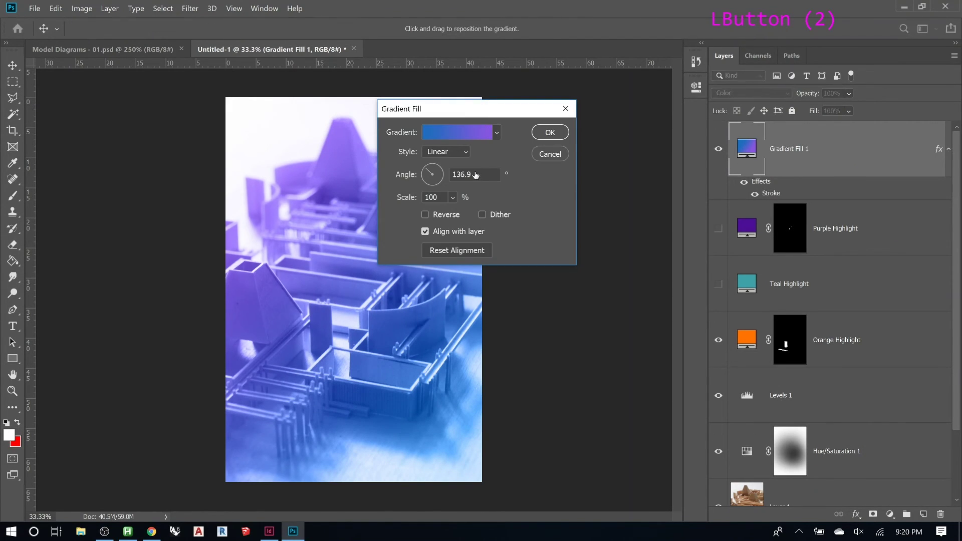
pyautogui.moveTo(437, 110); pyautogui.dragTo(534, 130)
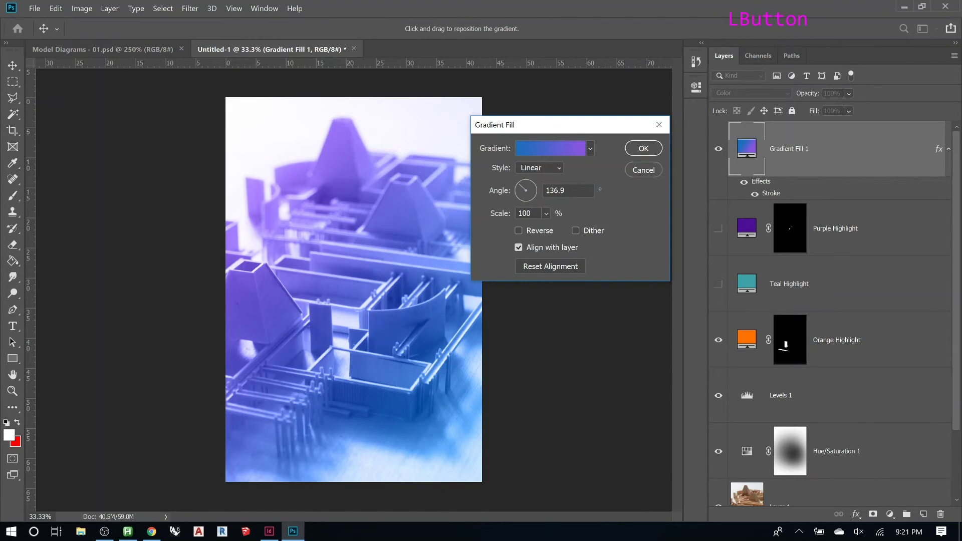
pyautogui.click(546, 213)
pyautogui.moveTo(551, 228); pyautogui.dragTo(591, 228)
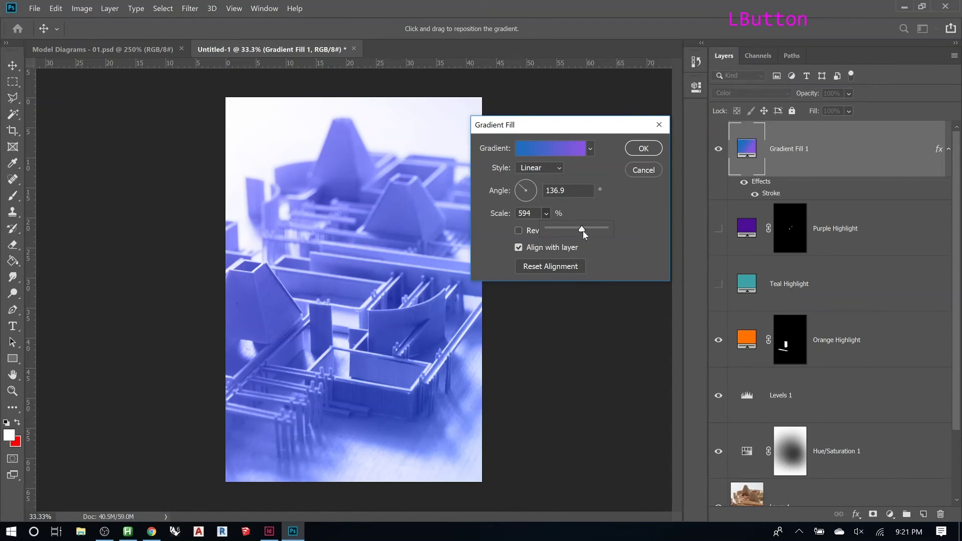
pyautogui.moveTo(581, 230); pyautogui.dragTo(578, 231)
pyautogui.moveTo(544, 232); pyautogui.dragTo(569, 231)
pyautogui.click(532, 186)
pyautogui.moveTo(527, 190); pyautogui.dragTo(531, 184)
pyautogui.click(638, 150)
# Outline the truncated pyramid behind the long walls with the Polygonal Lasso and mask Gradient Fill 1 to it
pyautogui.press('l')
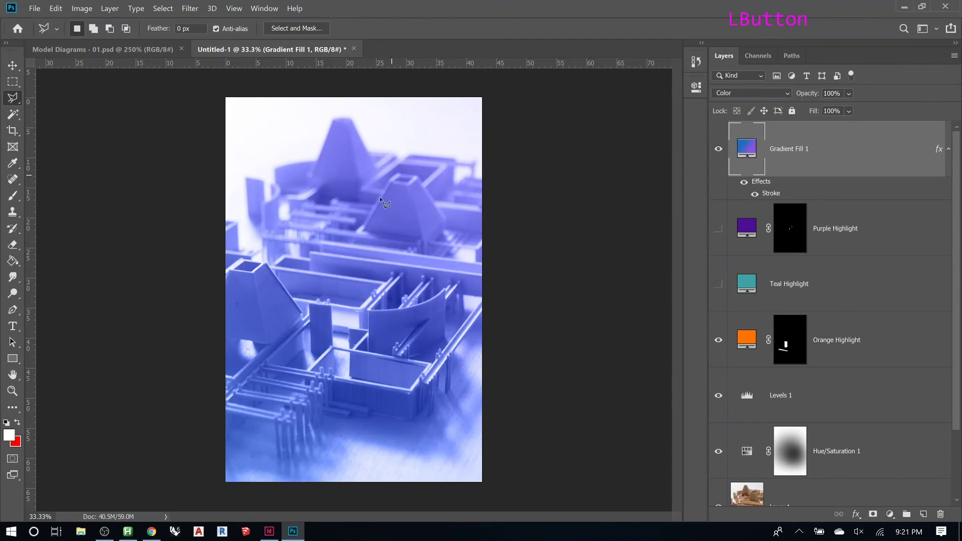
pyautogui.click(364, 227)
pyautogui.click(423, 240)
pyautogui.click(416, 175)
pyautogui.doubleClick(398, 173)
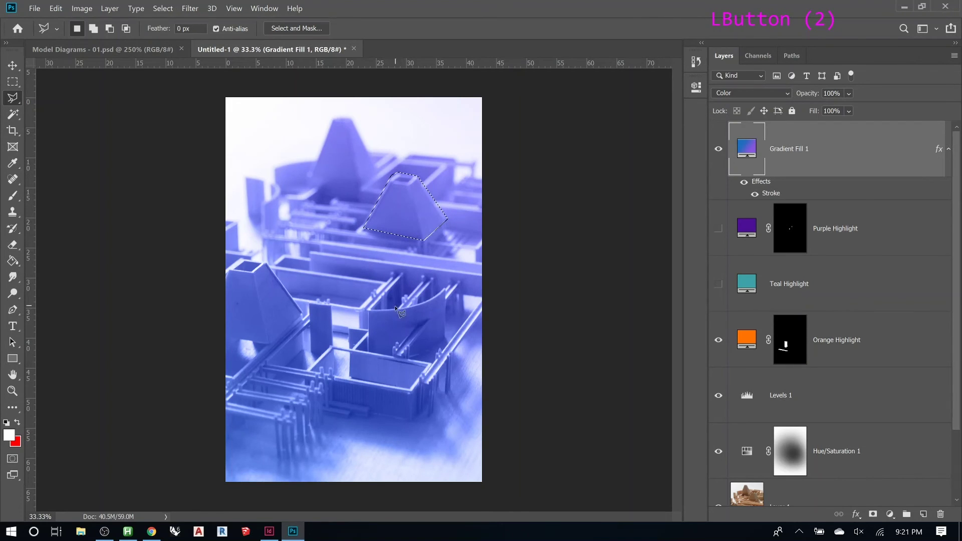
pyautogui.press('capslock')
pyautogui.press('capslock')
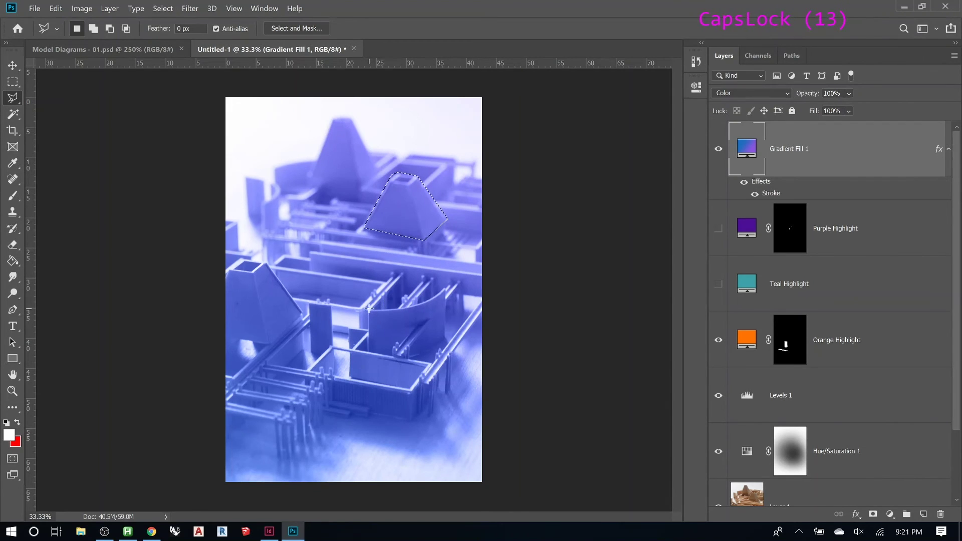
pyautogui.click(873, 516)
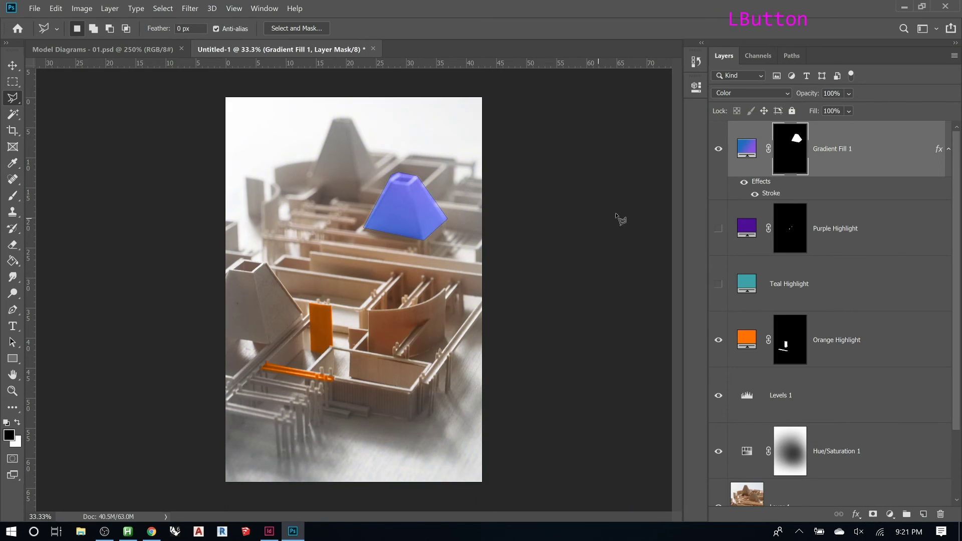
# Increase the size of the Gradient Fill 1 stroke effect to 19 px
pyautogui.doubleClick(766, 197)
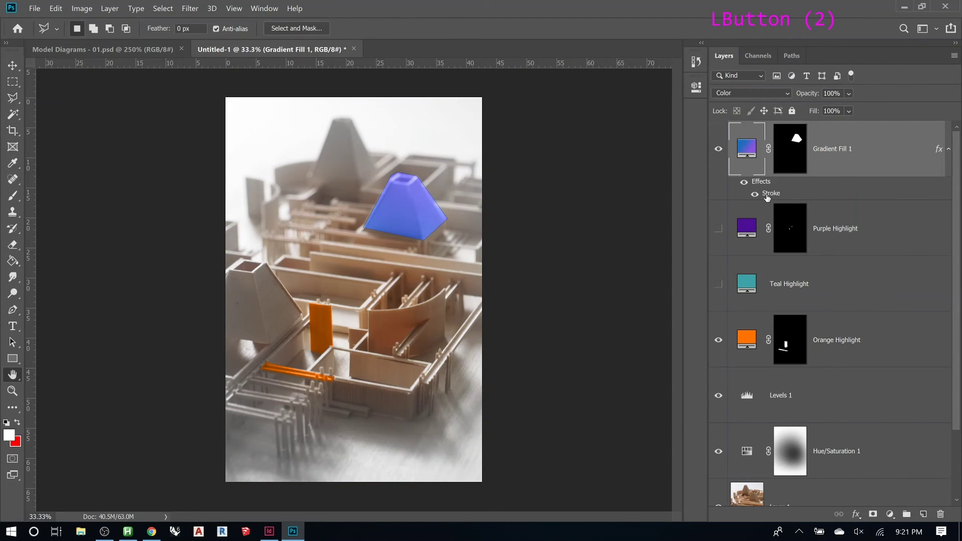
pyautogui.click(479, 231)
pyautogui.press('Up')
pyautogui.press('Up')
pyautogui.press('Up')
pyautogui.press('Up')
pyautogui.press('Up')
pyautogui.press('Up')
pyautogui.press('Up')
pyautogui.press('Up')
pyautogui.press('Up')
pyautogui.press('Up')
pyautogui.press('Up')
pyautogui.press('Up')
pyautogui.press('Up')
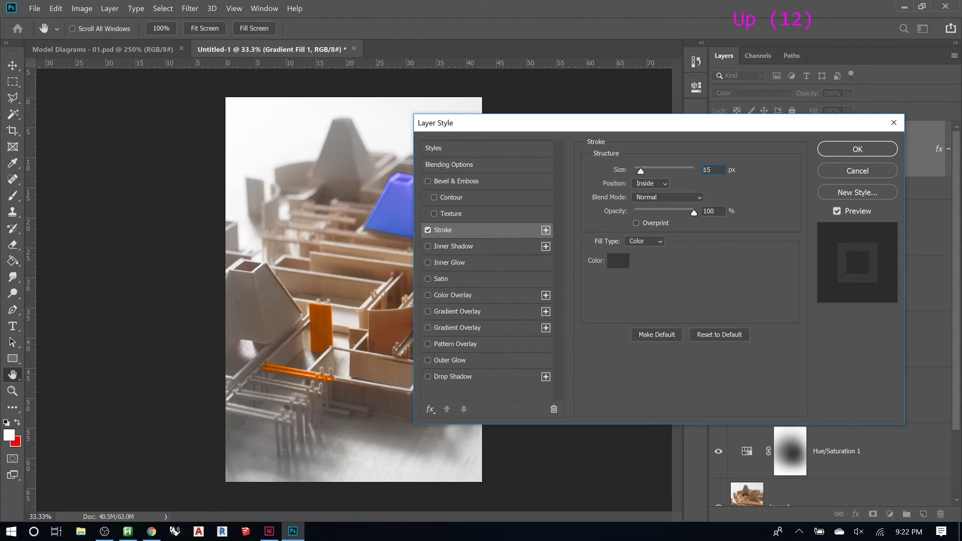
pyautogui.press('Up')
pyautogui.press('Up')
pyautogui.press('Up')
pyautogui.press('Up')
pyautogui.press('Up')
pyautogui.press('Down')
pyautogui.press('Down')
pyautogui.press('Down')
pyautogui.press('Down')
pyautogui.press('Down')
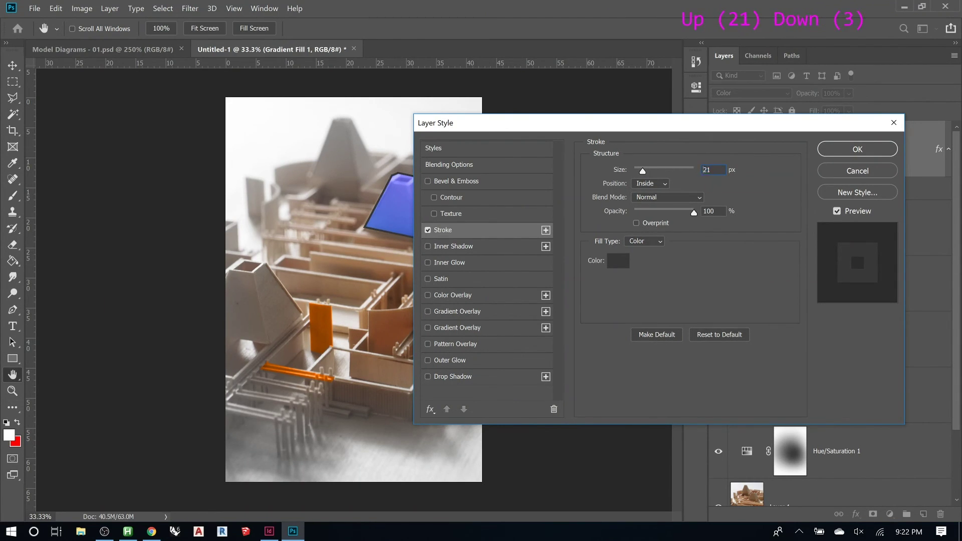
pyautogui.click(856, 149)
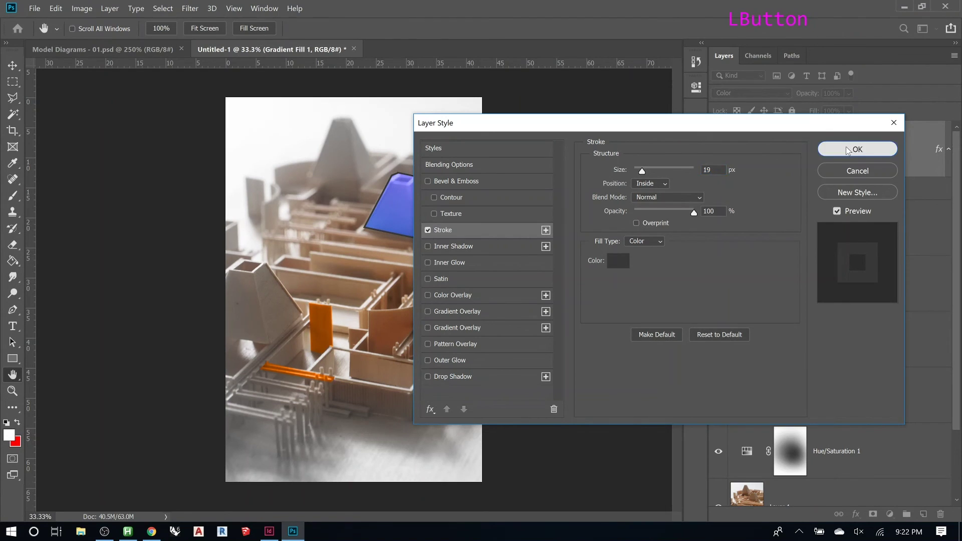
# Outline the curved wall in the foreground with the Polygonal Lasso, reveal it in the Gradient Fill 1 mask, and deselect
pyautogui.click(369, 308)
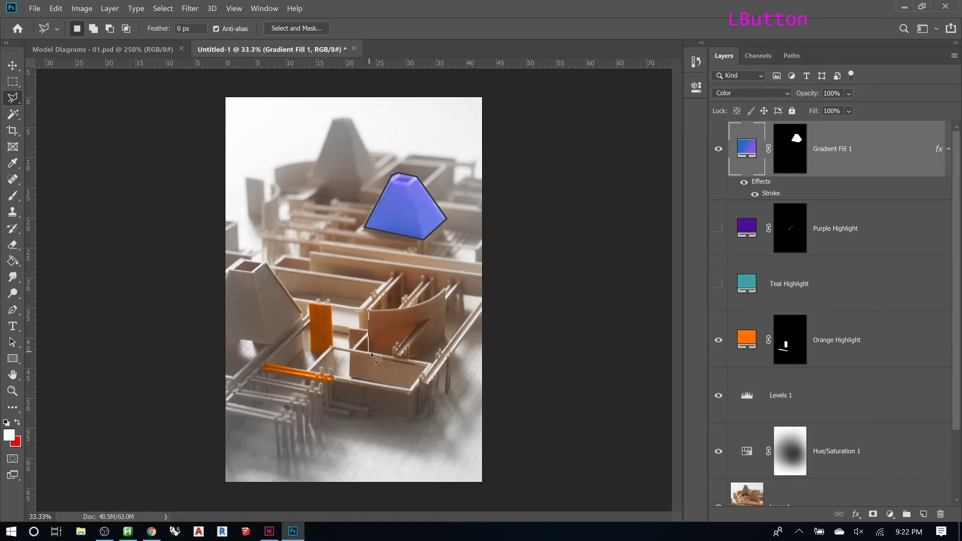
pyautogui.click(420, 357)
pyautogui.click(446, 339)
pyautogui.click(370, 309)
pyautogui.press('Delete')
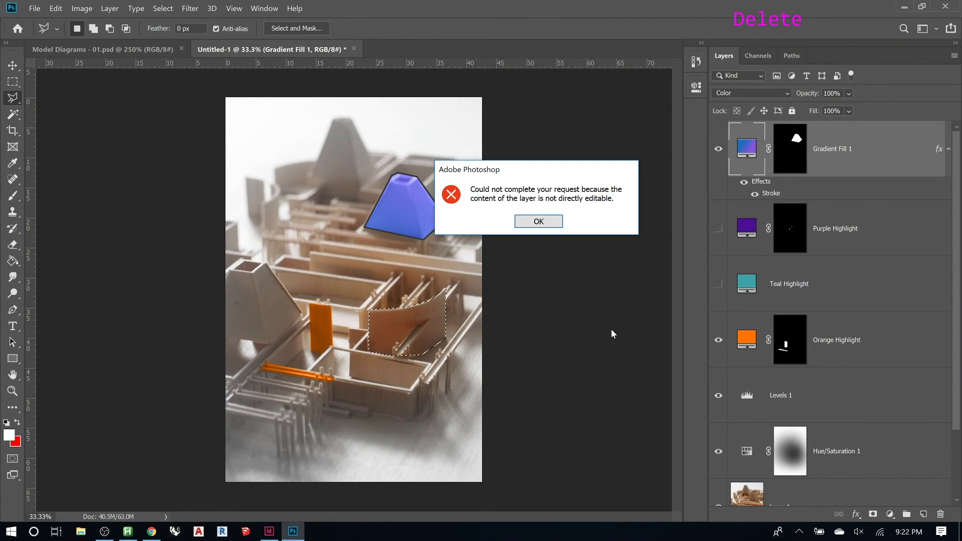
pyautogui.click(538, 221)
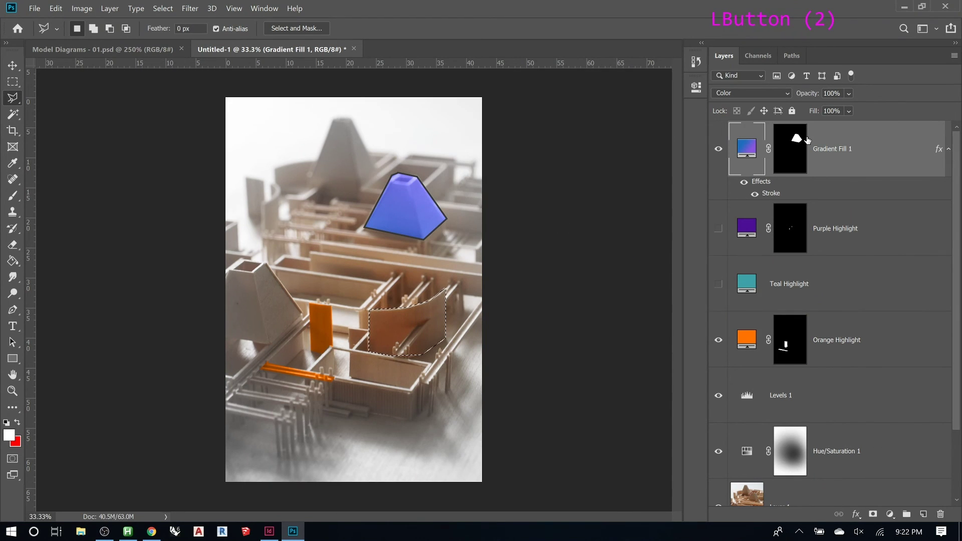
pyautogui.click(796, 148)
pyautogui.press('Delete')
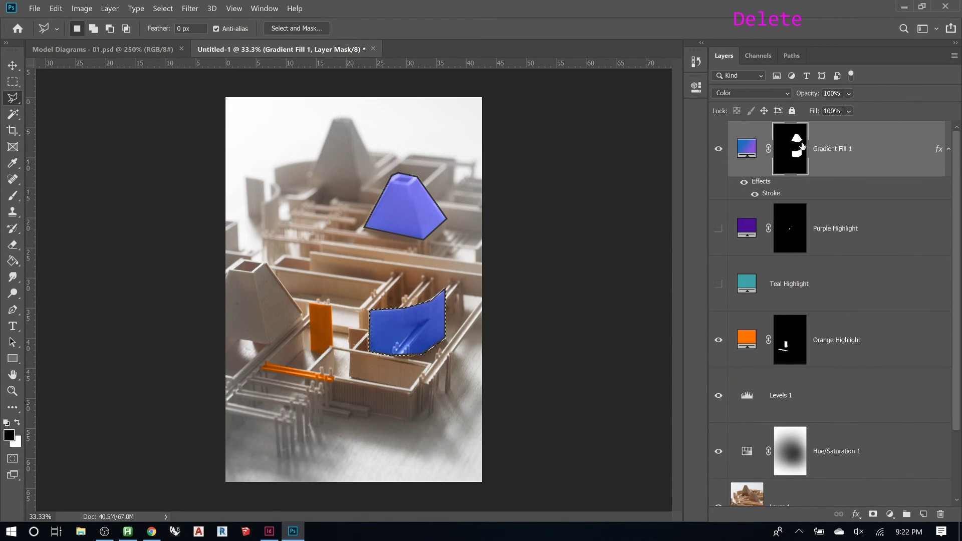
pyautogui.hotkey('ctrl', 'd')
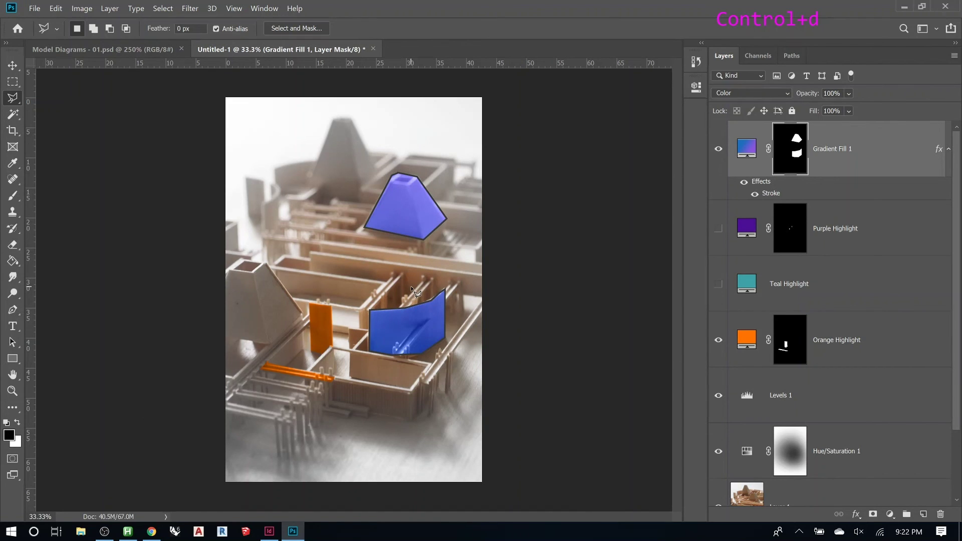
# Reveal a small rectangular area beside the rear pyramid in the Gradient Fill 1 mask using the Rectangular Marquee
pyautogui.press('m')
pyautogui.moveTo(275, 170)
pyautogui.mouseDown()
pyautogui.moveTo(307, 187)
pyautogui.moveTo(309, 223)
pyautogui.mouseUp()
pyautogui.press('Delete')
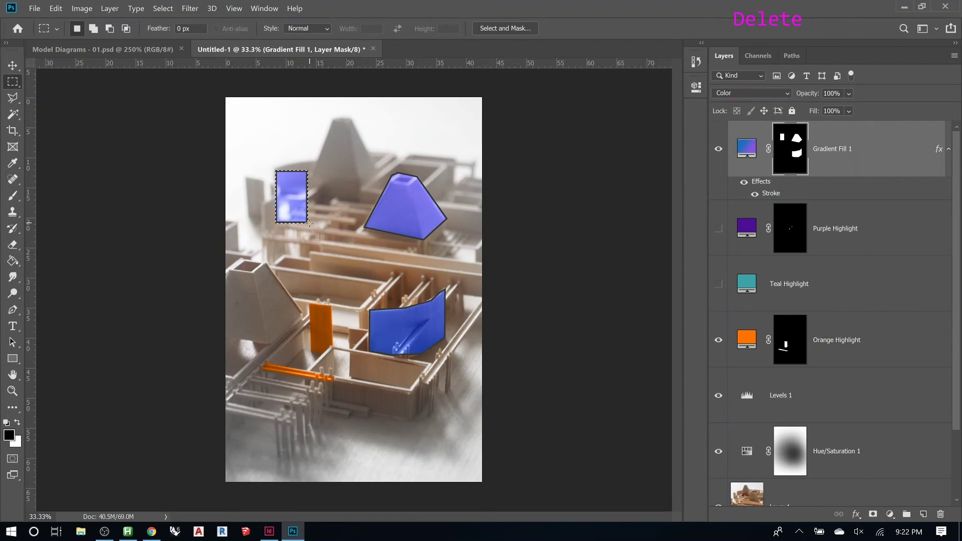
# Select around the small rectangle near the rear pyramid, hide it with black in the Gradient Fill 1 mask, and deselect
pyautogui.click(273, 190)
pyautogui.moveTo(264, 165); pyautogui.dragTo(332, 241)
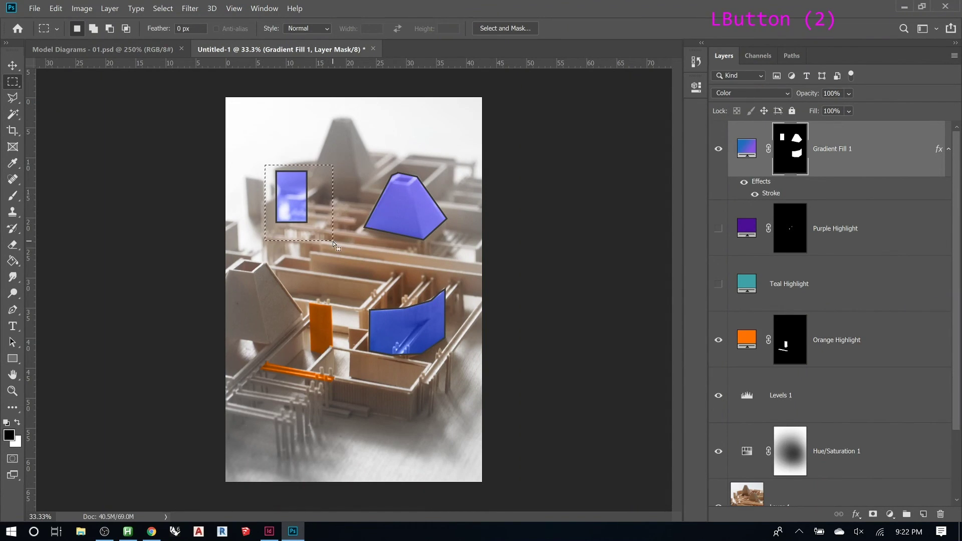
pyautogui.press('x')
pyautogui.press('Delete')
pyautogui.hotkey('ctrl', 'd')
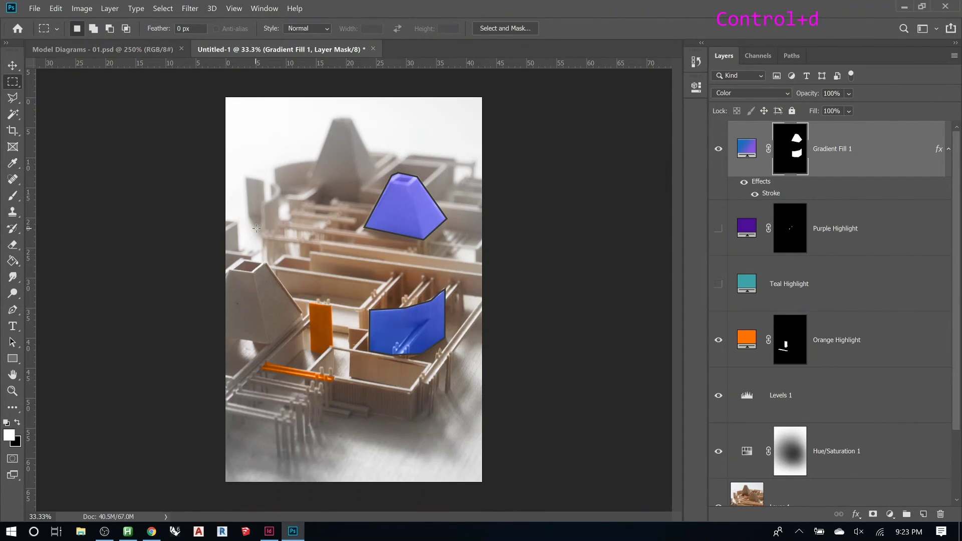
# Brush white at 20% opacity on the Hue/Saturation 1 mask over the foreground pyramid and the farthest pyramid
pyautogui.click(790, 452)
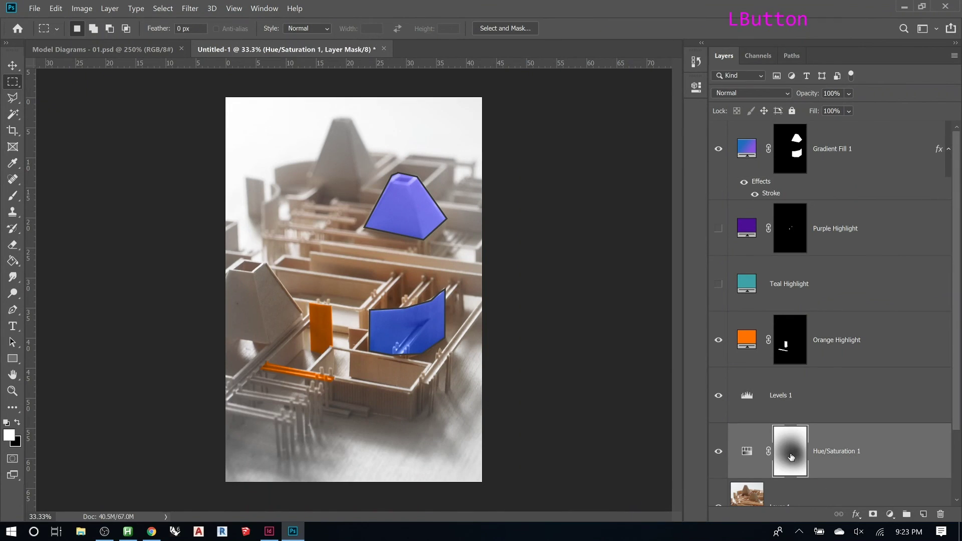
pyautogui.press('b')
pyautogui.click(258, 325)
pyautogui.click(258, 324)
pyautogui.click(258, 325)
pyautogui.click(319, 158)
# Brush black at 20% opacity on the Hue/Saturation 1 mask across the central and foreground walls to restore their wood colour
pyautogui.press('x')
pyautogui.click(255, 217)
pyautogui.click(329, 272)
pyautogui.click(301, 326)
pyautogui.click(300, 326)
pyautogui.click(303, 373)
pyautogui.click(381, 366)
pyautogui.click(381, 366)
pyautogui.click(381, 356)
pyautogui.click(366, 390)
pyautogui.click(366, 390)
pyautogui.click(259, 352)
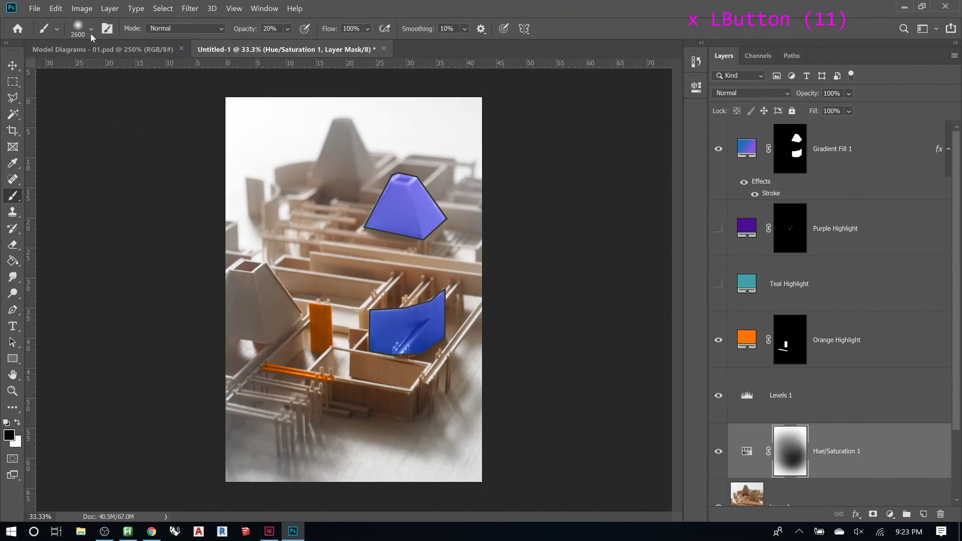
# Compare the photo with Model Diagrams - 01.psd, and set the Hue/Saturation 1 lightness to +38
pyautogui.click(104, 49)
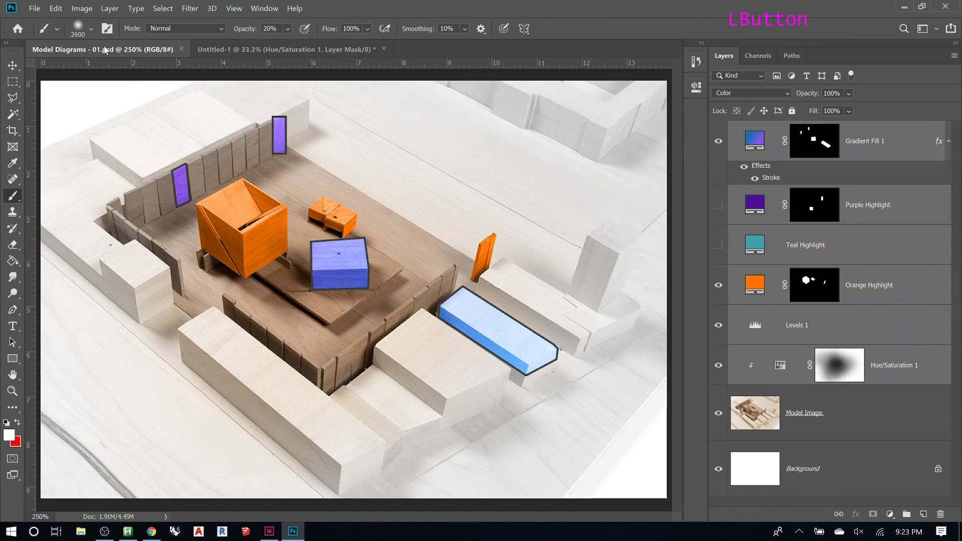
pyautogui.click(245, 49)
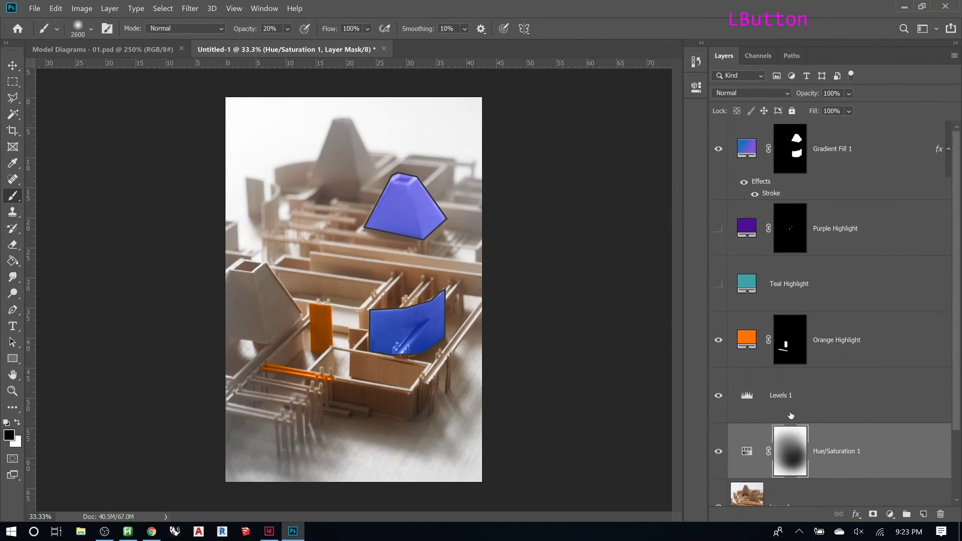
pyautogui.click(780, 405)
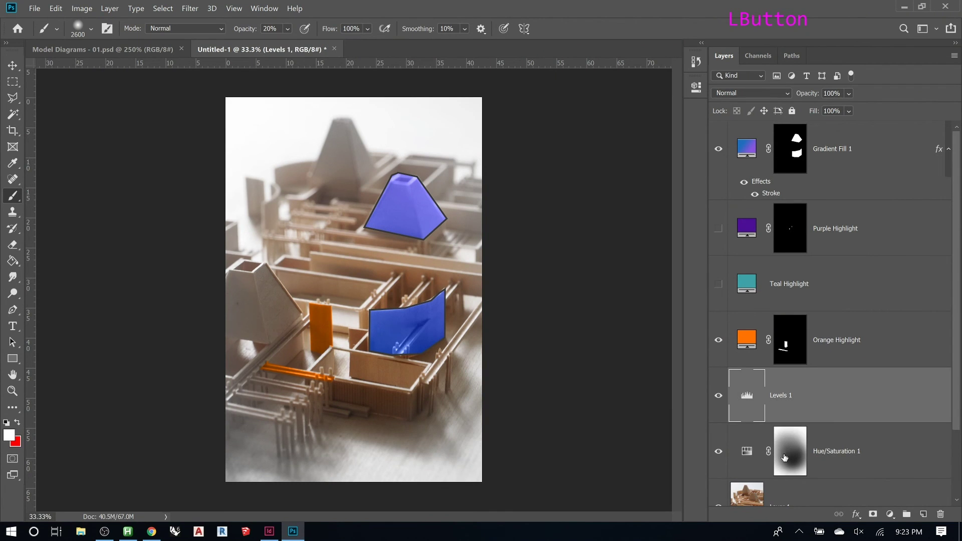
pyautogui.click(745, 453)
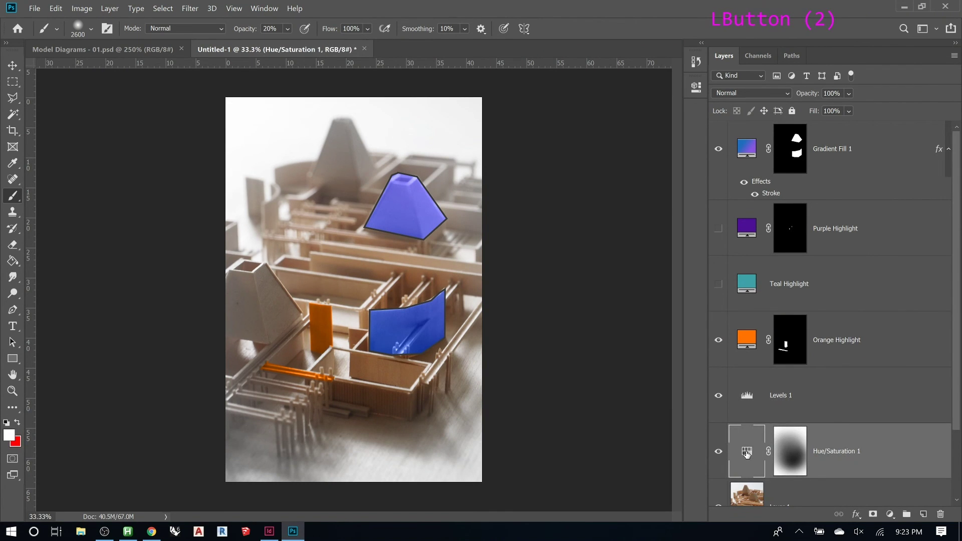
pyautogui.moveTo(609, 220); pyautogui.dragTo(617, 220)
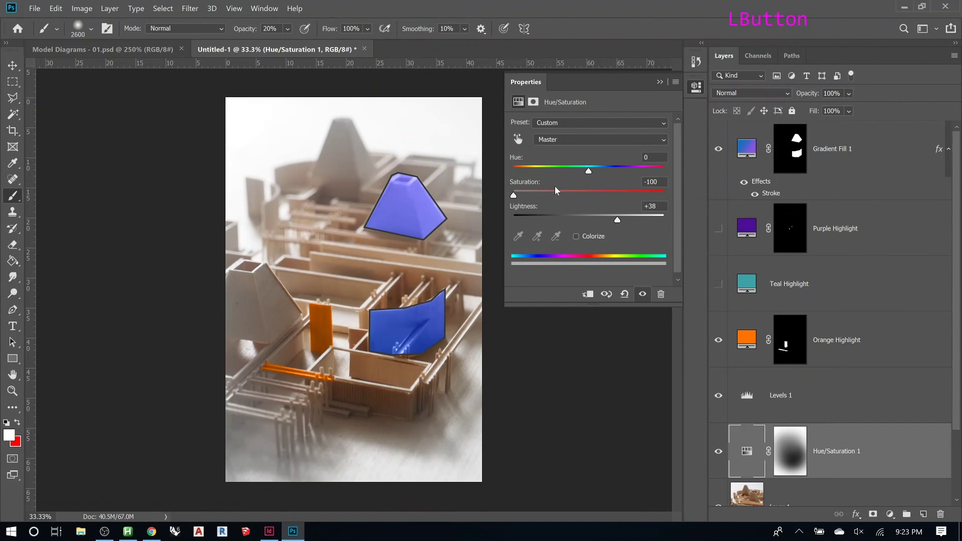
pyautogui.click(656, 82)
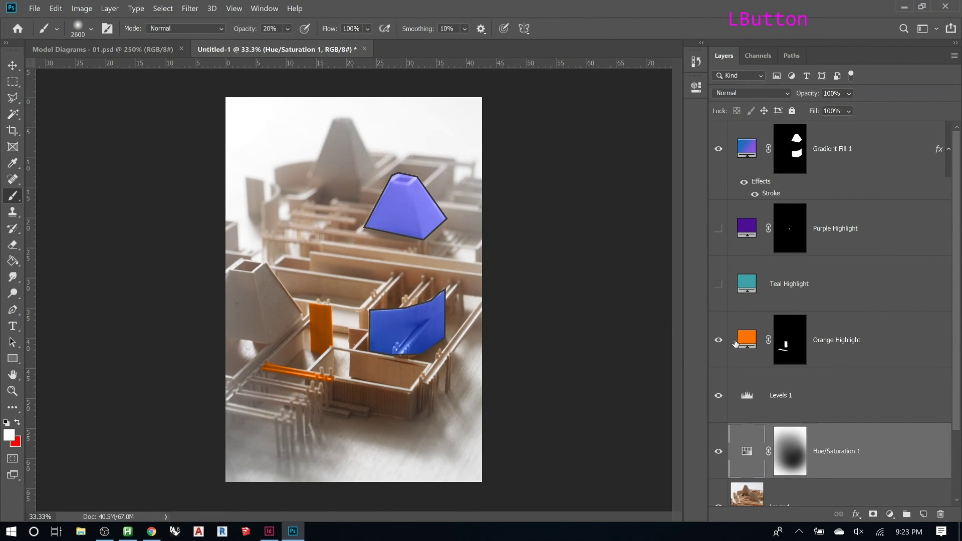